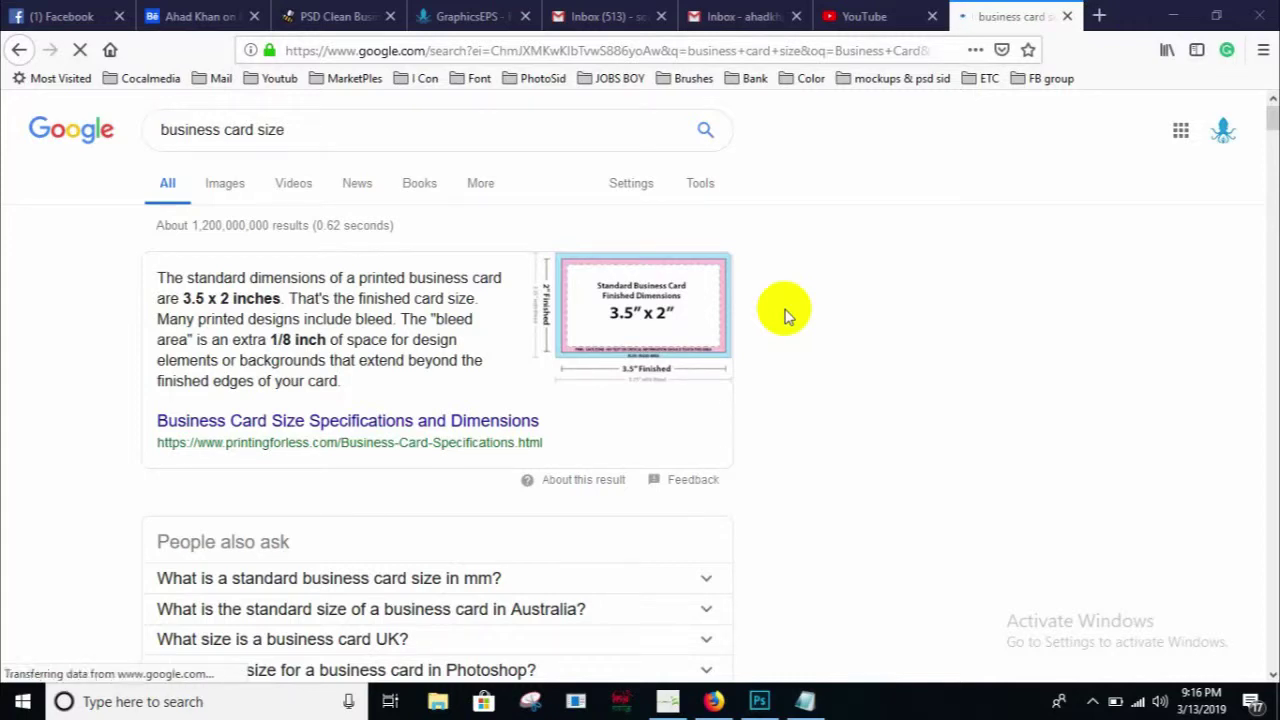
- Confirm in Google that a standard business card is 3.5 x 2 inches, then minimize Firefox
{"action": "left_click", "coordinate": [330, 128]}
{"action": "left_click", "coordinate": [94, 177]}
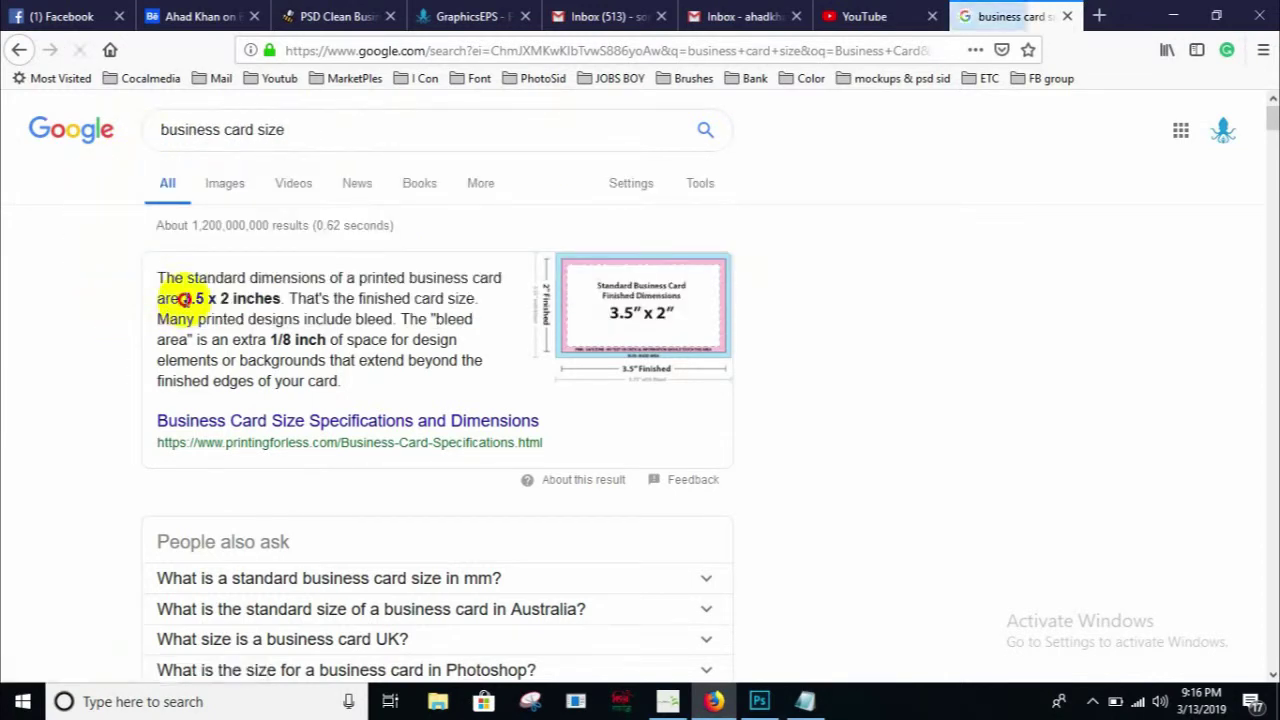
{"action": "left_click_drag", "start_coordinate": [183, 298], "coordinate": [281, 299]}
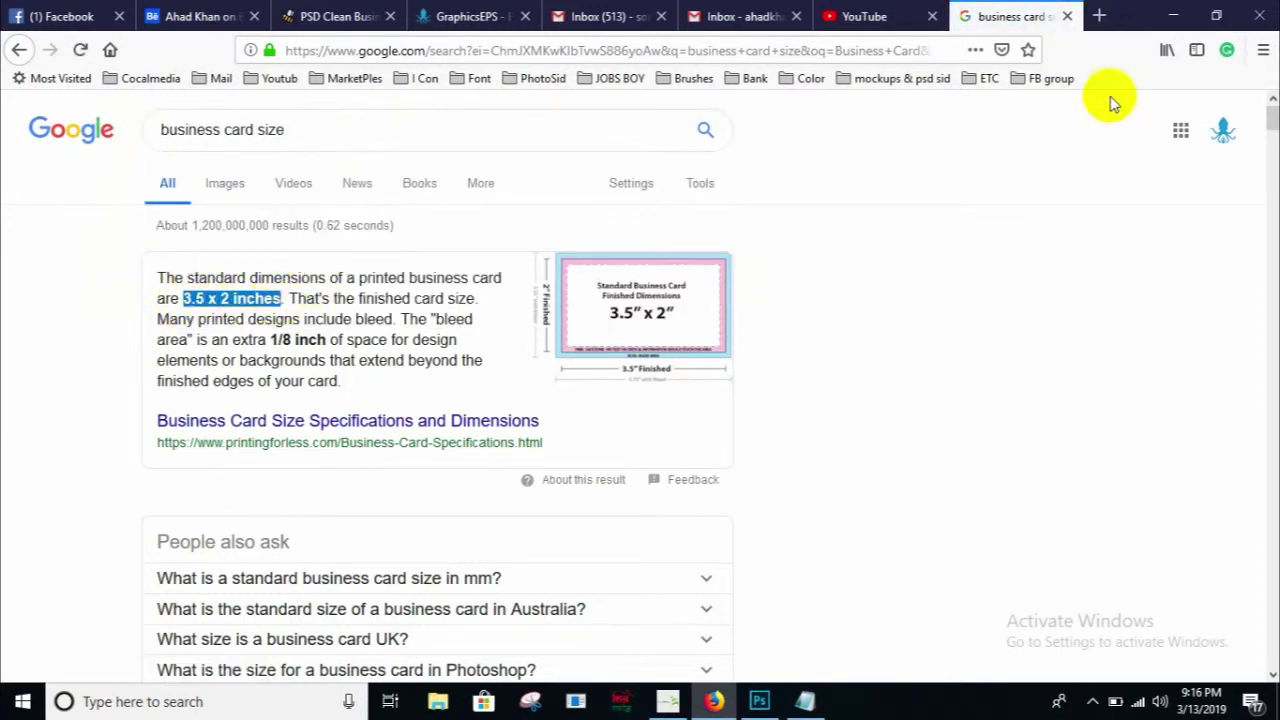
{"action": "left_click", "coordinate": [1173, 16]}
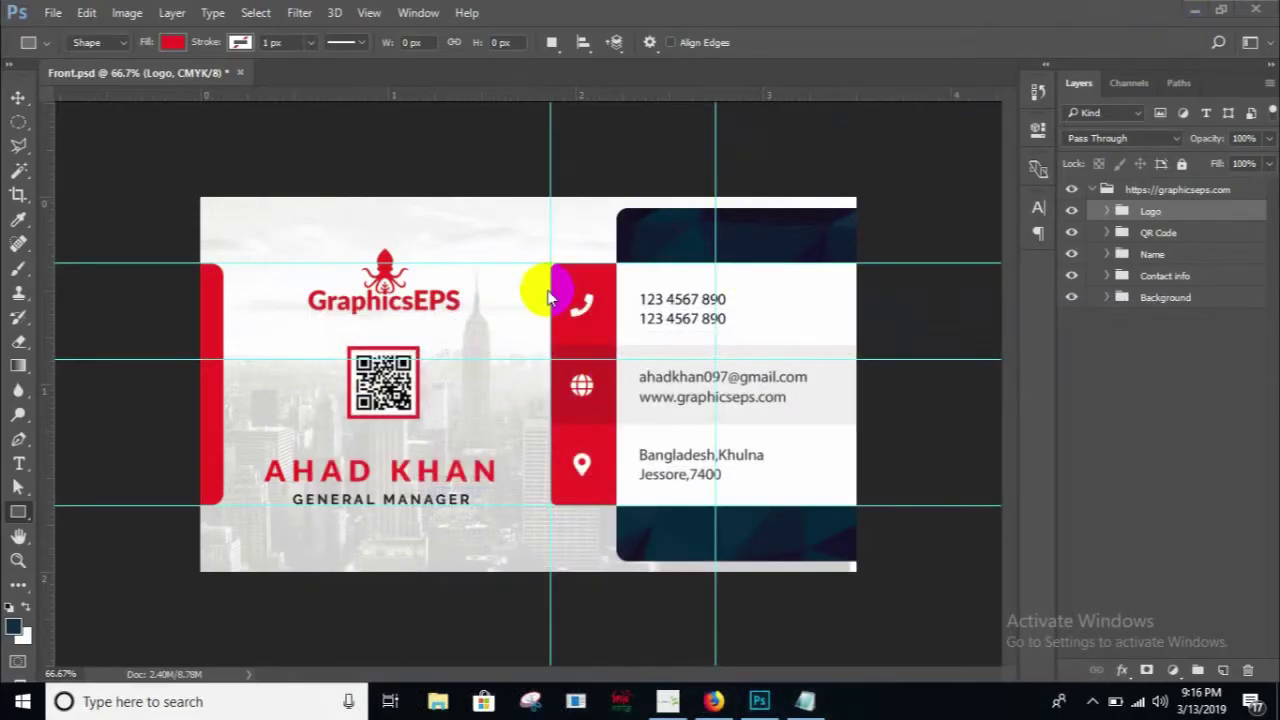
- Create a new 3.5 × 2 inch document at 300 pixels per inch
{"action": "left_click", "coordinate": [53, 13]}
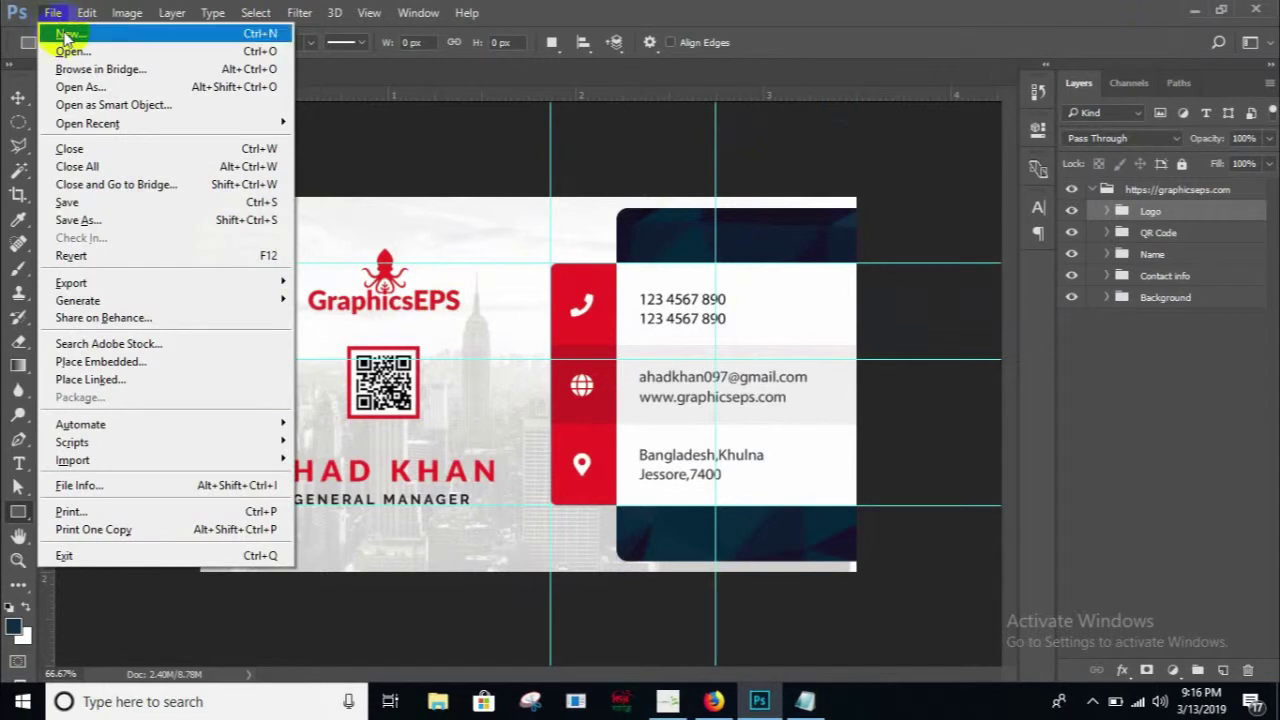
{"action": "left_click", "coordinate": [65, 37]}
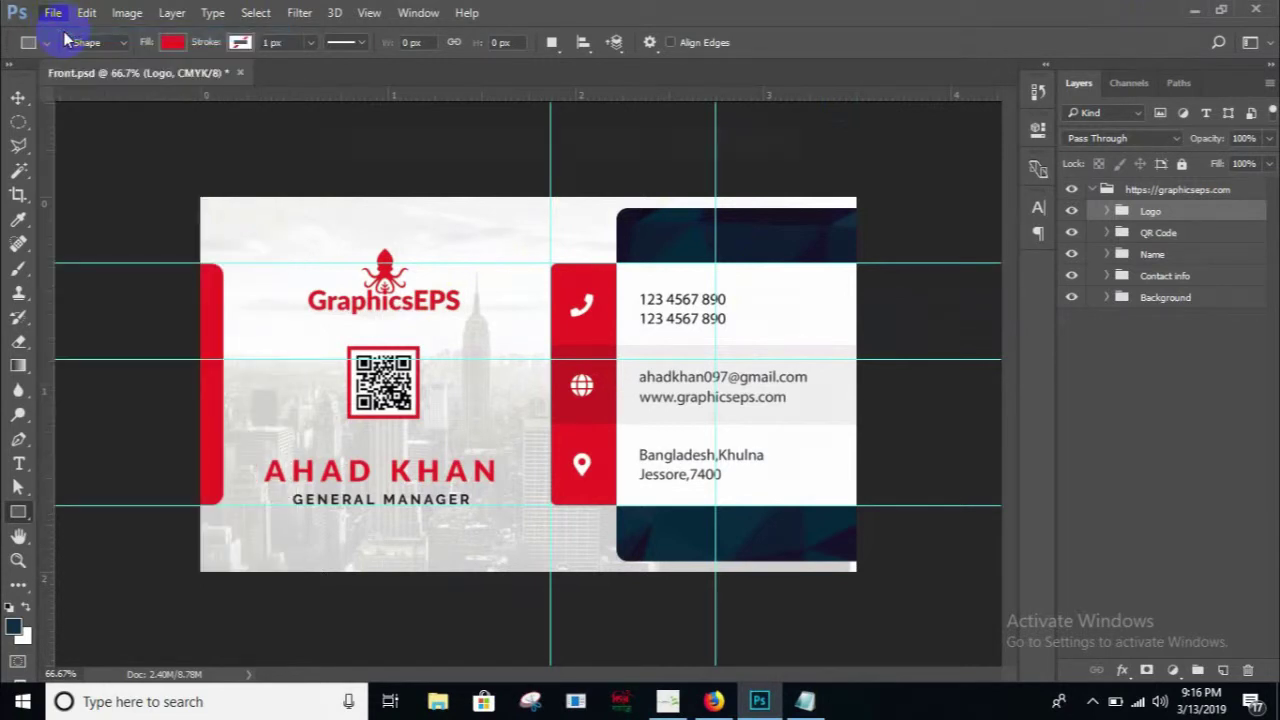
{"action": "left_click", "coordinate": [486, 250]}
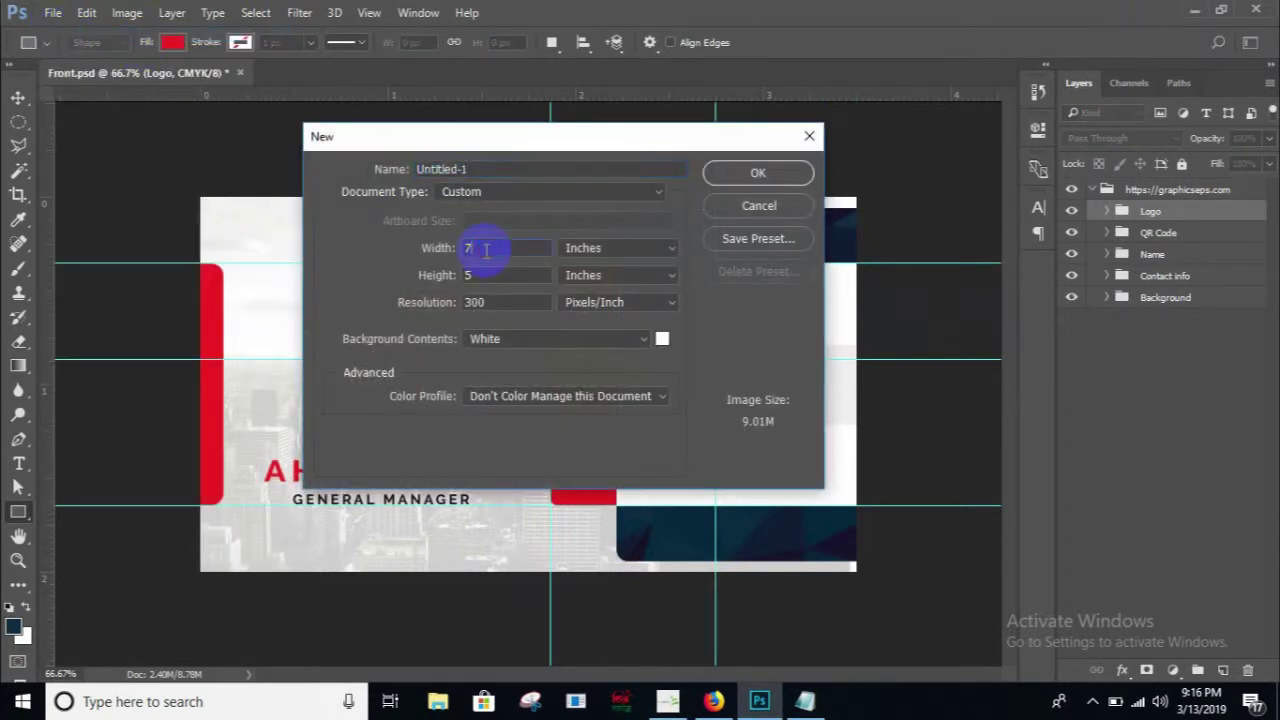
{"action": "left_click_drag", "start_coordinate": [486, 250], "coordinate": [401, 255]}
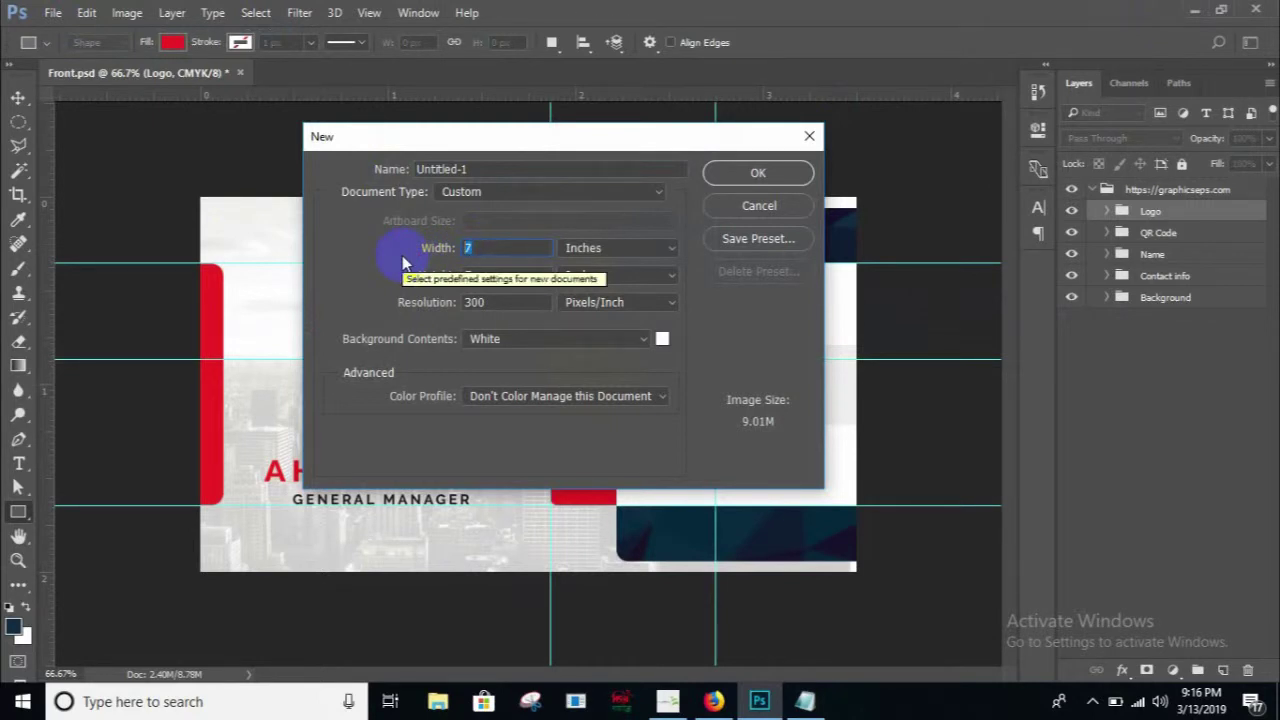
{"action": "type", "text": "3.5"}
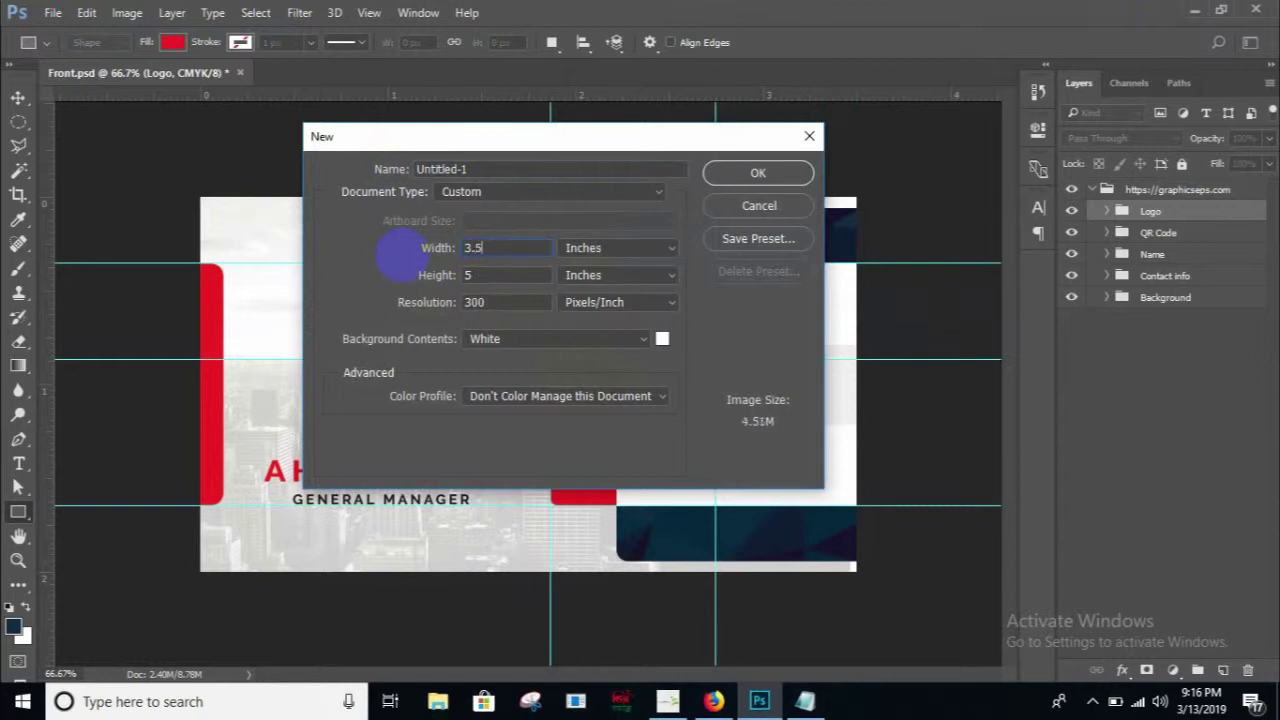
{"action": "left_click_drag", "start_coordinate": [500, 274], "coordinate": [440, 283]}
{"action": "type", "text": "2"}
{"action": "left_click", "coordinate": [755, 170]}
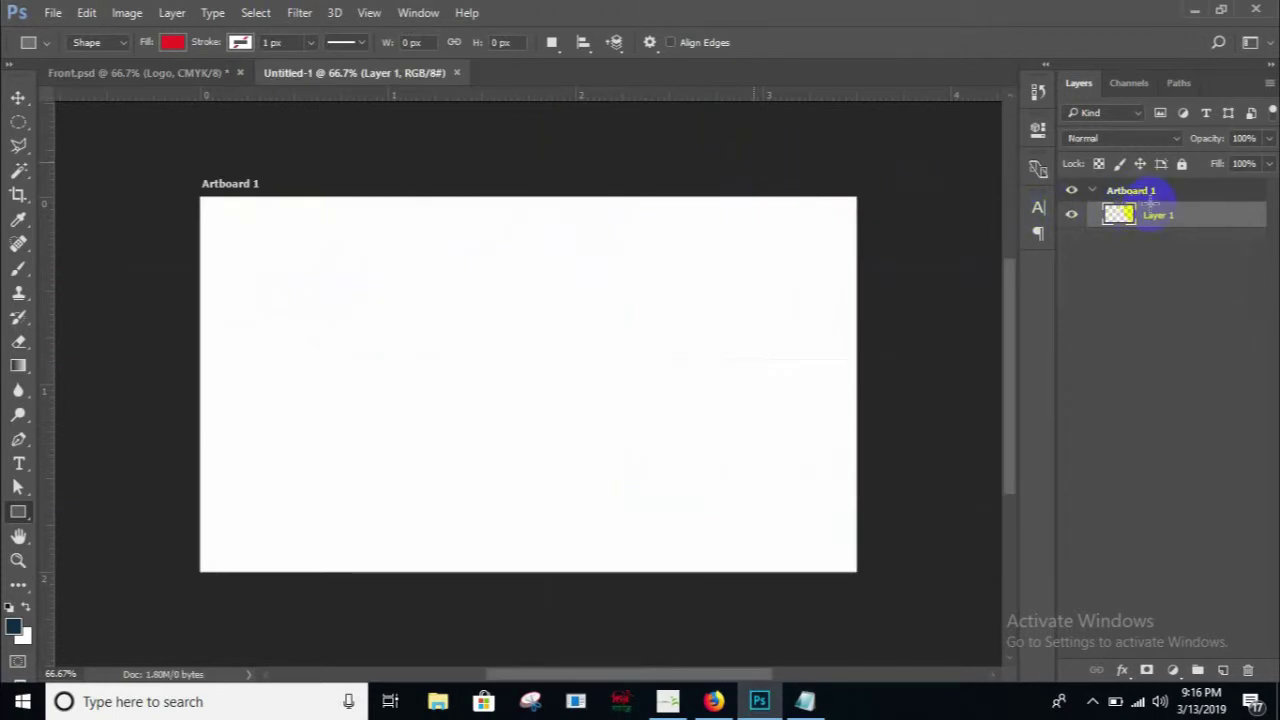
- Select the artboard and Layer 1 and merge them into a single white layer
{"action": "left_click", "coordinate": [18, 97]}
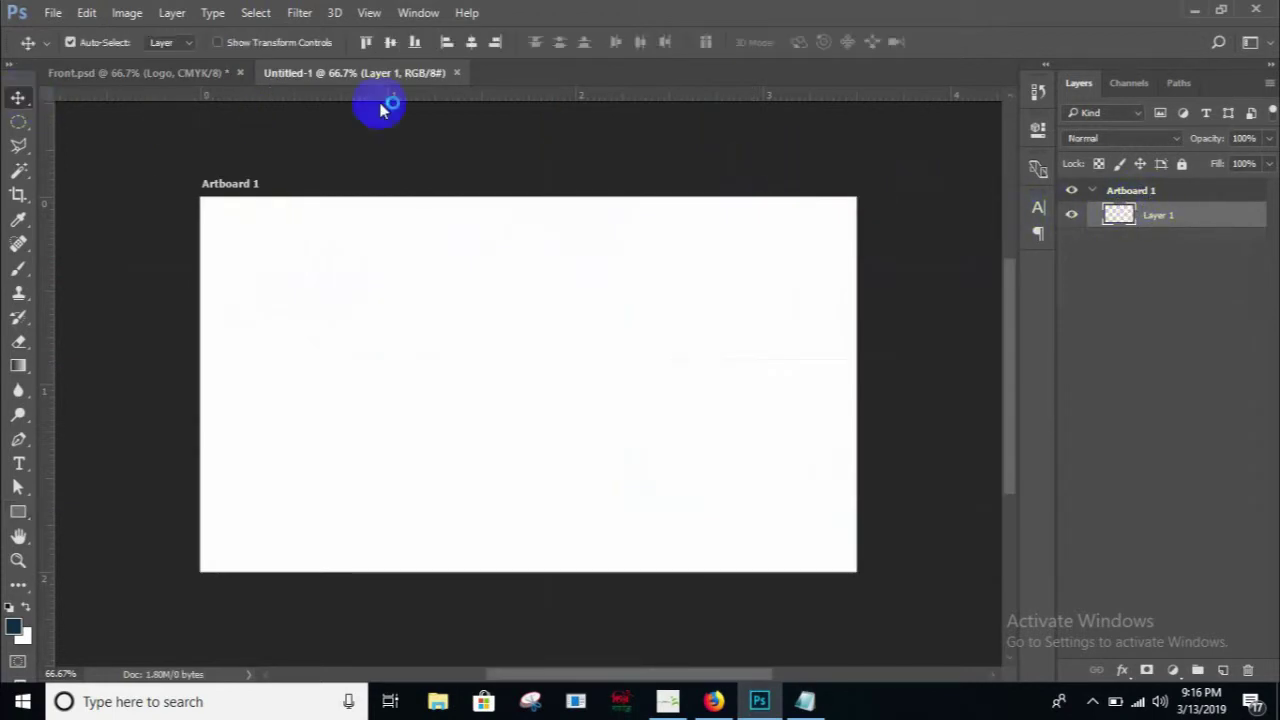
{"action": "left_click", "coordinate": [1158, 218], "text": "ctrl"}
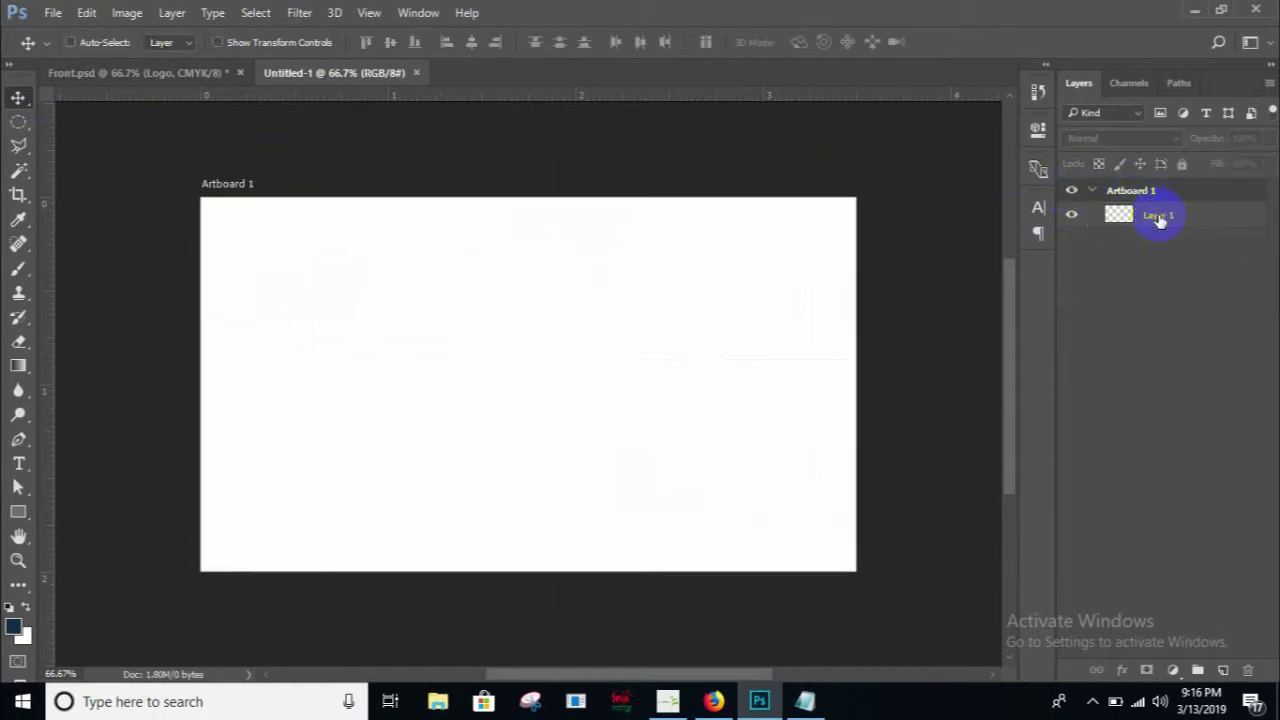
{"action": "left_click", "coordinate": [1158, 199]}
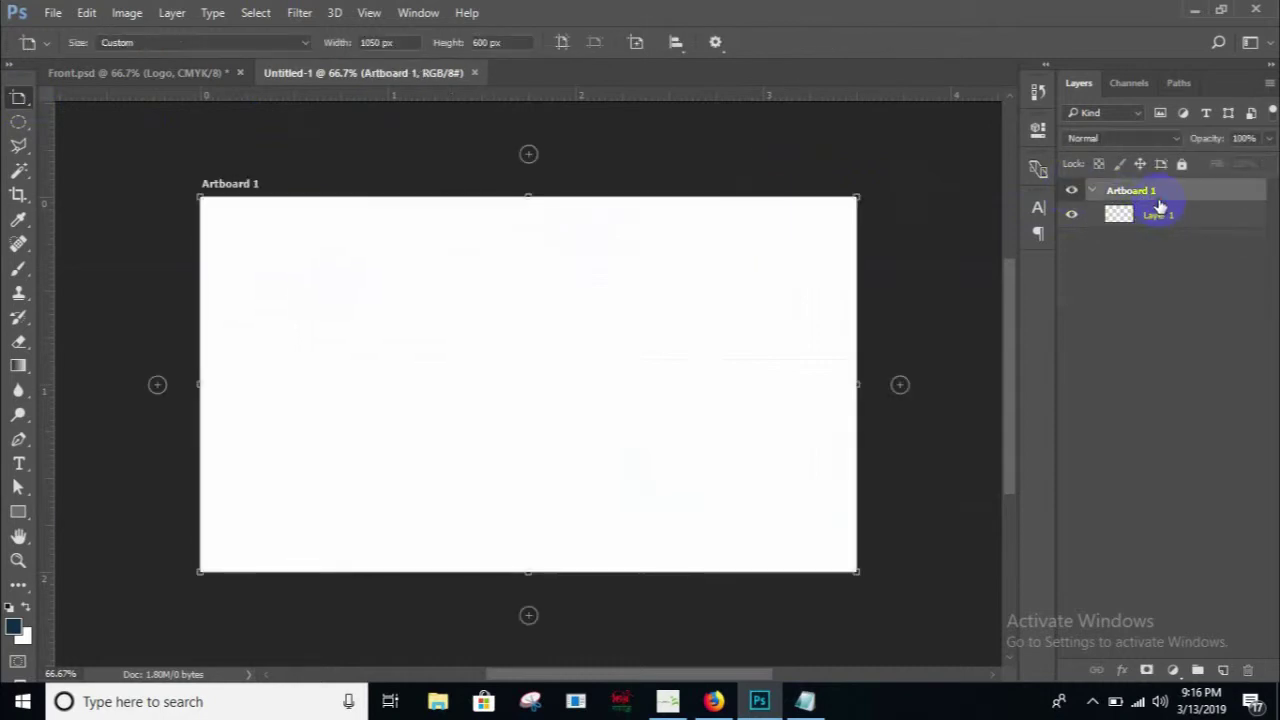
{"action": "left_click", "coordinate": [1166, 224]}
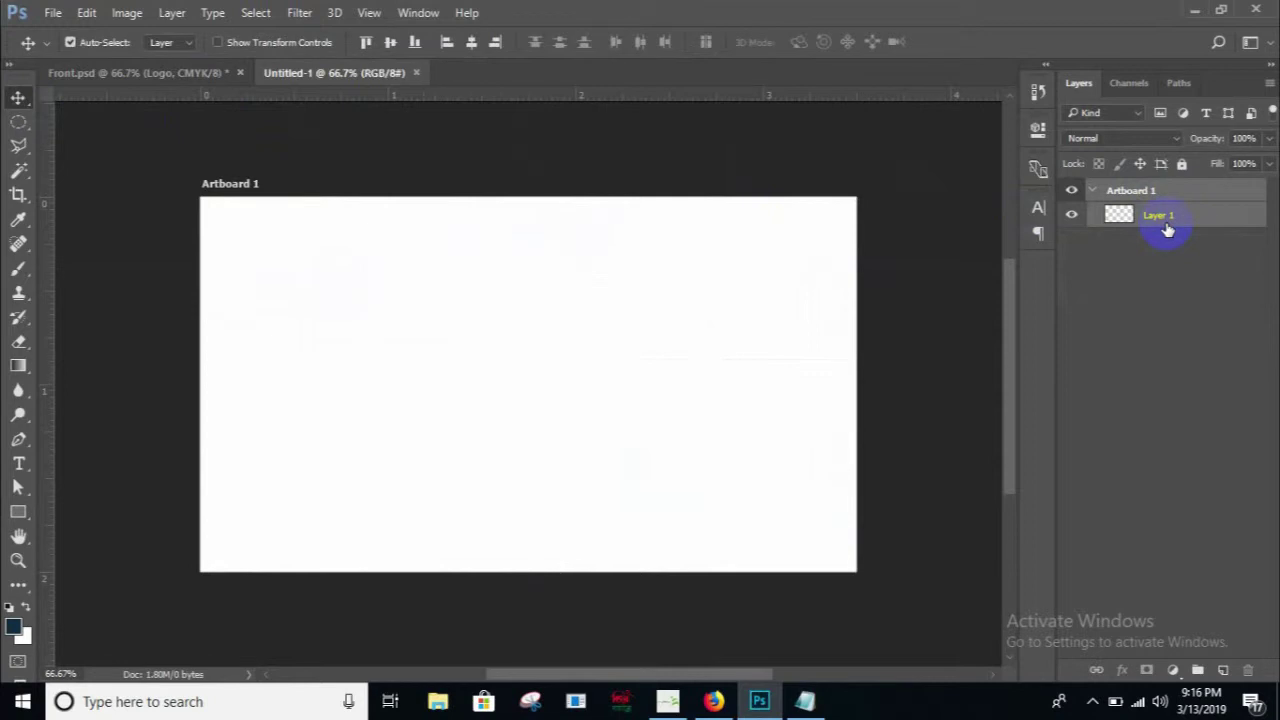
{"action": "key", "text": "ctrl+e"}
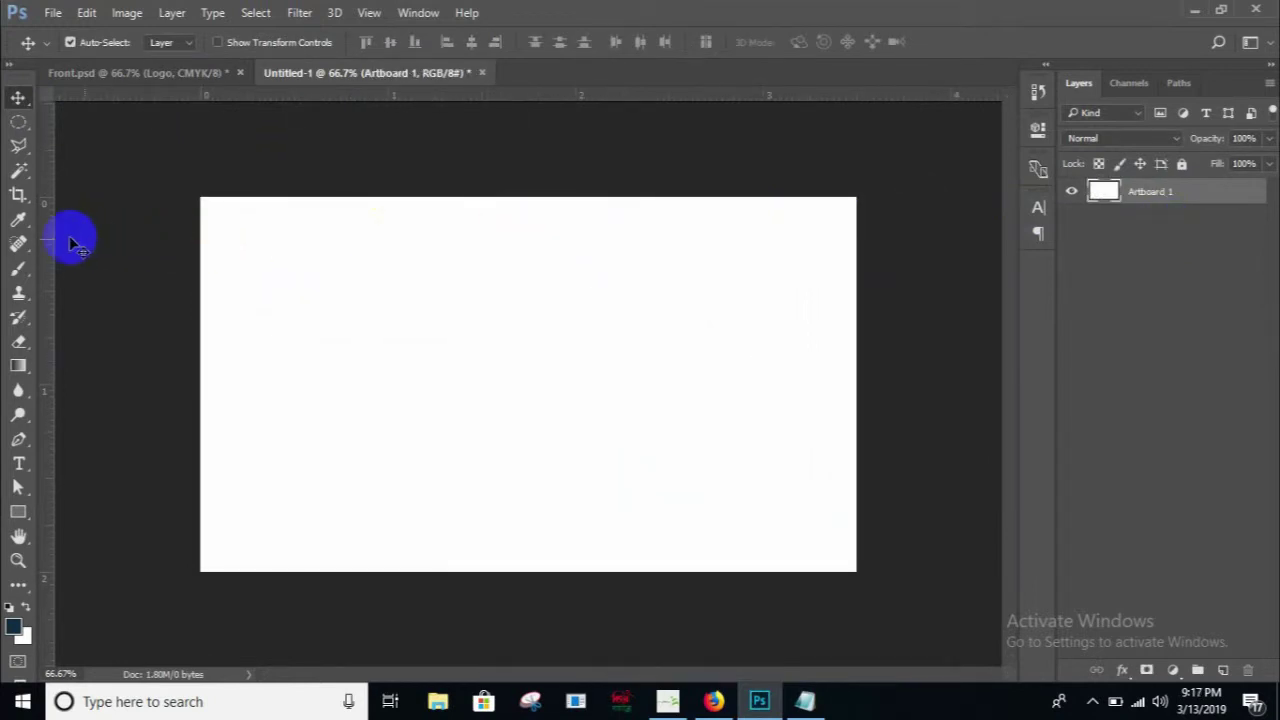
- Drag guides onto the artboard's left, top, bottom and right edges
{"action": "left_click_drag", "start_coordinate": [52, 238], "coordinate": [200, 230]}
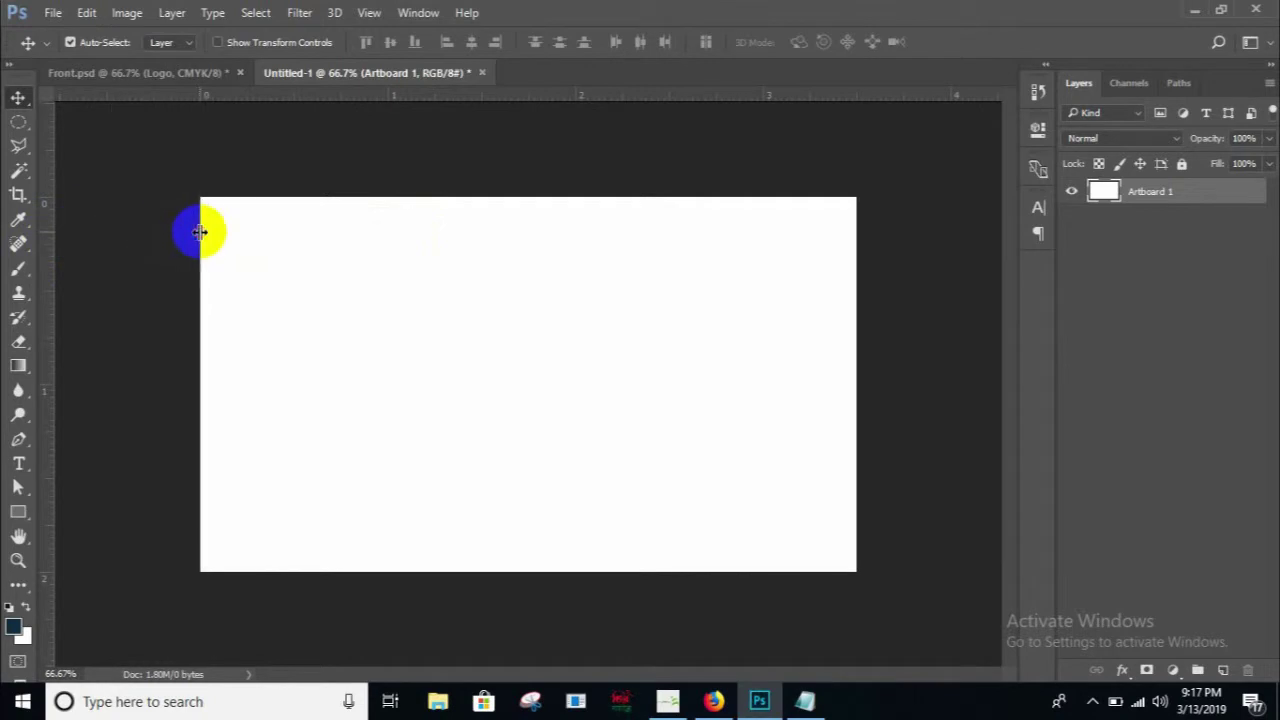
{"action": "left_click_drag", "start_coordinate": [402, 98], "coordinate": [400, 196]}
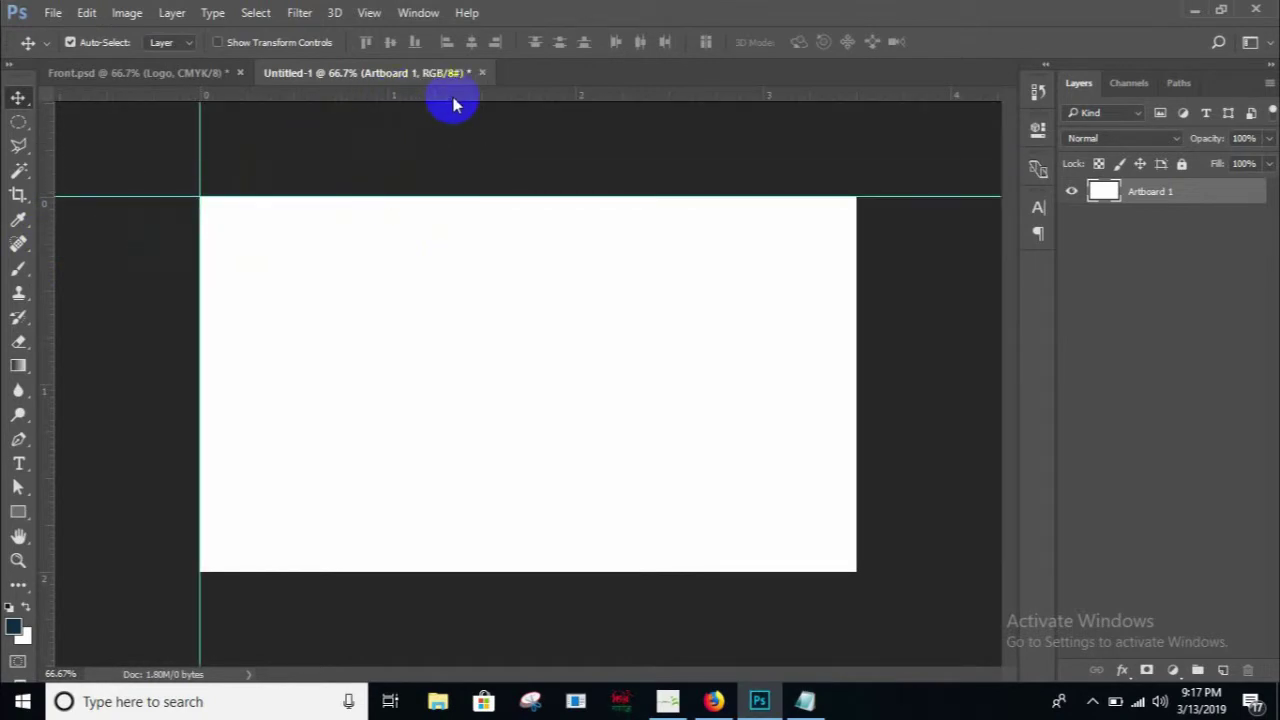
{"action": "left_click_drag", "start_coordinate": [449, 97], "coordinate": [440, 572]}
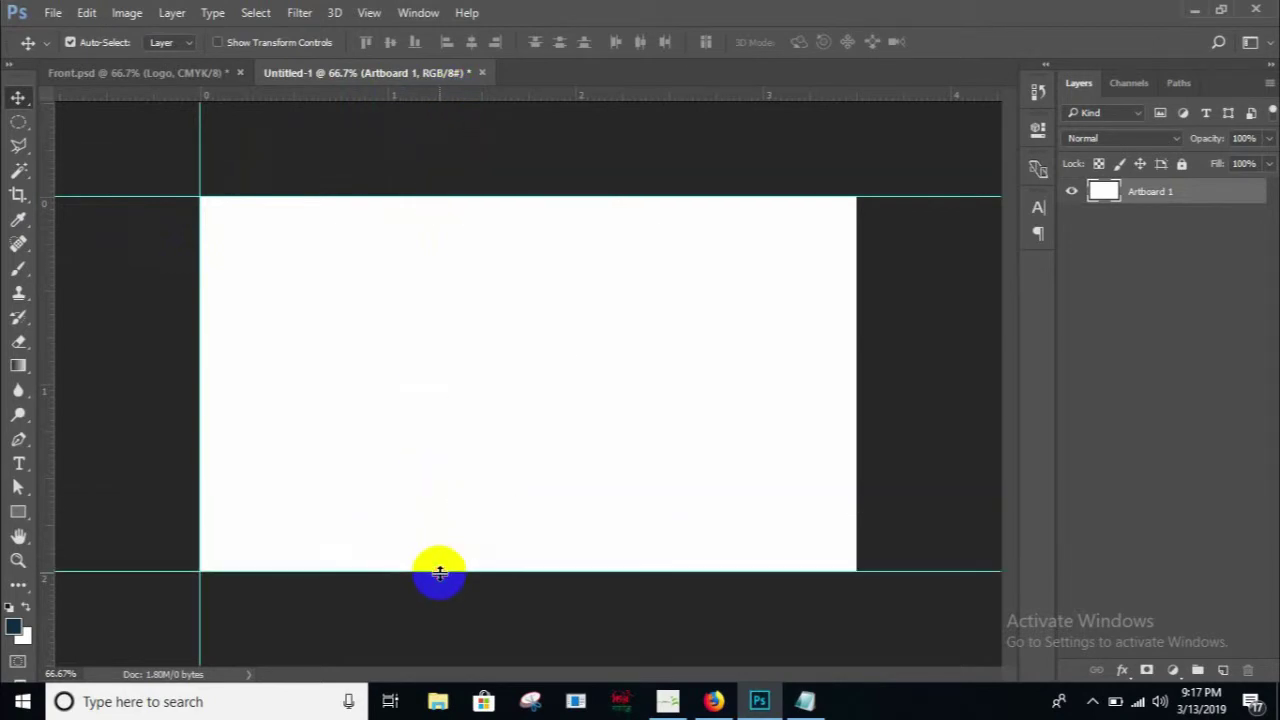
{"action": "left_click_drag", "start_coordinate": [50, 397], "coordinate": [856, 313]}
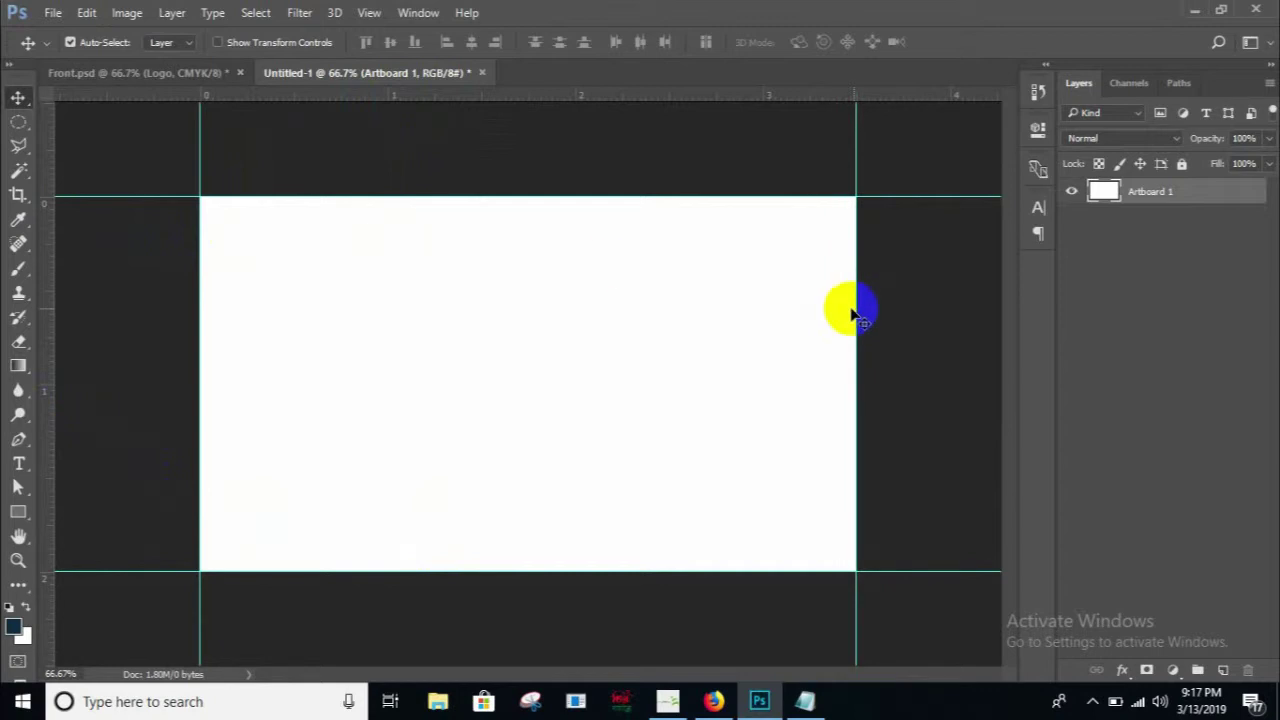
- Enlarge the canvas by a relative 0.25 inch in width and height
{"action": "left_click", "coordinate": [126, 20]}
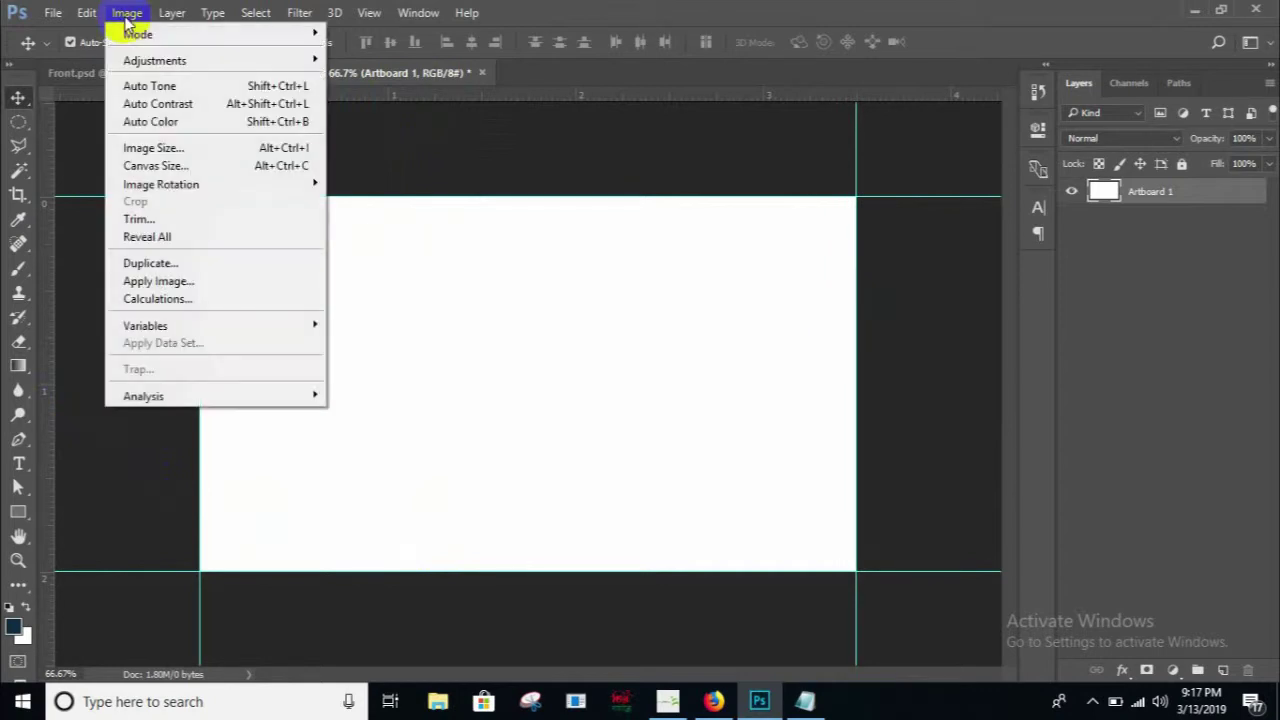
{"action": "left_click", "coordinate": [149, 165]}
{"action": "type", "text": "0.25"}
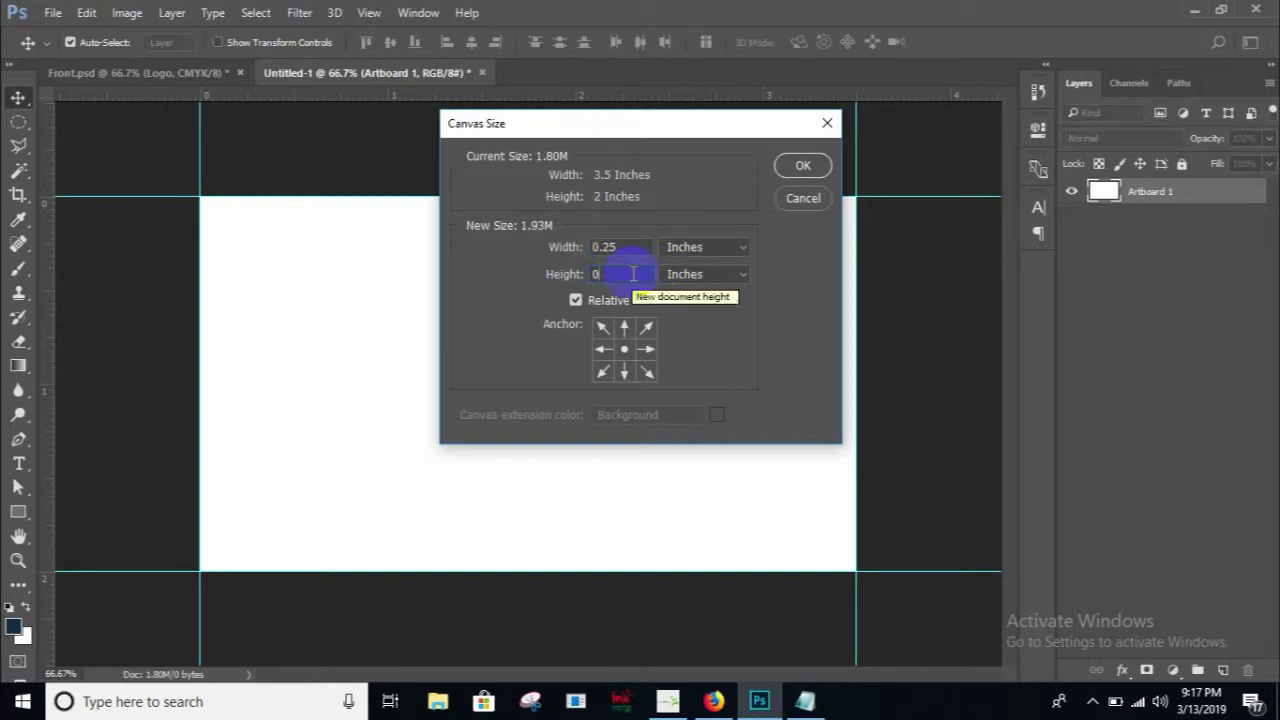
{"action": "left_click", "coordinate": [633, 274]}
{"action": "type", "text": ".25"}
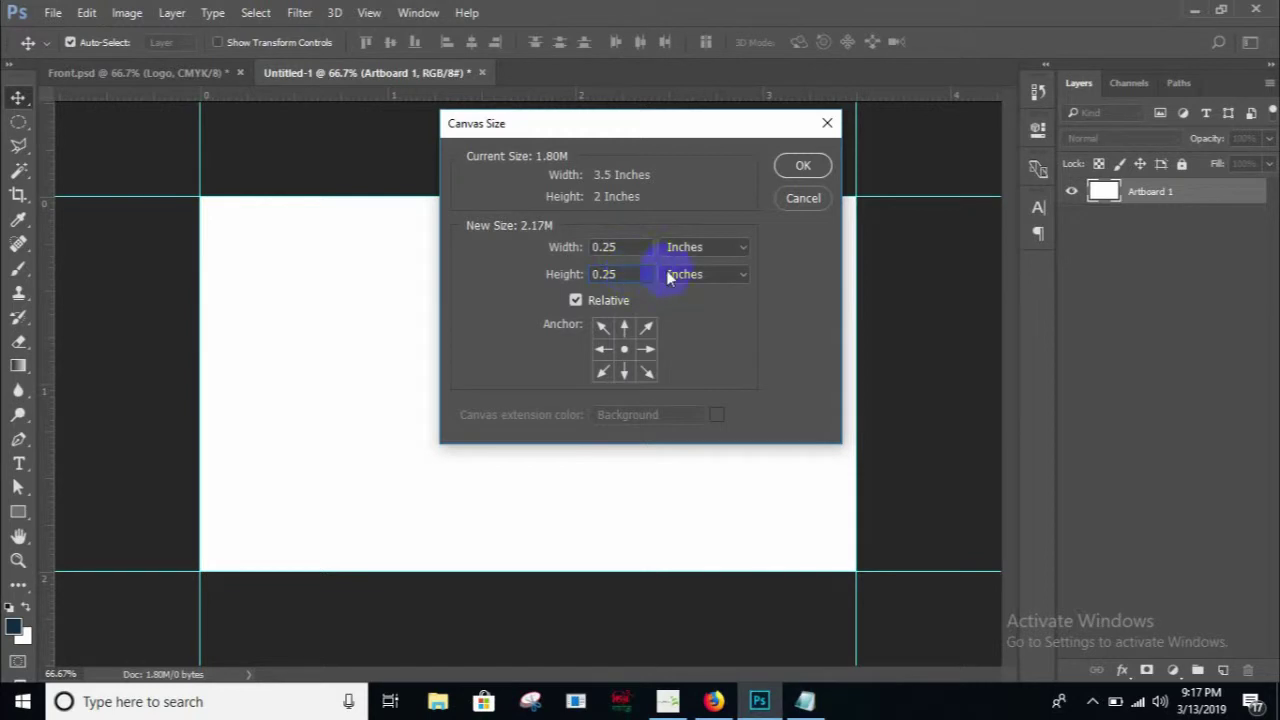
{"action": "left_click", "coordinate": [790, 178]}
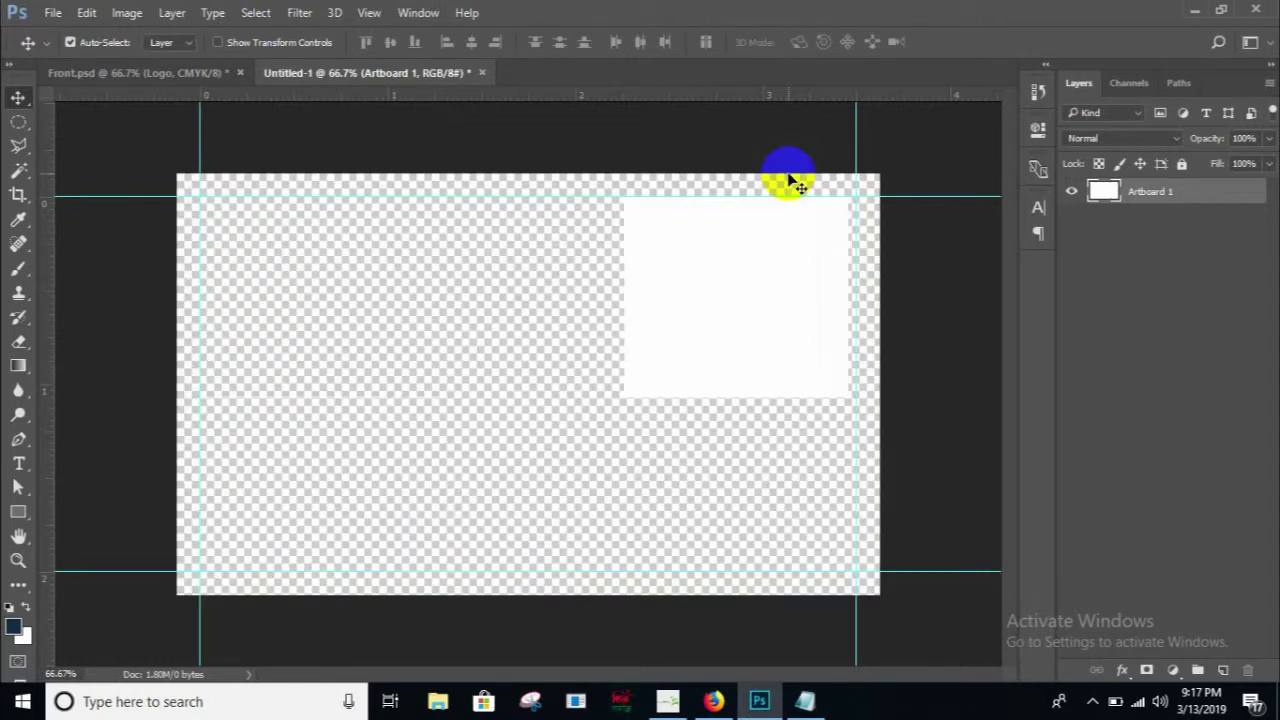
- Reset the foreground and background colours to default and close Device Preview
{"action": "left_click", "coordinate": [26, 610]}
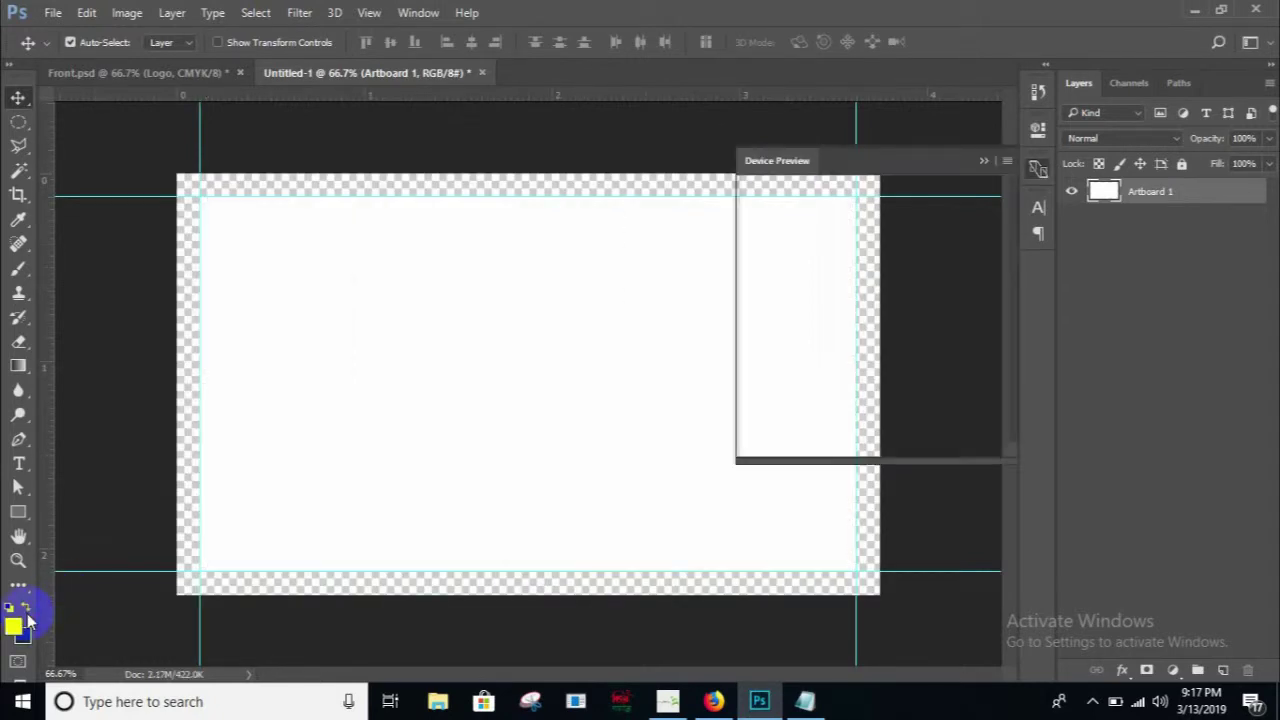
{"action": "left_click", "coordinate": [10, 607]}
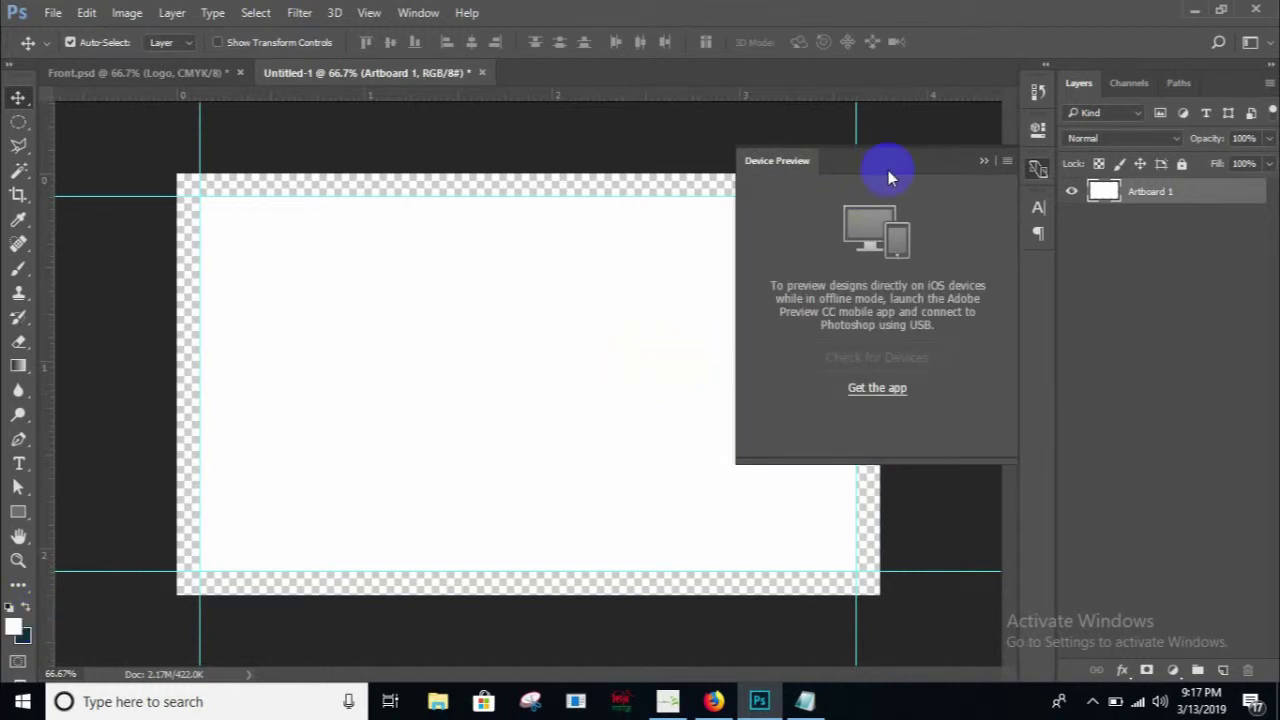
{"action": "left_click", "coordinate": [982, 162]}
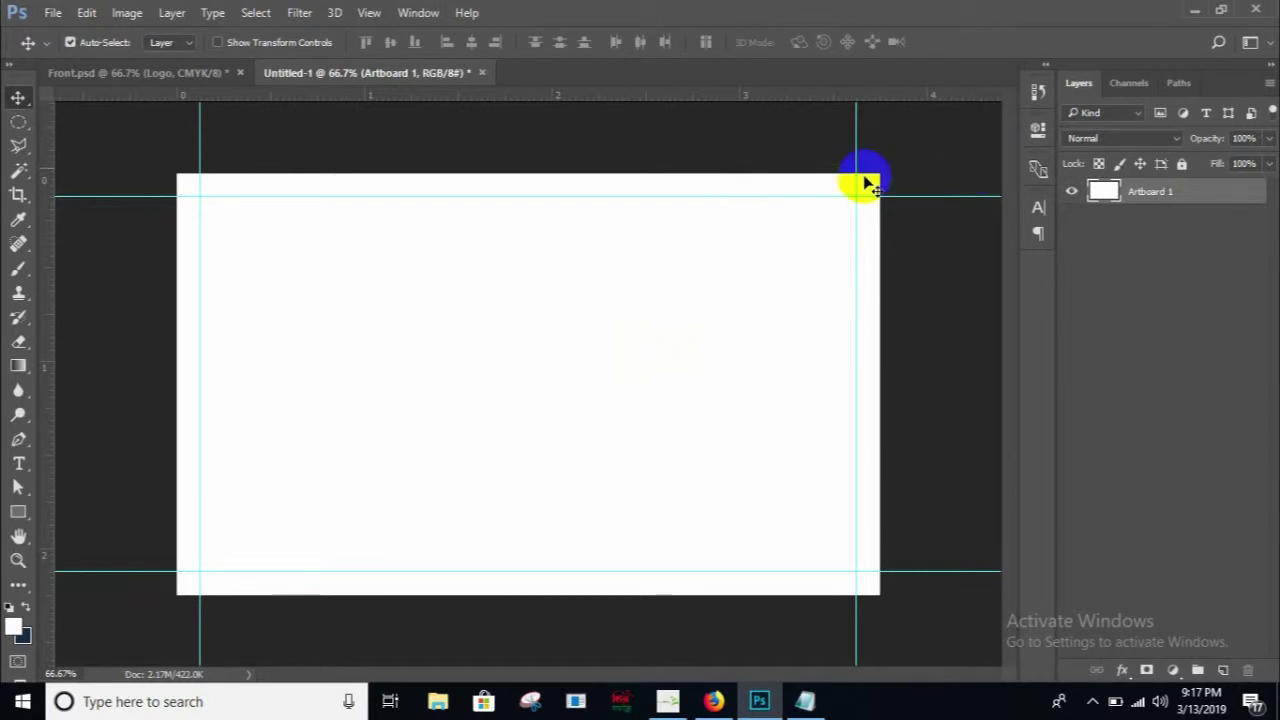
- Draw a small rectangular selection and move it onto the corner guide intersection
{"action": "left_click", "coordinate": [18, 124]}
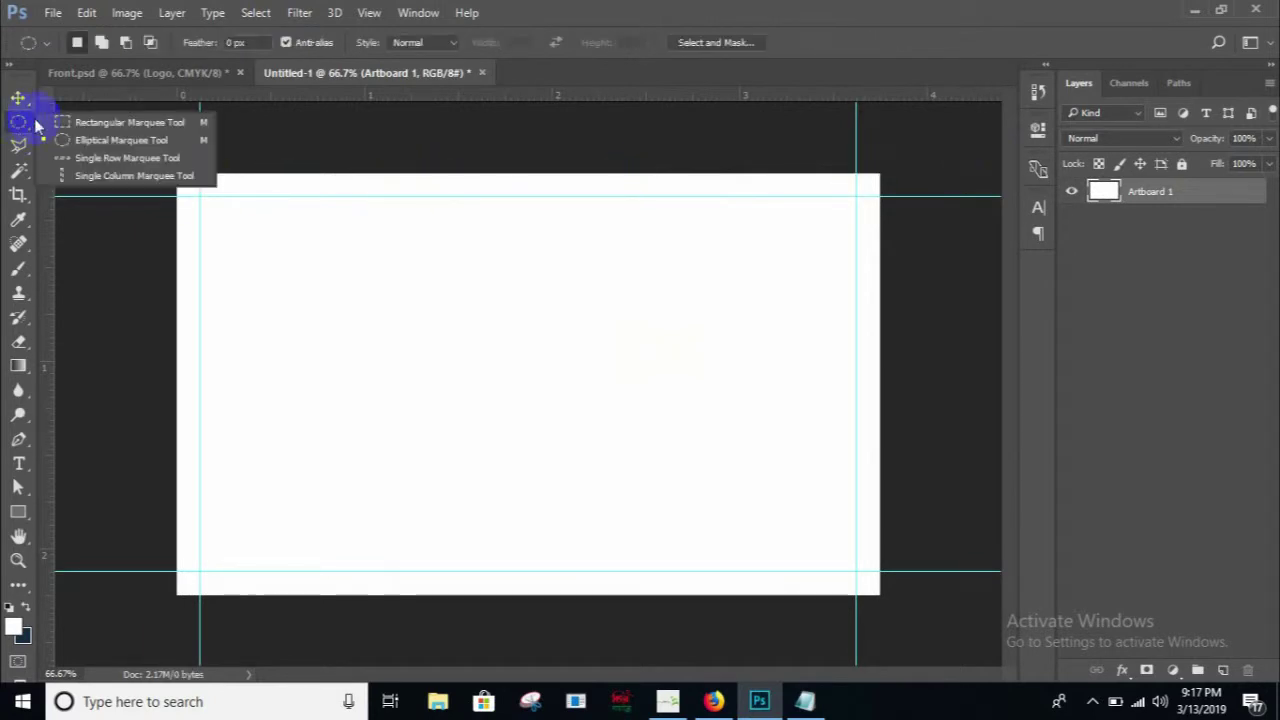
{"action": "left_click", "coordinate": [65, 124]}
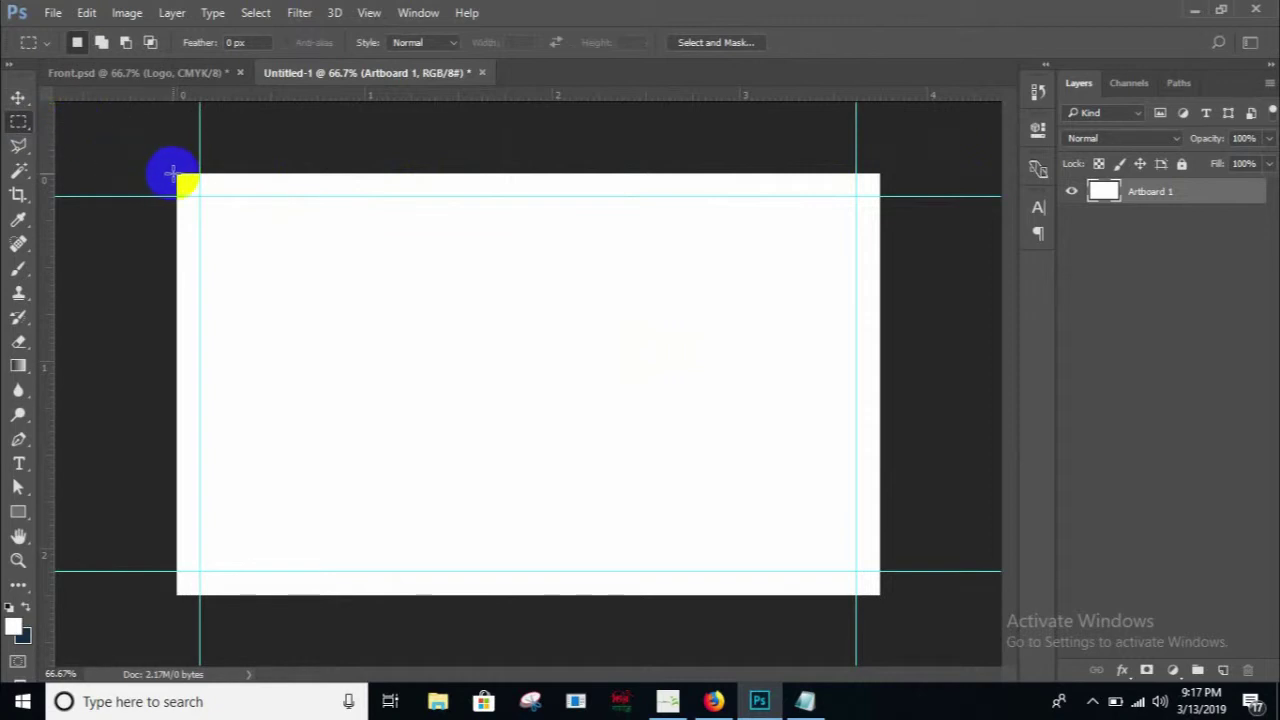
{"action": "left_click_drag", "start_coordinate": [176, 174], "coordinate": [198, 191]}
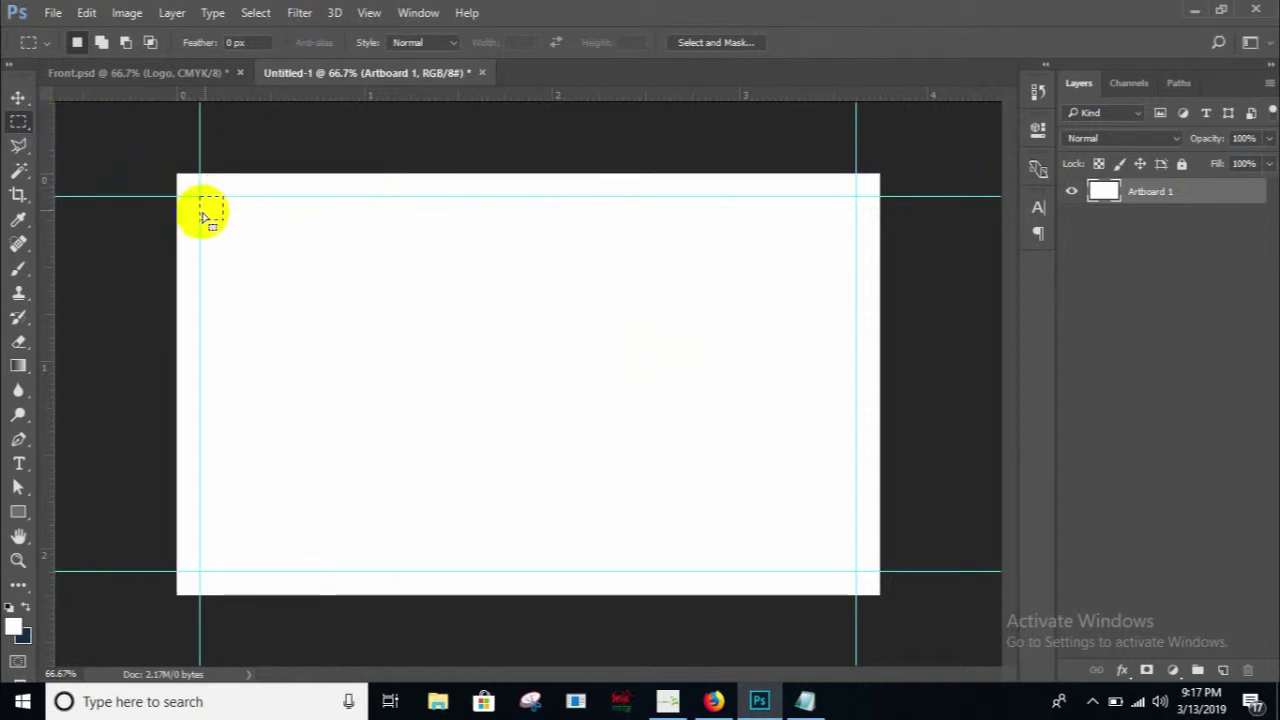
{"action": "left_click_drag", "start_coordinate": [186, 193], "coordinate": [209, 215]}
- Add inset guides near the left, top, right and bottom edges, checking Front.psd
{"action": "left_click_drag", "start_coordinate": [55, 224], "coordinate": [223, 220]}
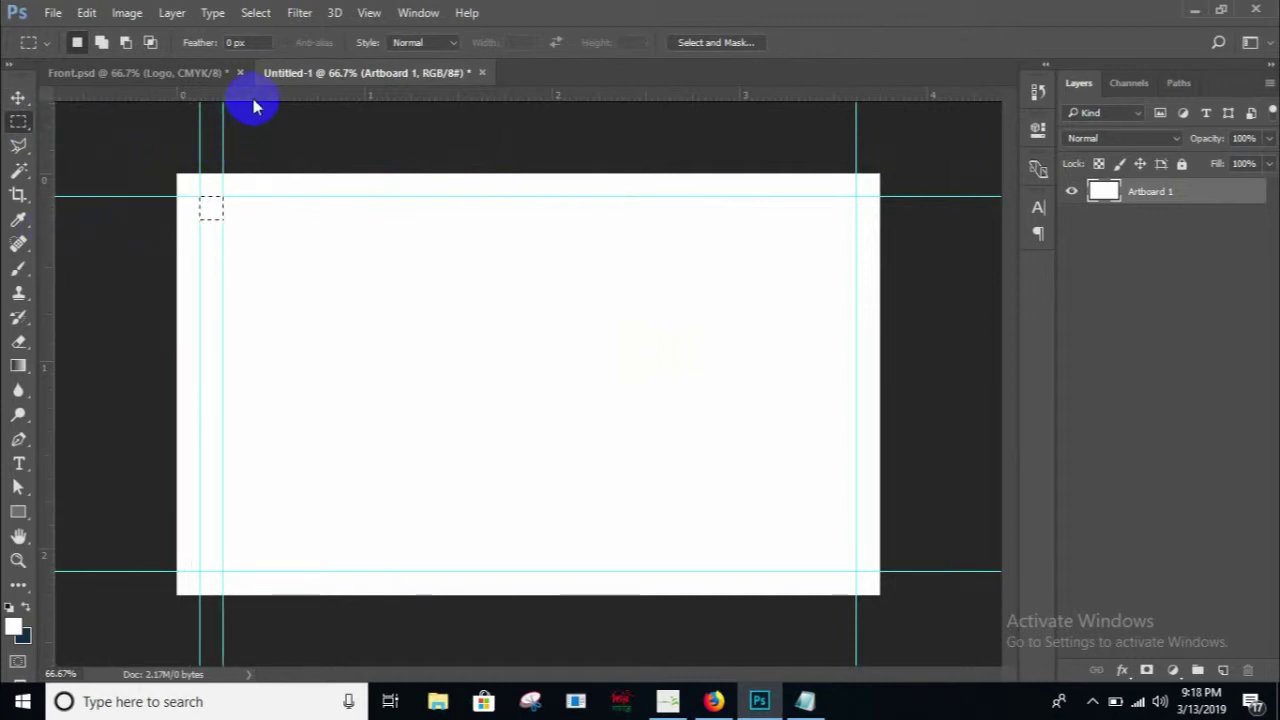
{"action": "mouse_move", "coordinate": [254, 96]}
{"action": "left_mouse_down"}
{"action": "mouse_move", "coordinate": [252, 220]}
{"action": "mouse_move", "coordinate": [850, 571]}
{"action": "left_mouse_up"}
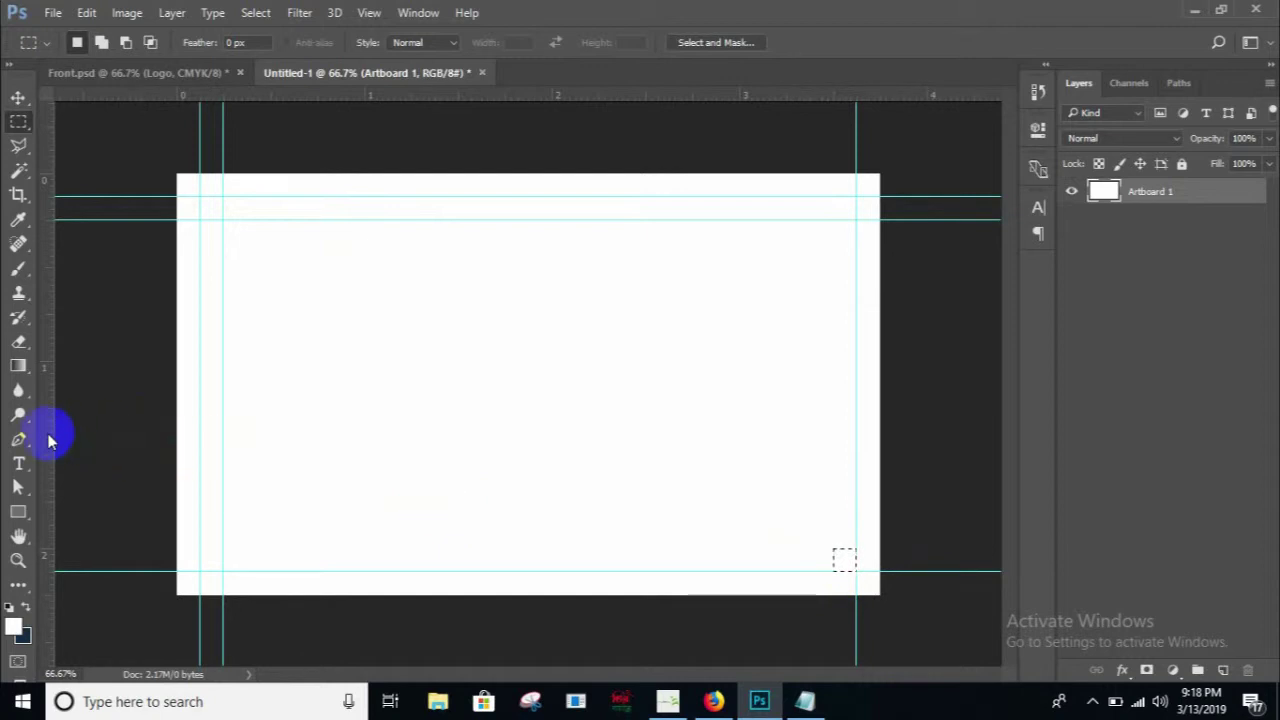
{"action": "left_click_drag", "start_coordinate": [48, 438], "coordinate": [832, 365]}
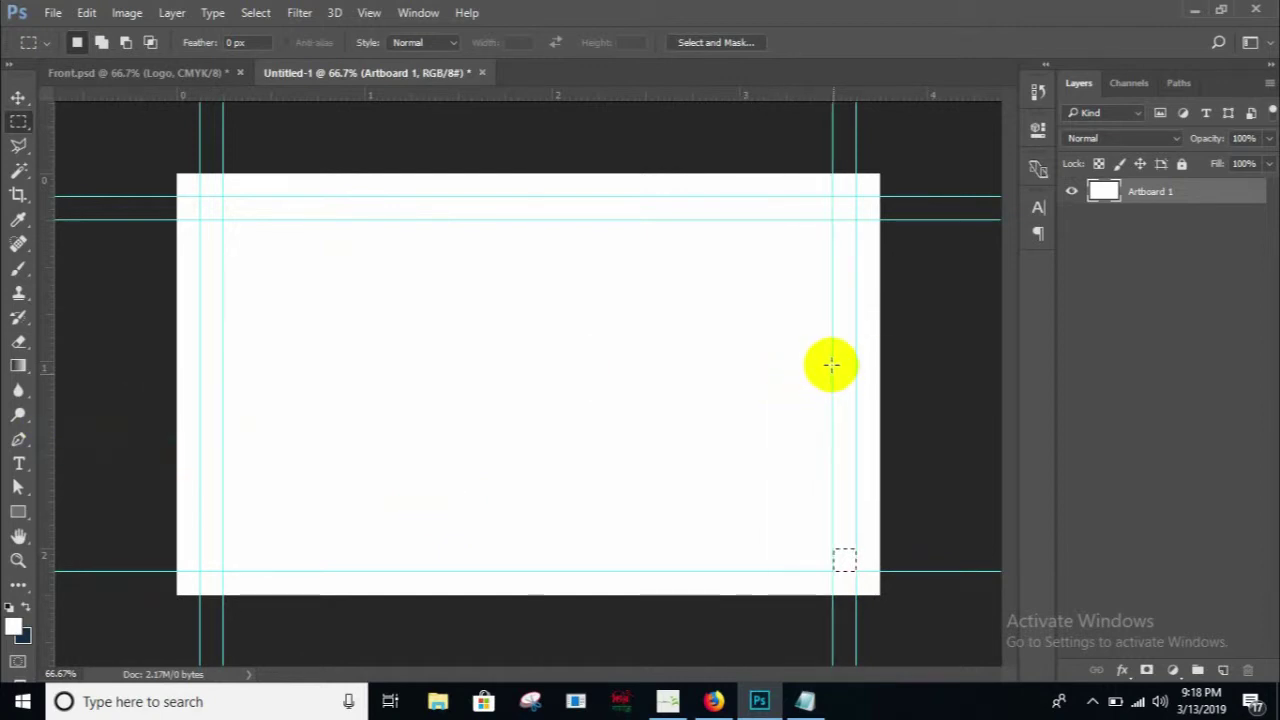
{"action": "left_click_drag", "start_coordinate": [823, 98], "coordinate": [862, 548]}
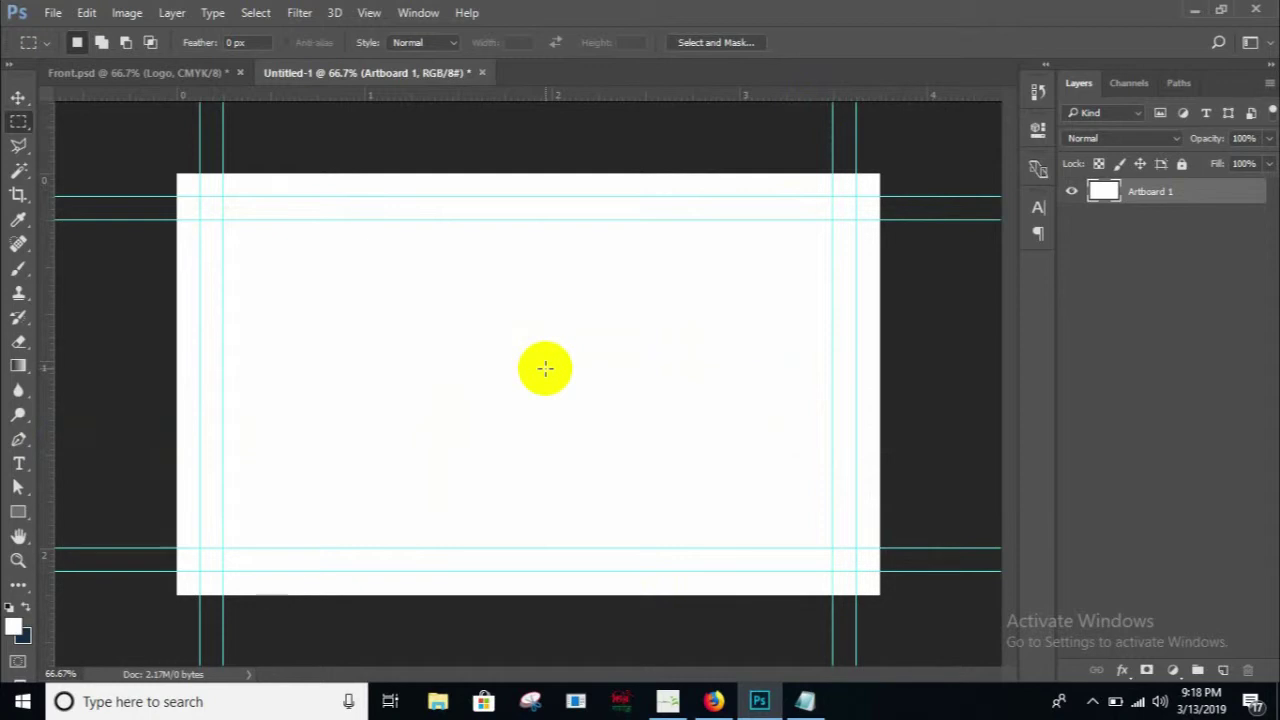
{"action": "left_click", "coordinate": [144, 79]}
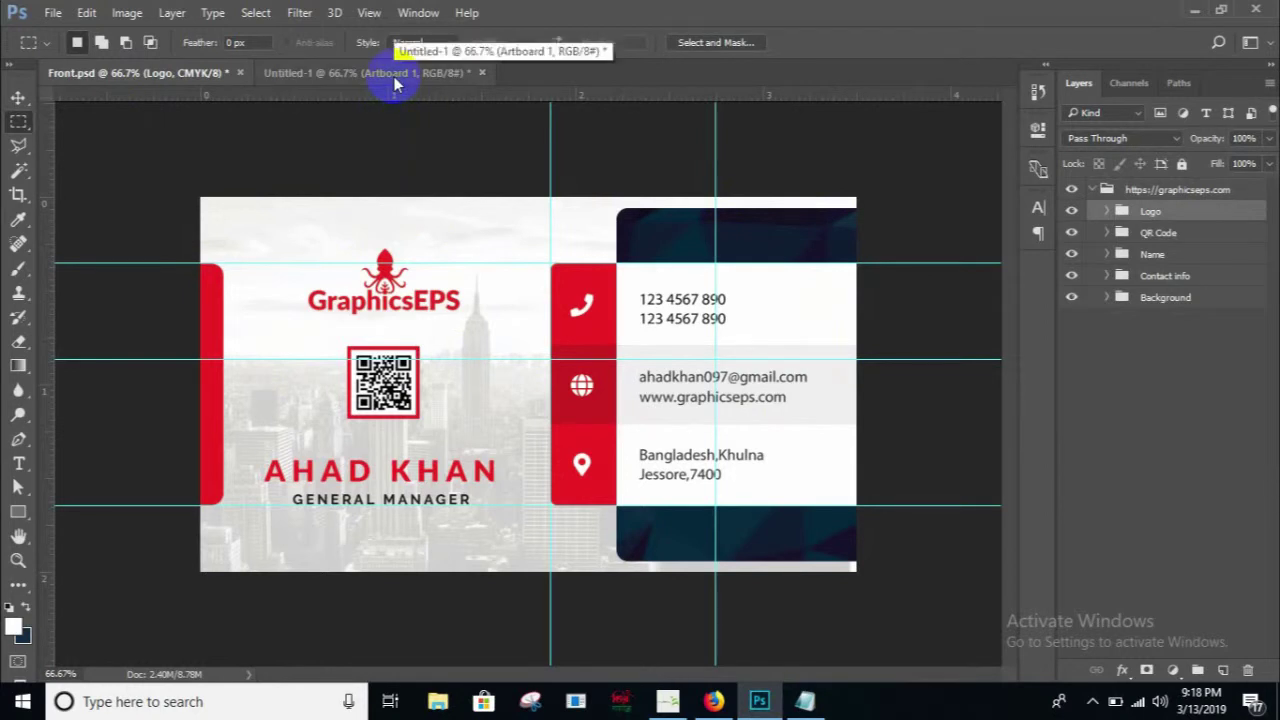
{"action": "left_click", "coordinate": [395, 78]}
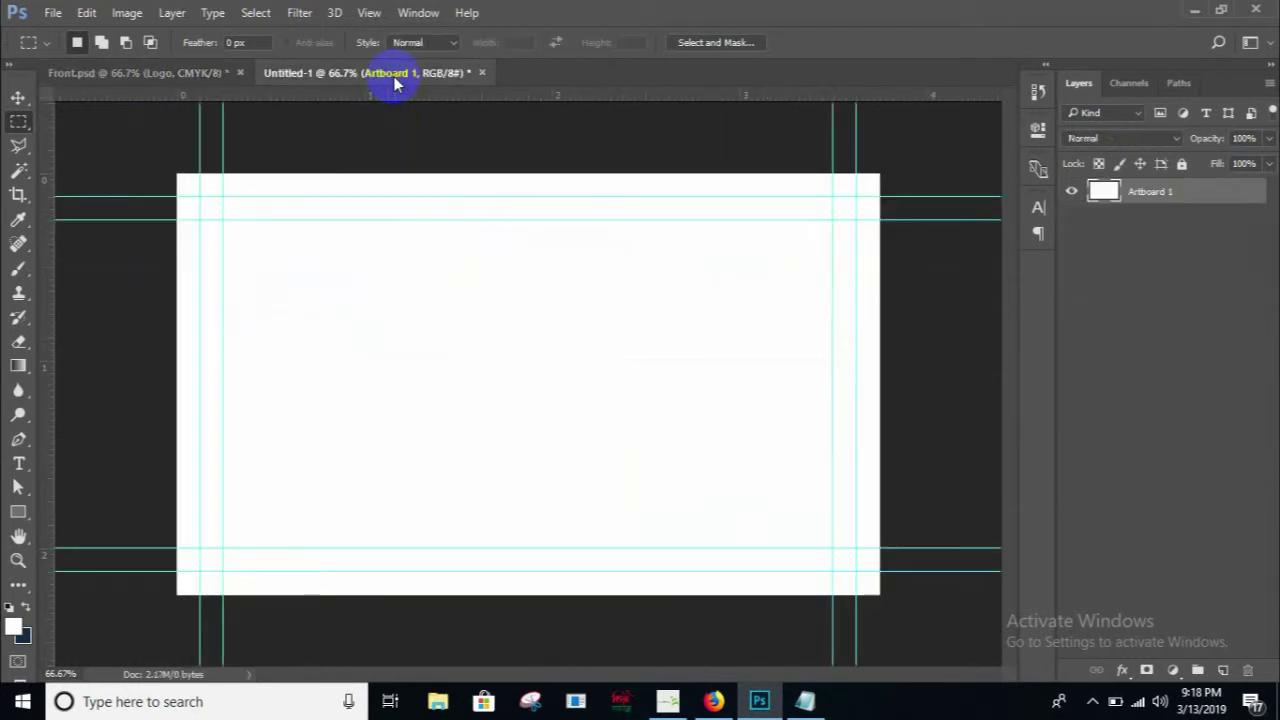
- Place the city Image from the Front-assets folder as an embedded layer
{"action": "left_click", "coordinate": [52, 13]}
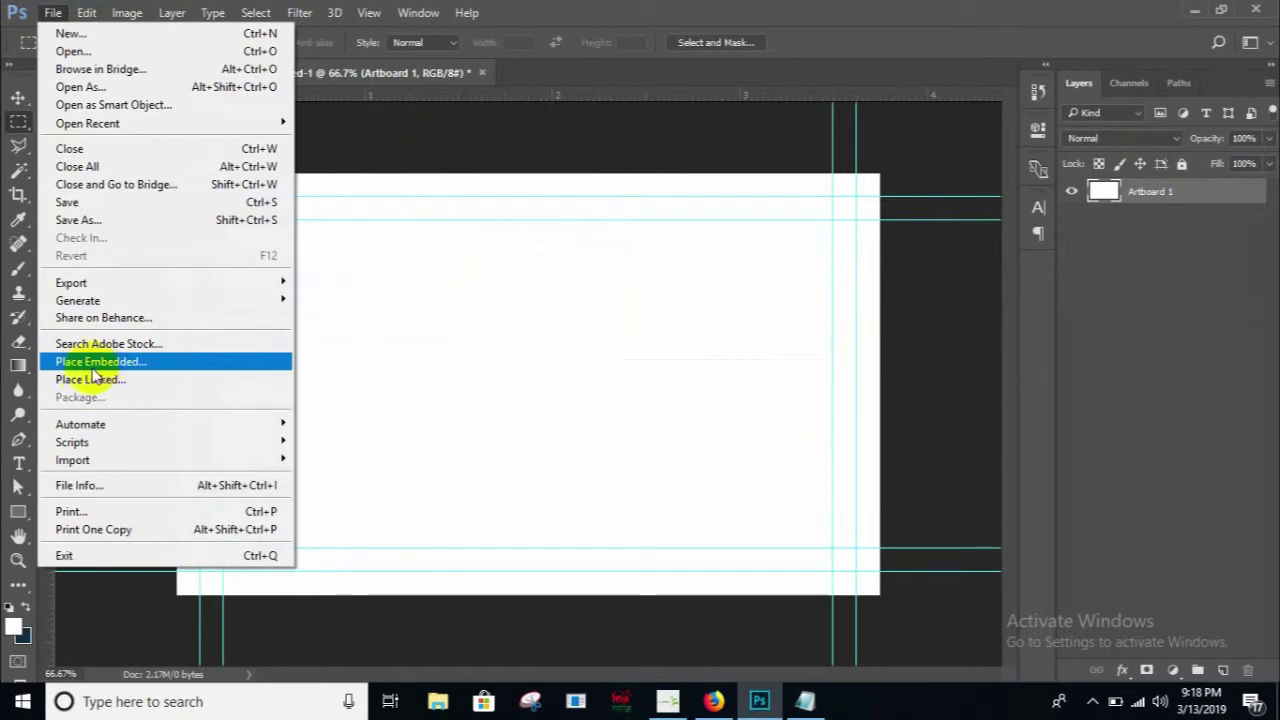
{"action": "left_click", "coordinate": [92, 366]}
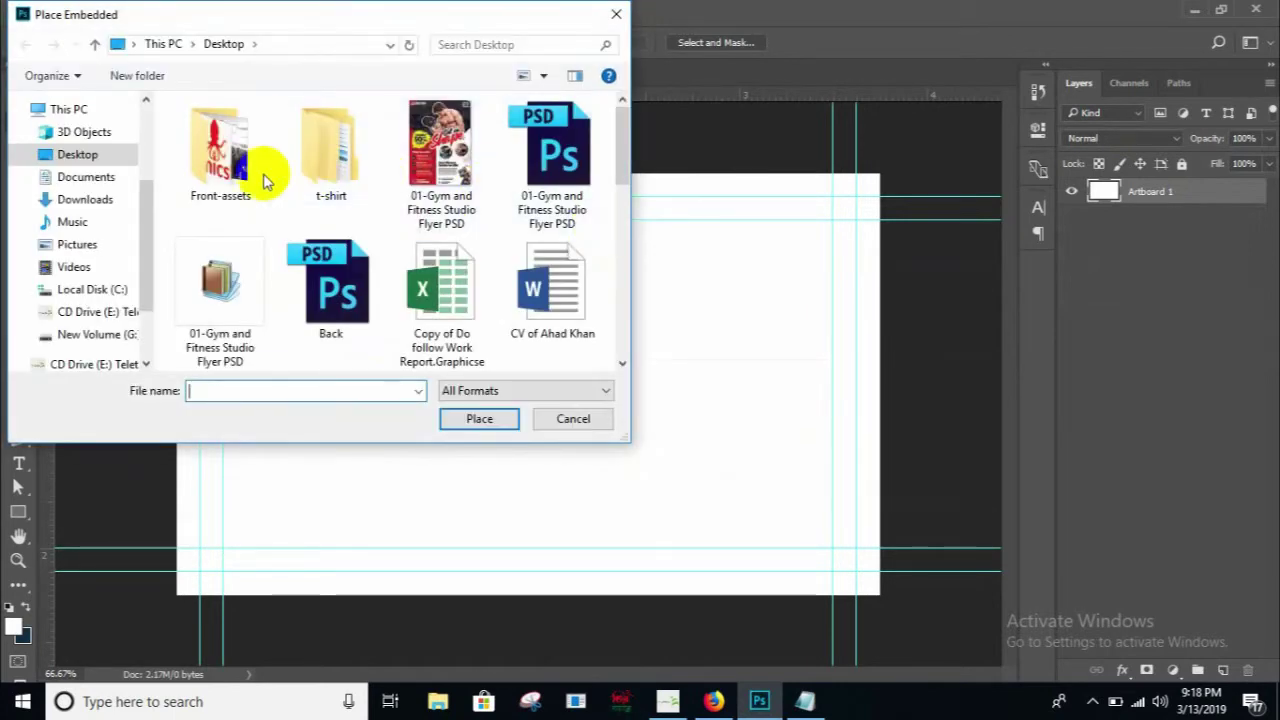
{"action": "double_click", "coordinate": [257, 177]}
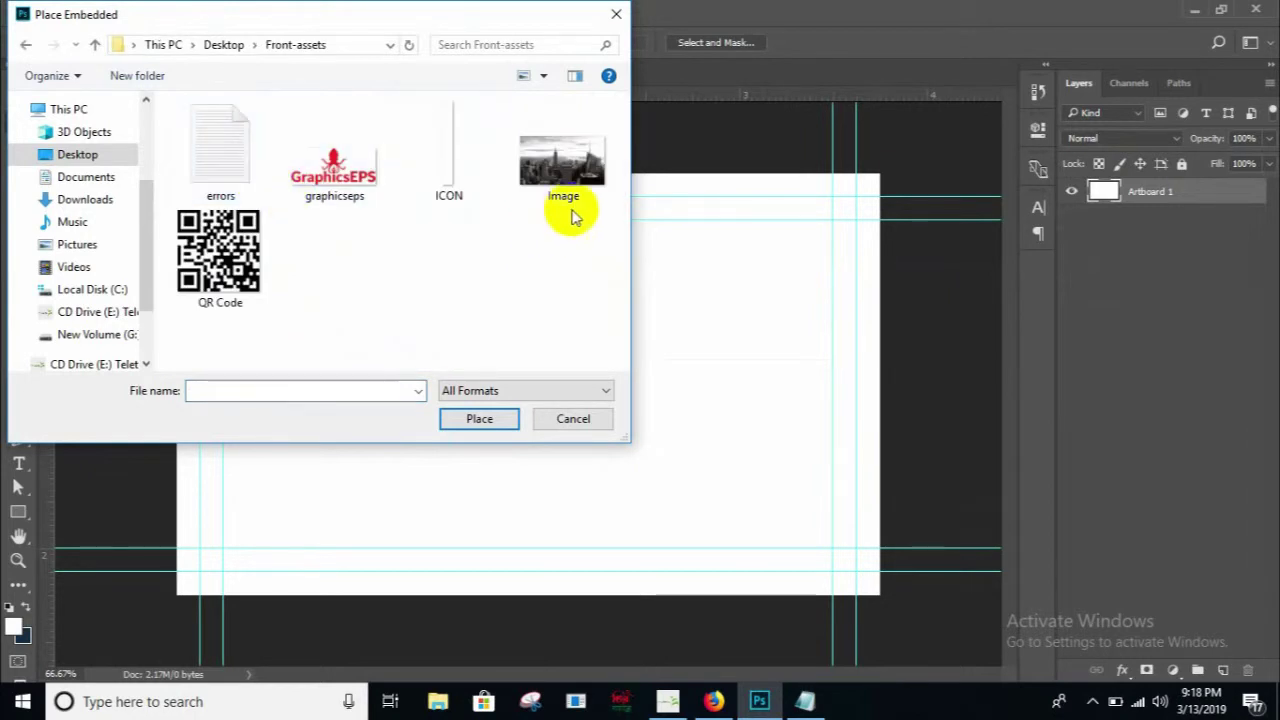
{"action": "left_click", "coordinate": [578, 178]}
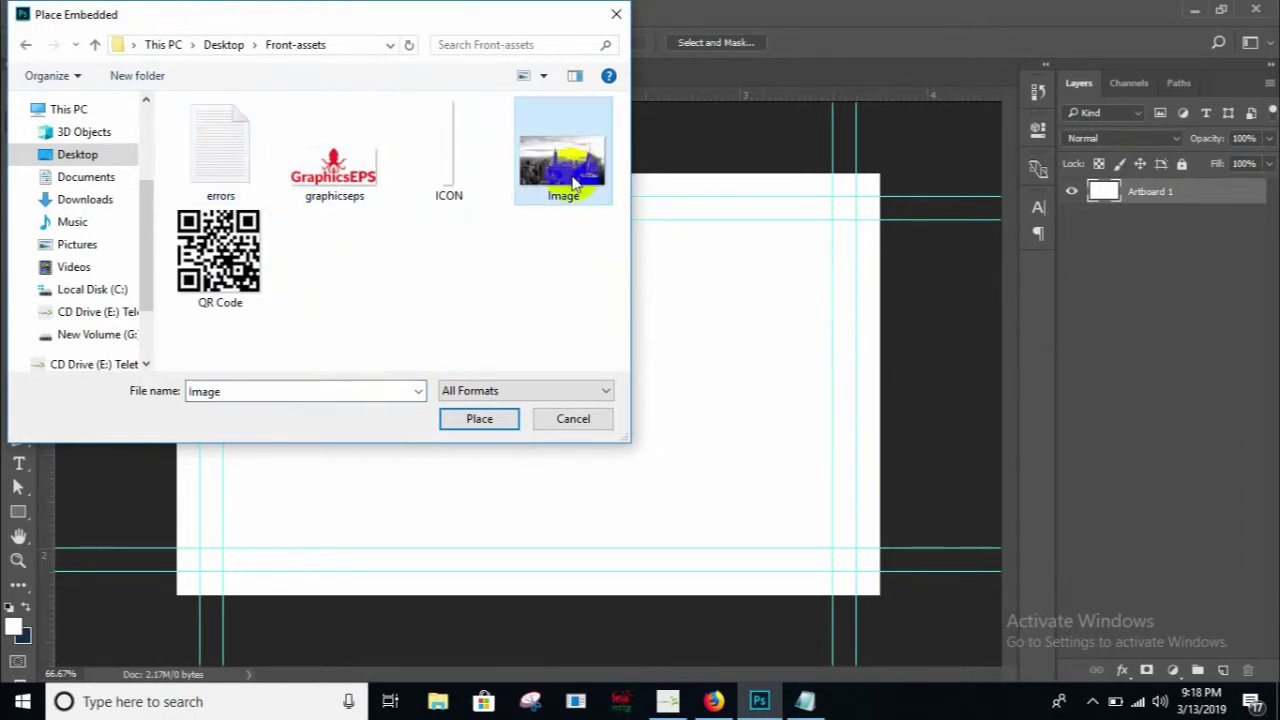
{"action": "left_click", "coordinate": [479, 419]}
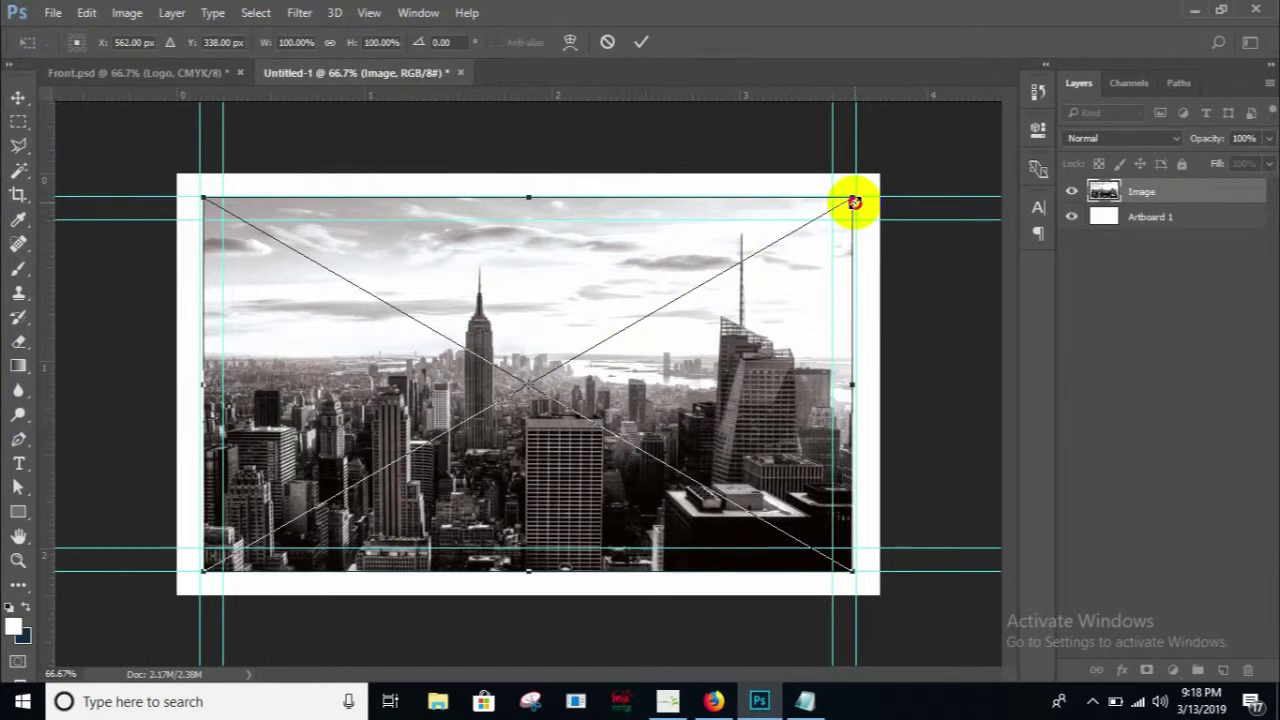
- Scale the city photo to cover the whole card and fade it to about 15% opacity
{"action": "left_click_drag", "start_coordinate": [854, 203], "coordinate": [898, 174]}
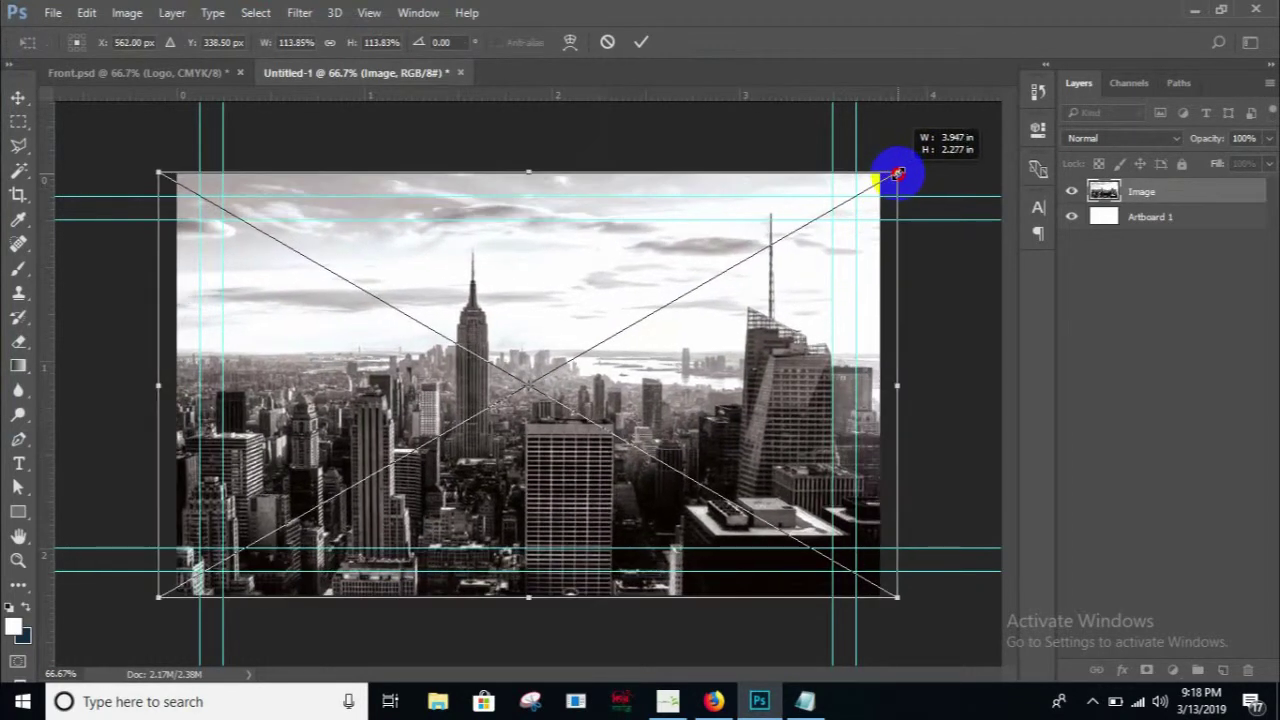
{"action": "left_click", "coordinate": [645, 43]}
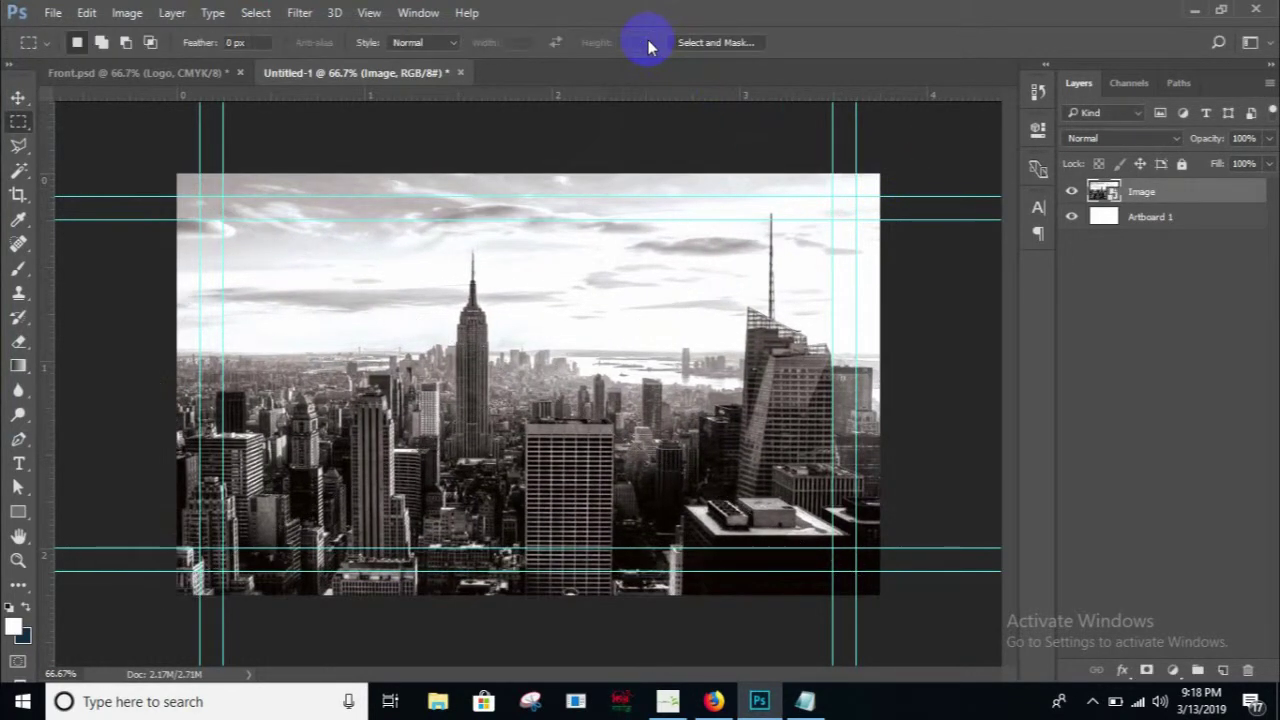
{"action": "left_click", "coordinate": [1265, 143]}
{"action": "left_click_drag", "start_coordinate": [1266, 163], "coordinate": [1199, 168]}
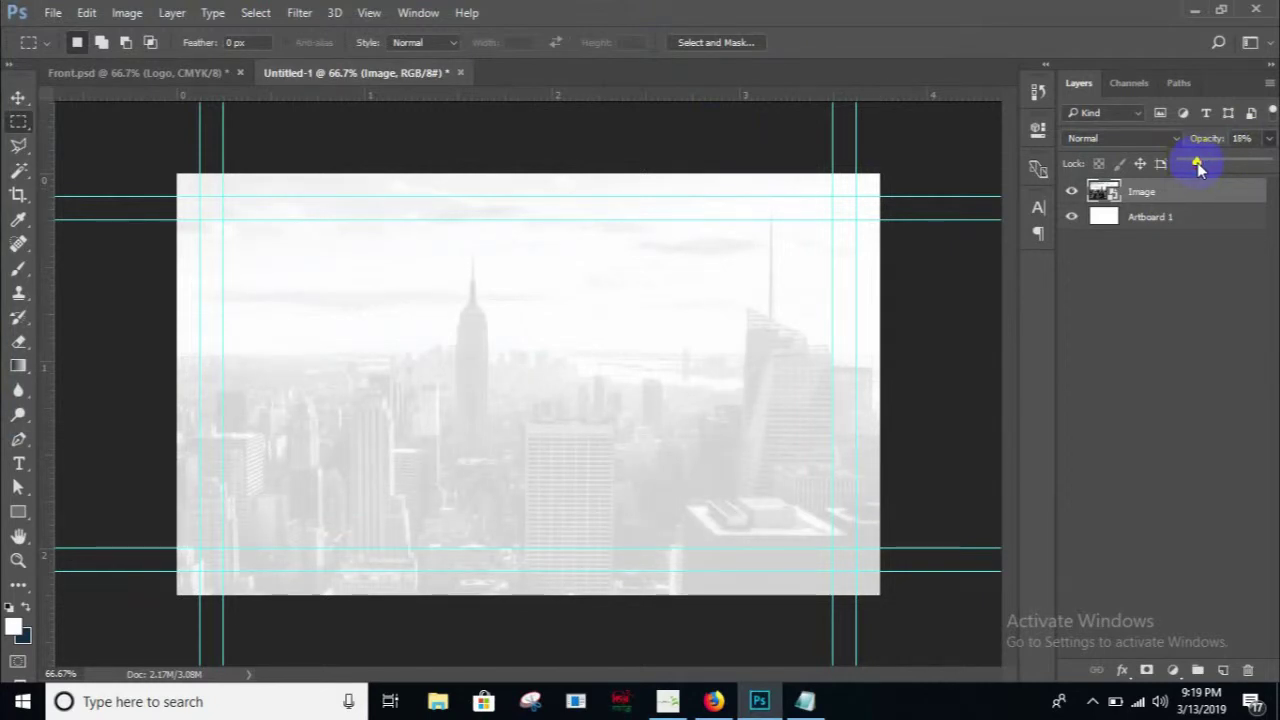
- Draw a 242 × 386 px rectangle using sizes copied from the measurement notes
{"action": "left_click", "coordinate": [195, 72]}
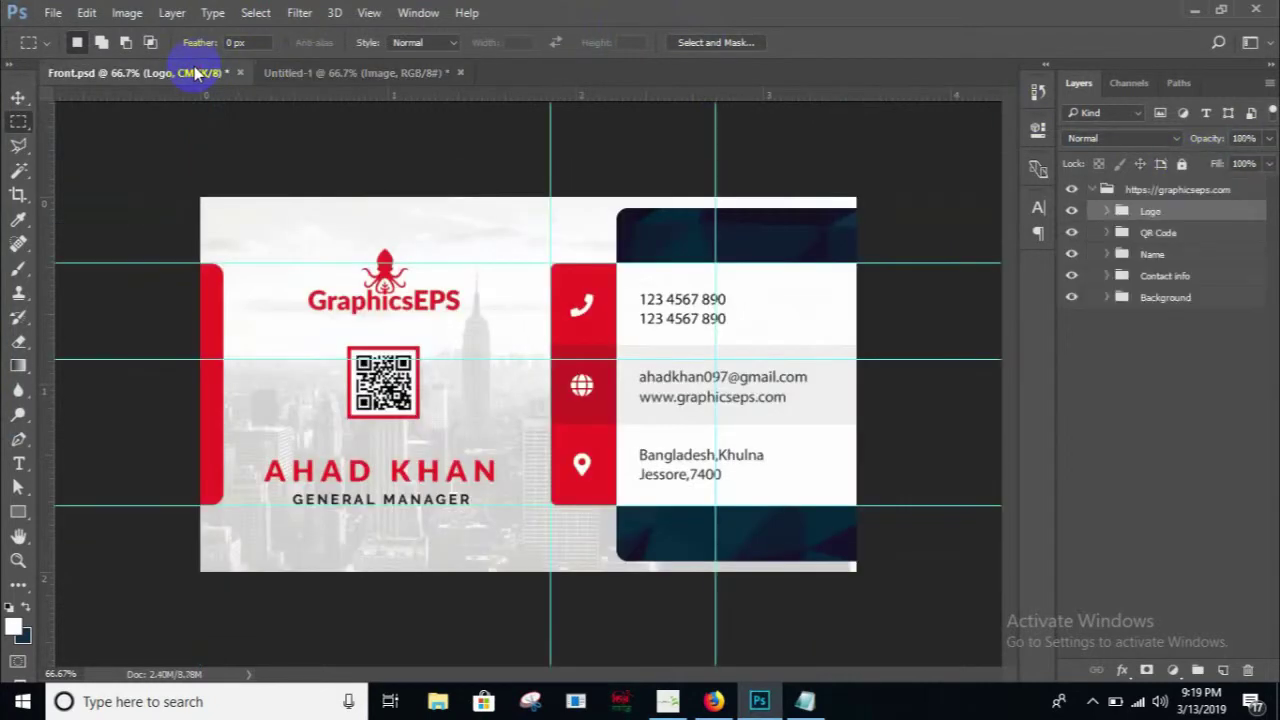
{"action": "left_click", "coordinate": [330, 75]}
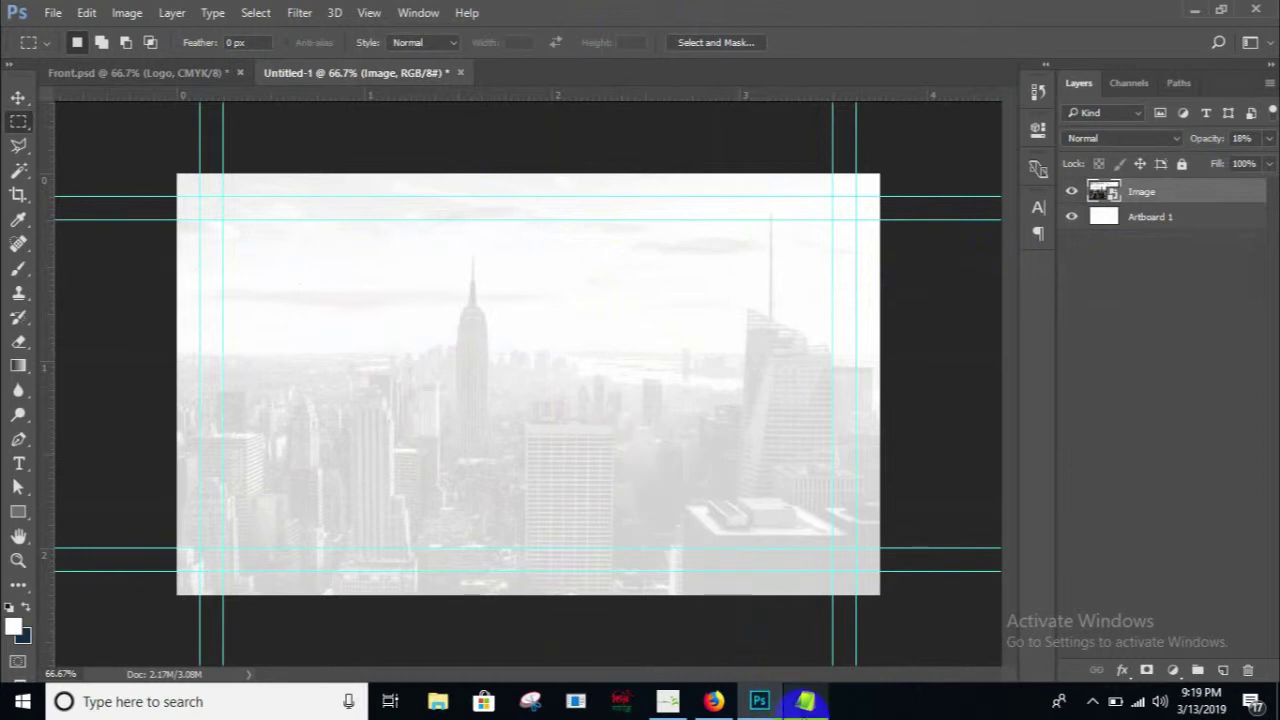
{"action": "left_click", "coordinate": [805, 701]}
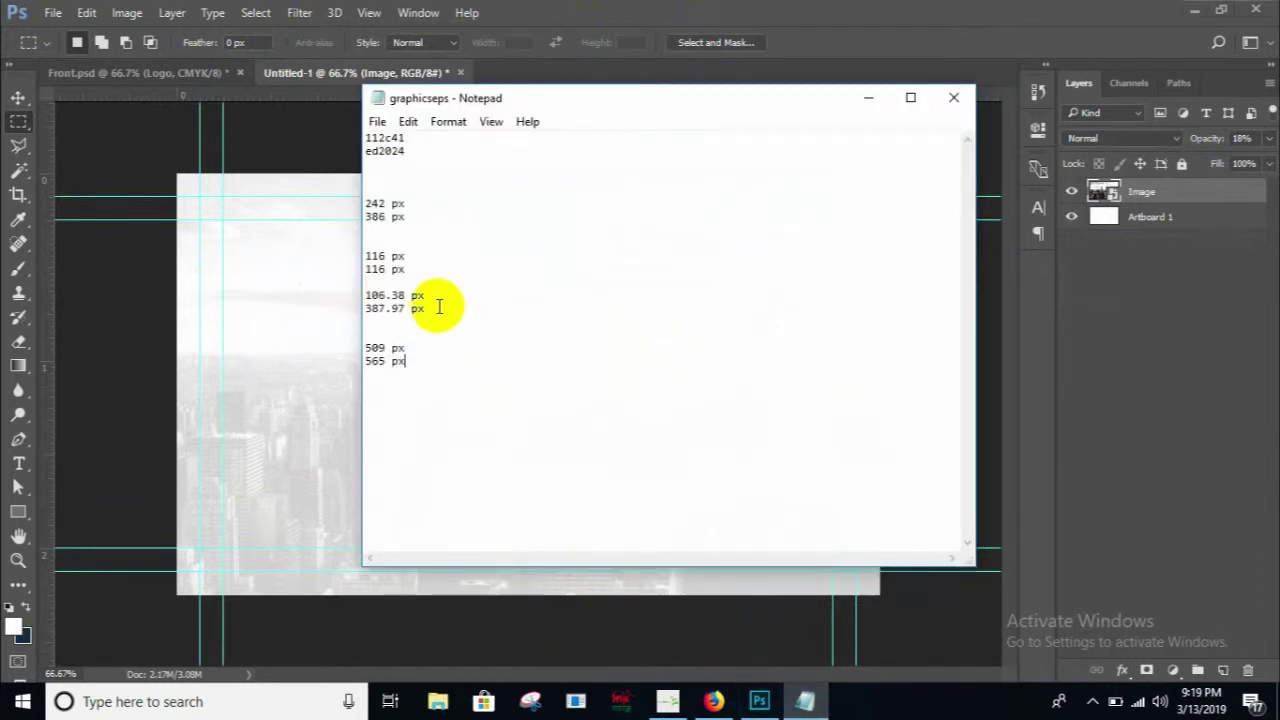
{"action": "left_click_drag", "start_coordinate": [410, 203], "coordinate": [352, 203]}
{"action": "key", "text": "ctrl+c"}
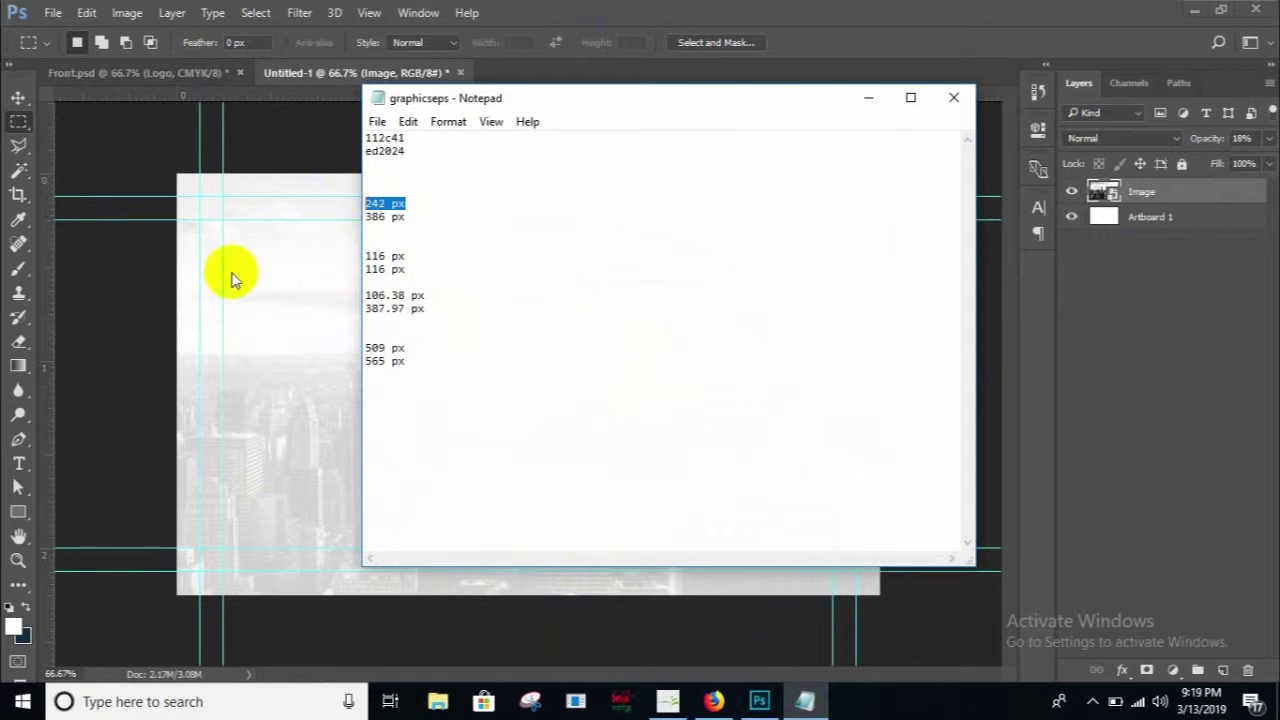
{"action": "left_click", "coordinate": [19, 512]}
{"action": "left_click", "coordinate": [19, 512]}
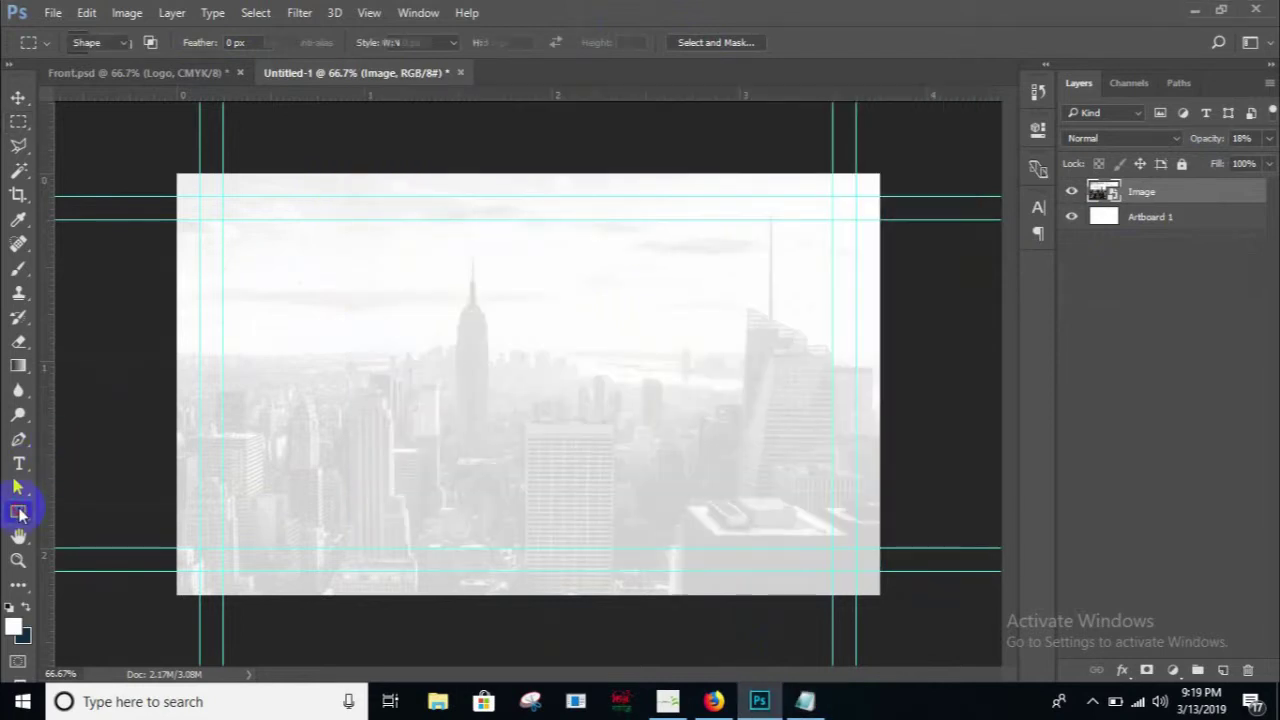
{"action": "left_click", "coordinate": [339, 335]}
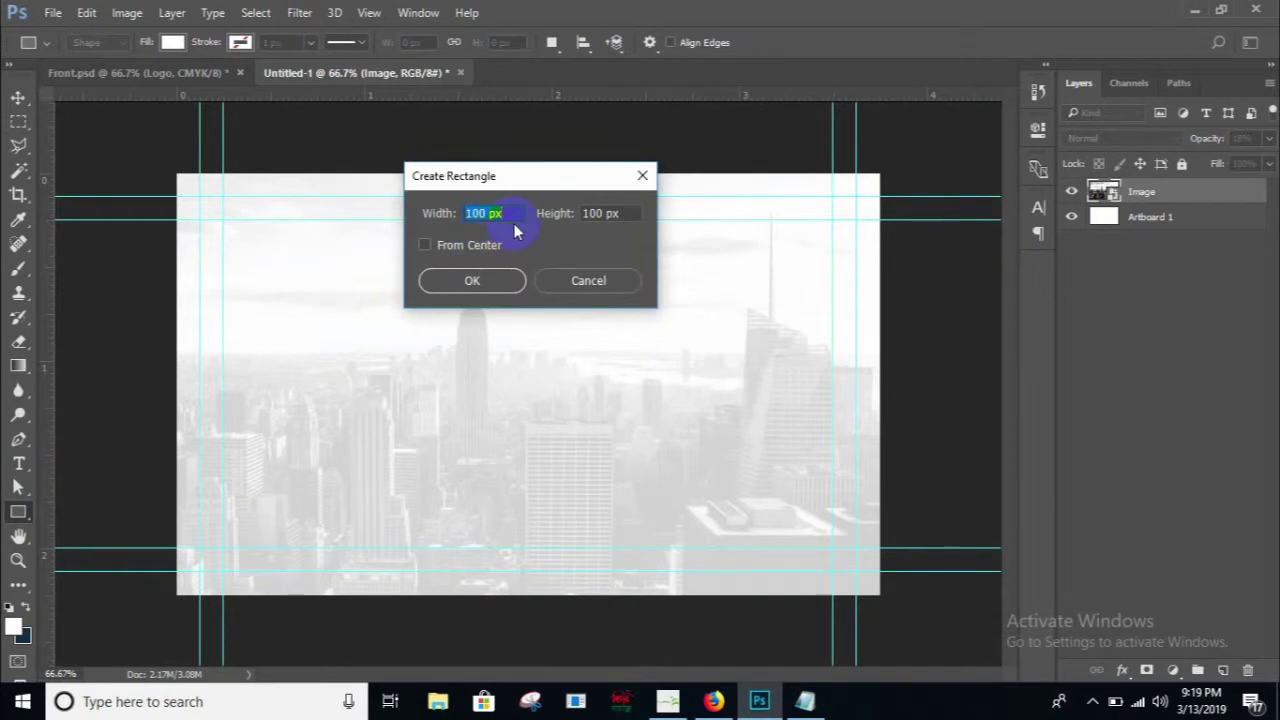
{"action": "key", "text": "ctrl+v"}
{"action": "left_click", "coordinate": [805, 701]}
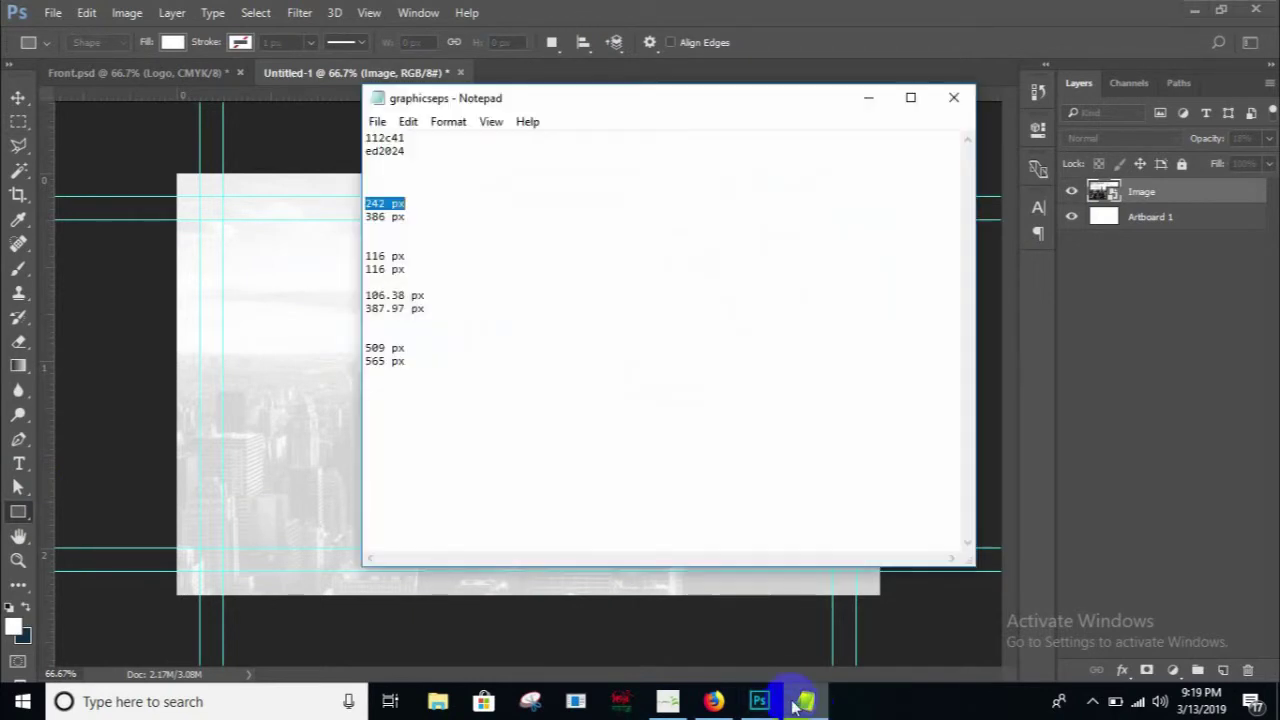
{"action": "left_click_drag", "start_coordinate": [408, 219], "coordinate": [350, 229]}
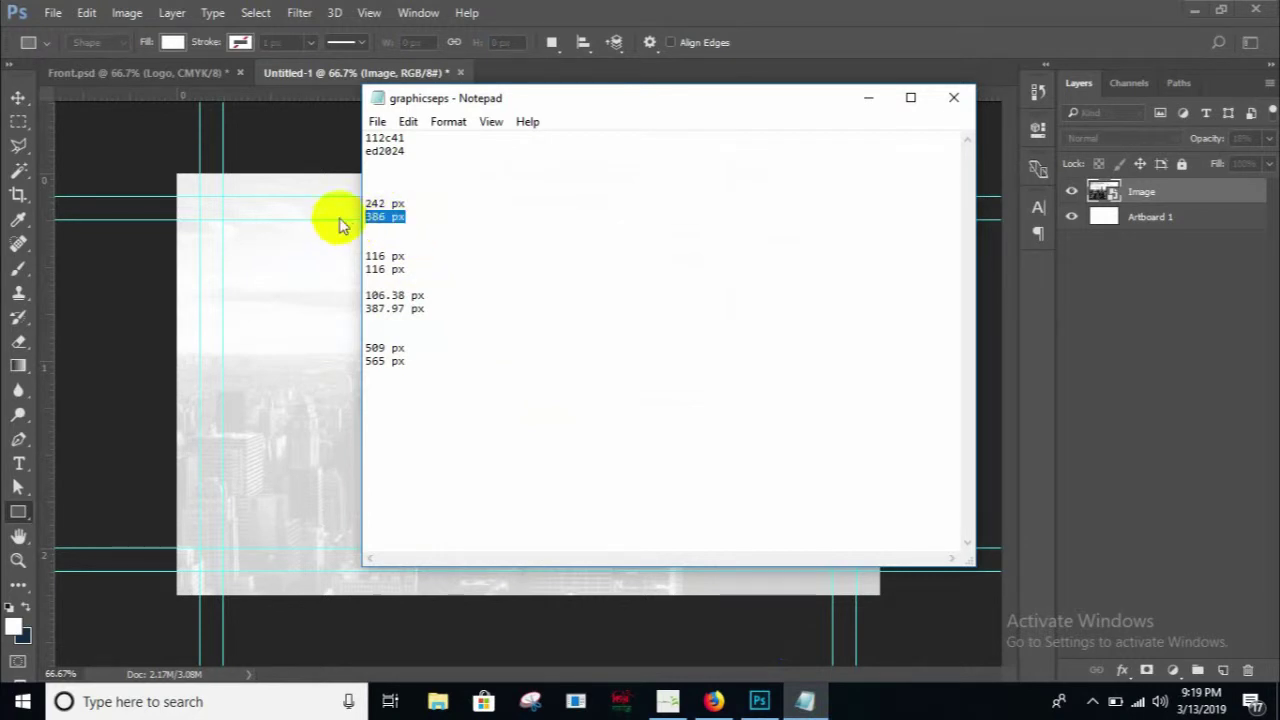
{"action": "left_click", "coordinate": [350, 226]}
{"action": "left_click", "coordinate": [590, 213]}
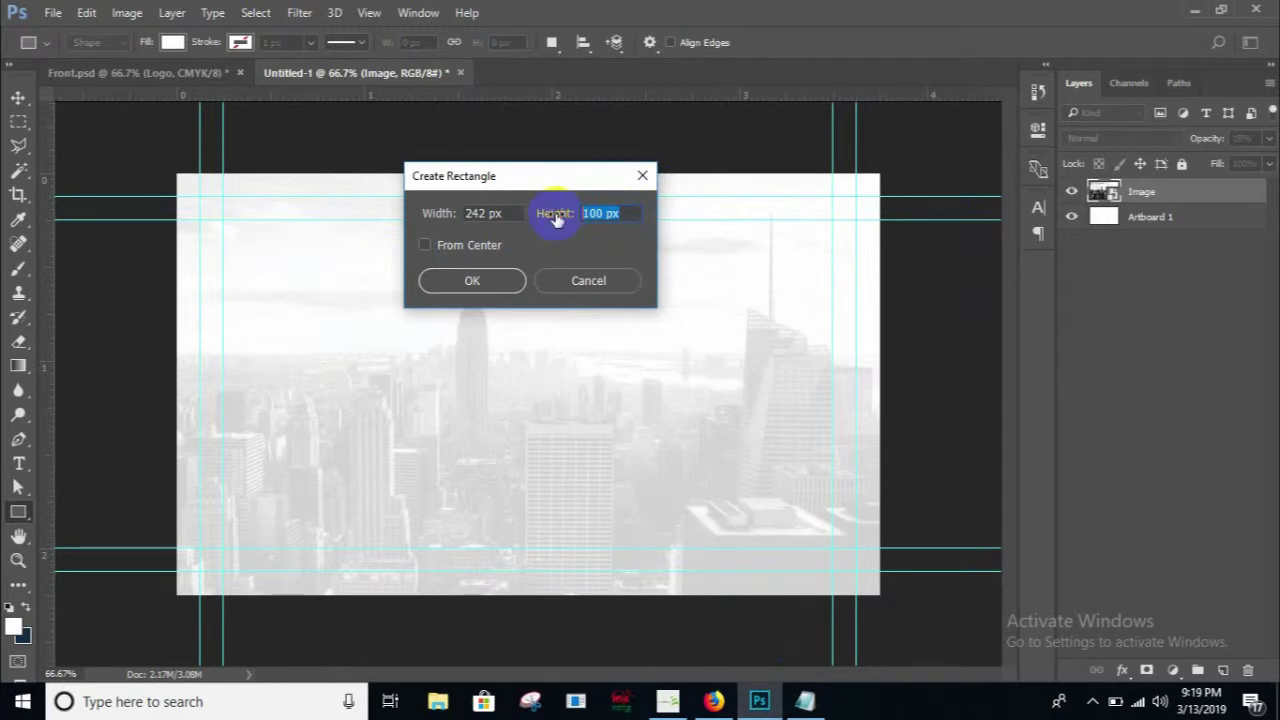
{"action": "type", "text": "386"}
{"action": "left_click", "coordinate": [503, 281]}
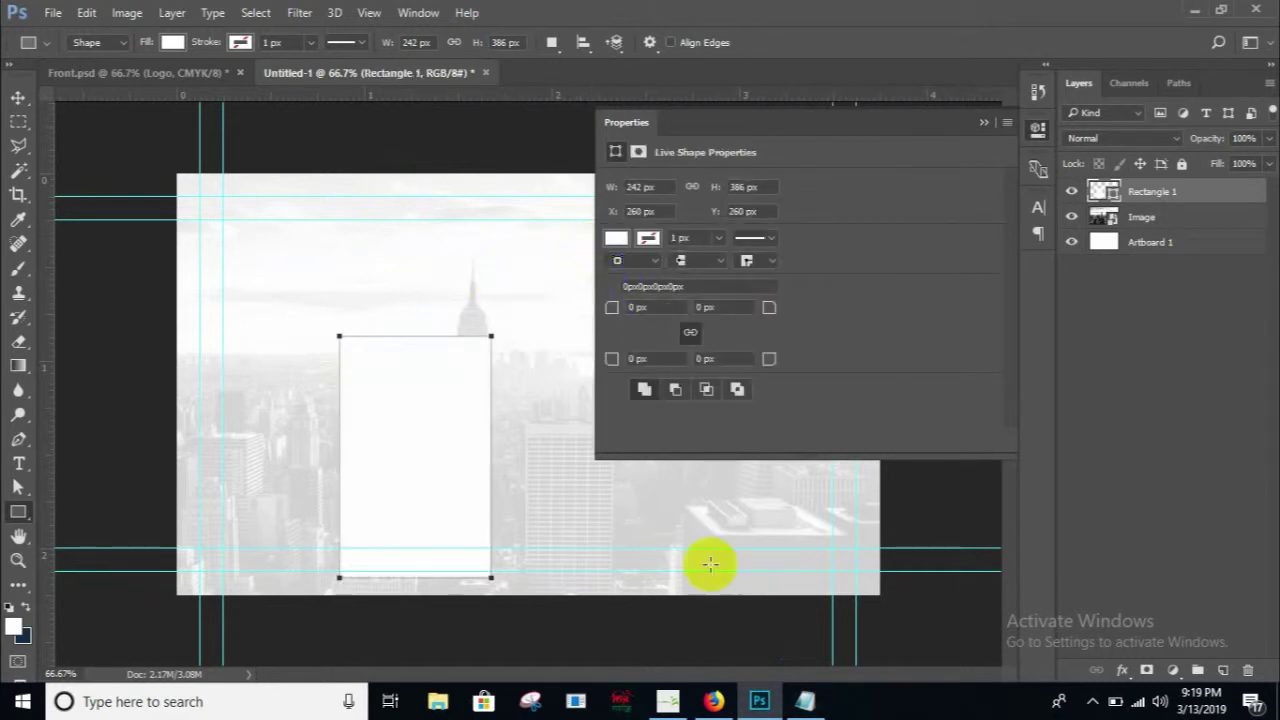
- Fill the rectangle with red #ed2024 and round its corners slightly
{"action": "left_click", "coordinate": [805, 701]}
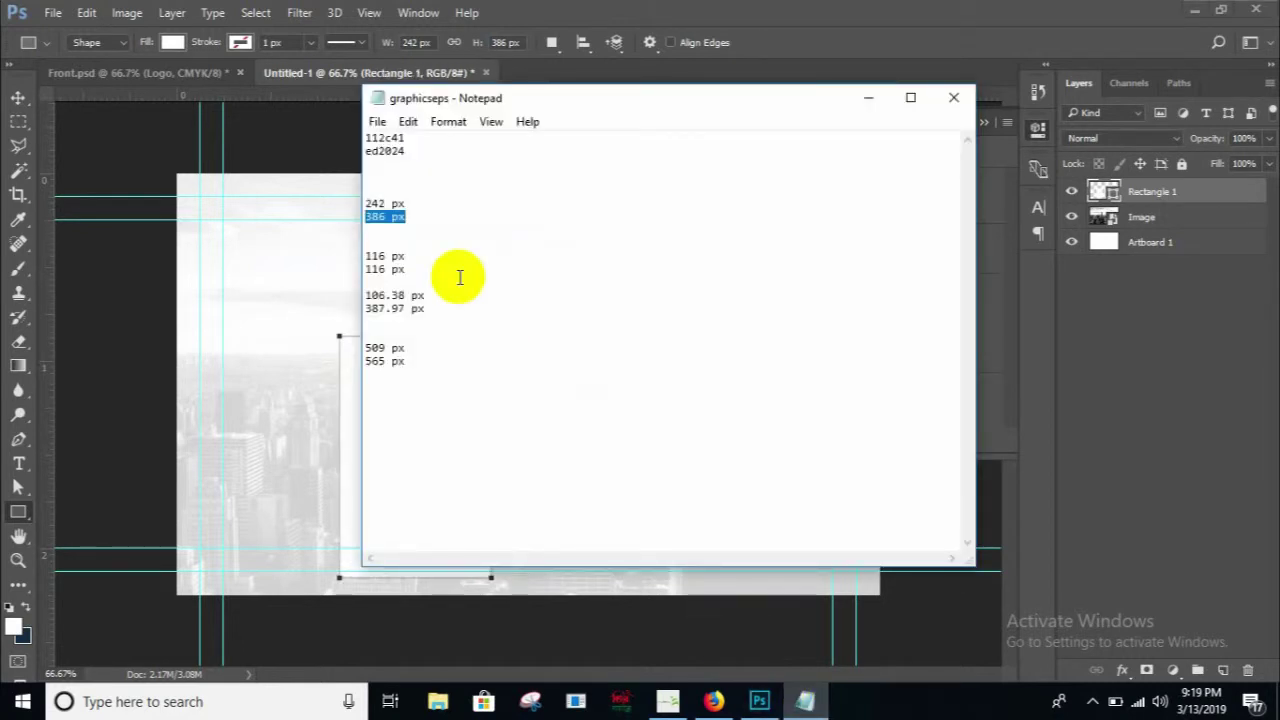
{"action": "left_click", "coordinate": [397, 152]}
{"action": "left_click_drag", "start_coordinate": [399, 152], "coordinate": [341, 158]}
{"action": "key", "text": "ctrl+c"}
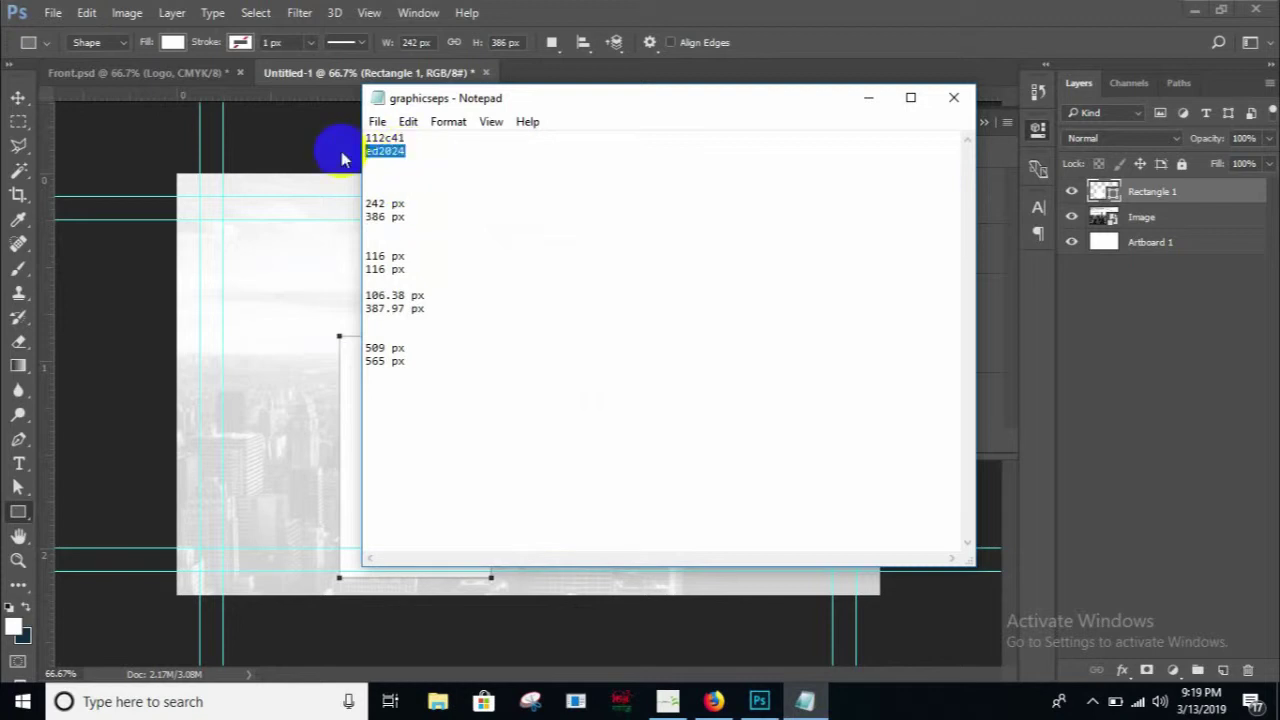
{"action": "left_click", "coordinate": [873, 110]}
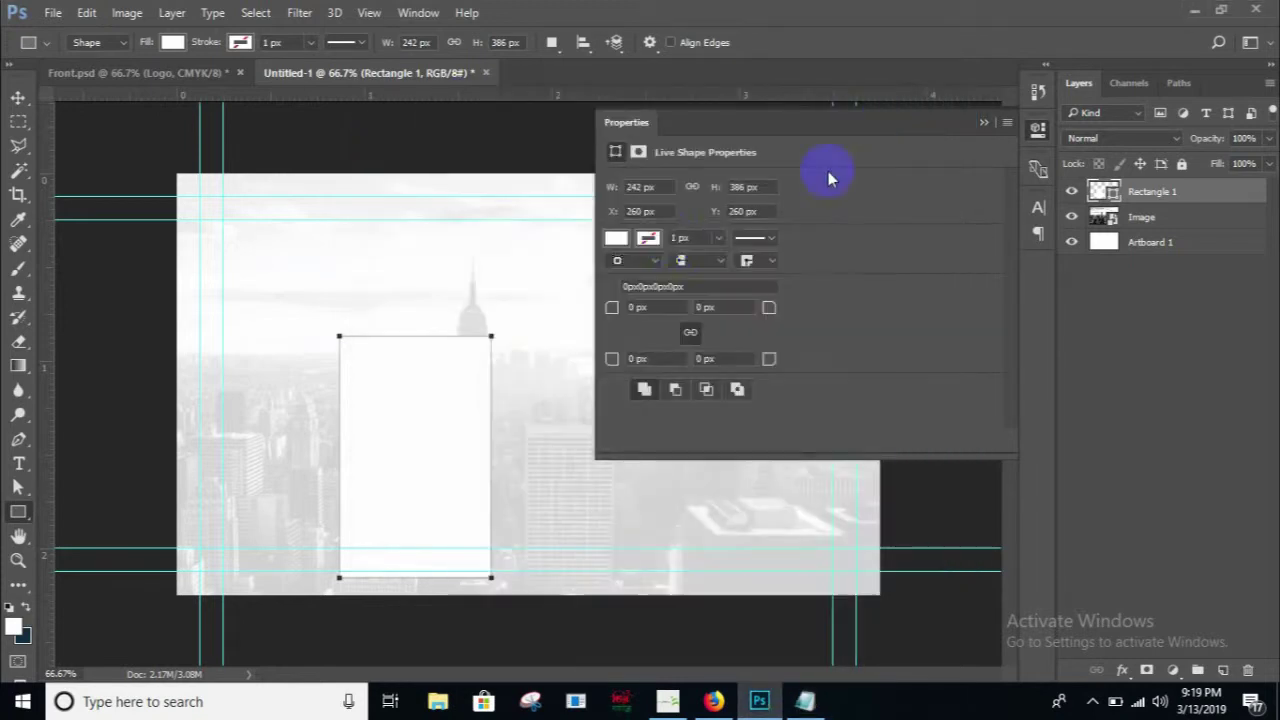
{"action": "left_click", "coordinate": [613, 239]}
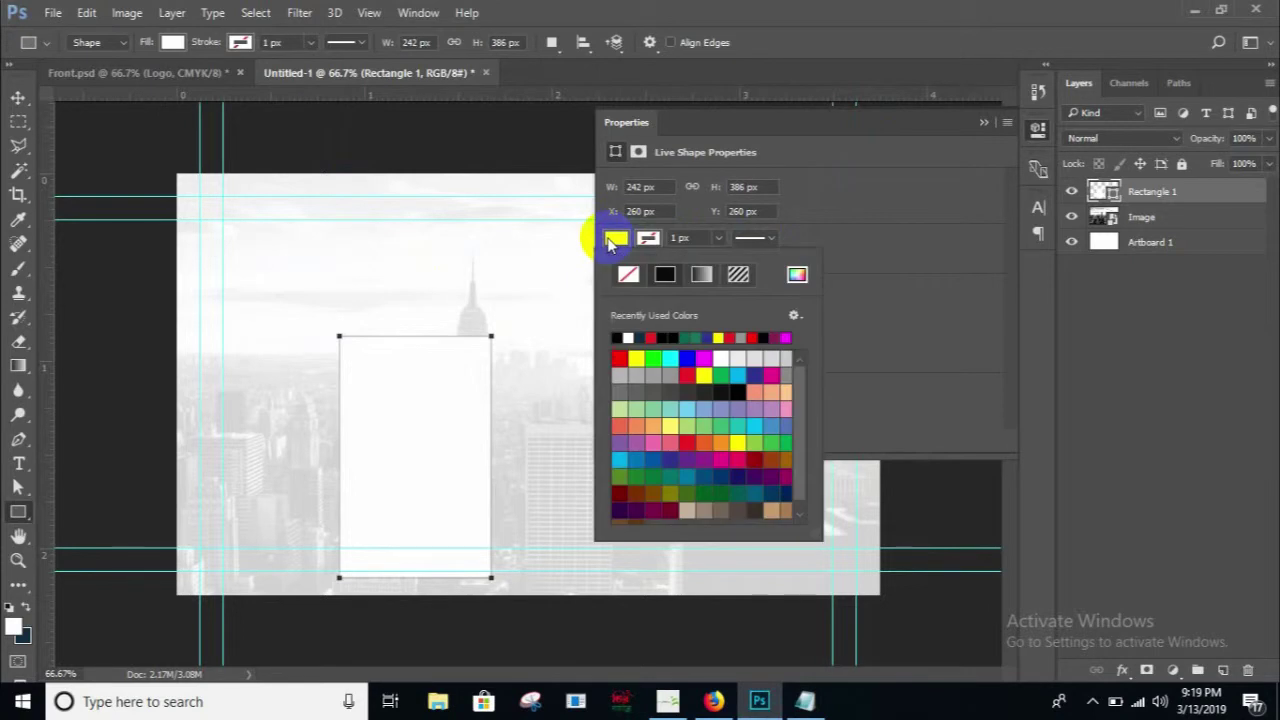
{"action": "left_click", "coordinate": [797, 277]}
{"action": "left_click", "coordinate": [918, 503]}
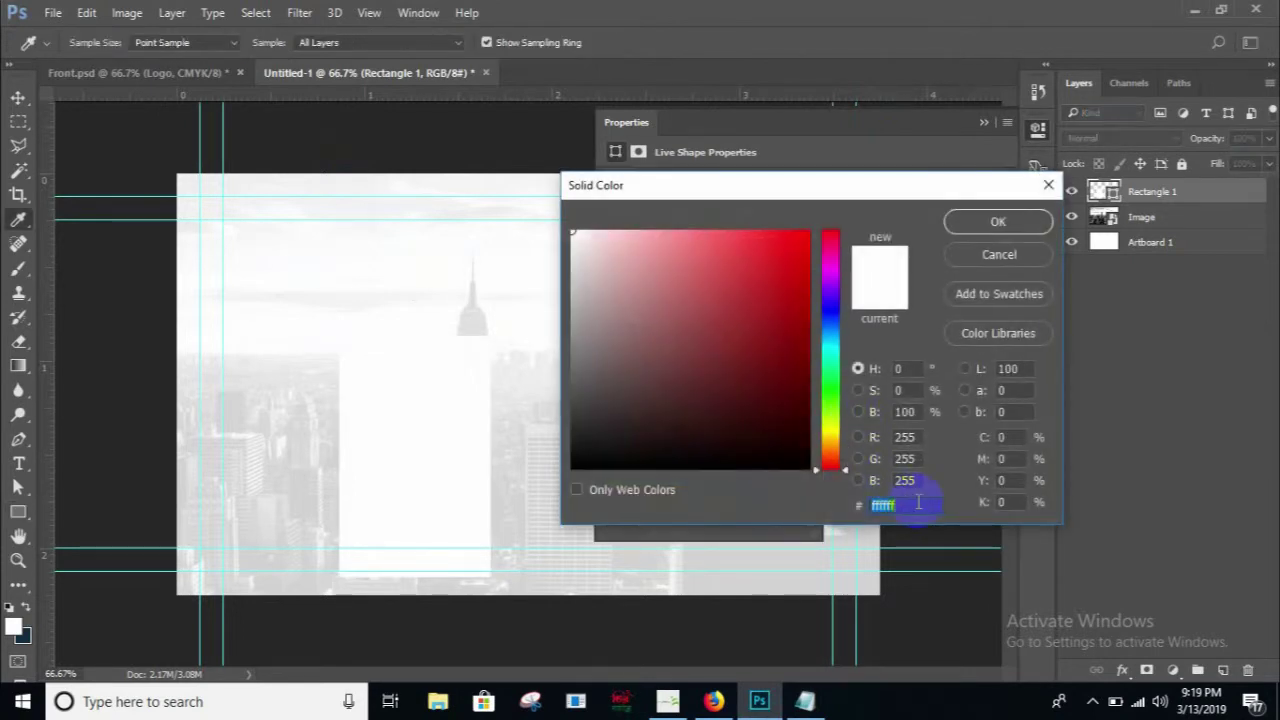
{"action": "key", "text": "ctrl+v"}
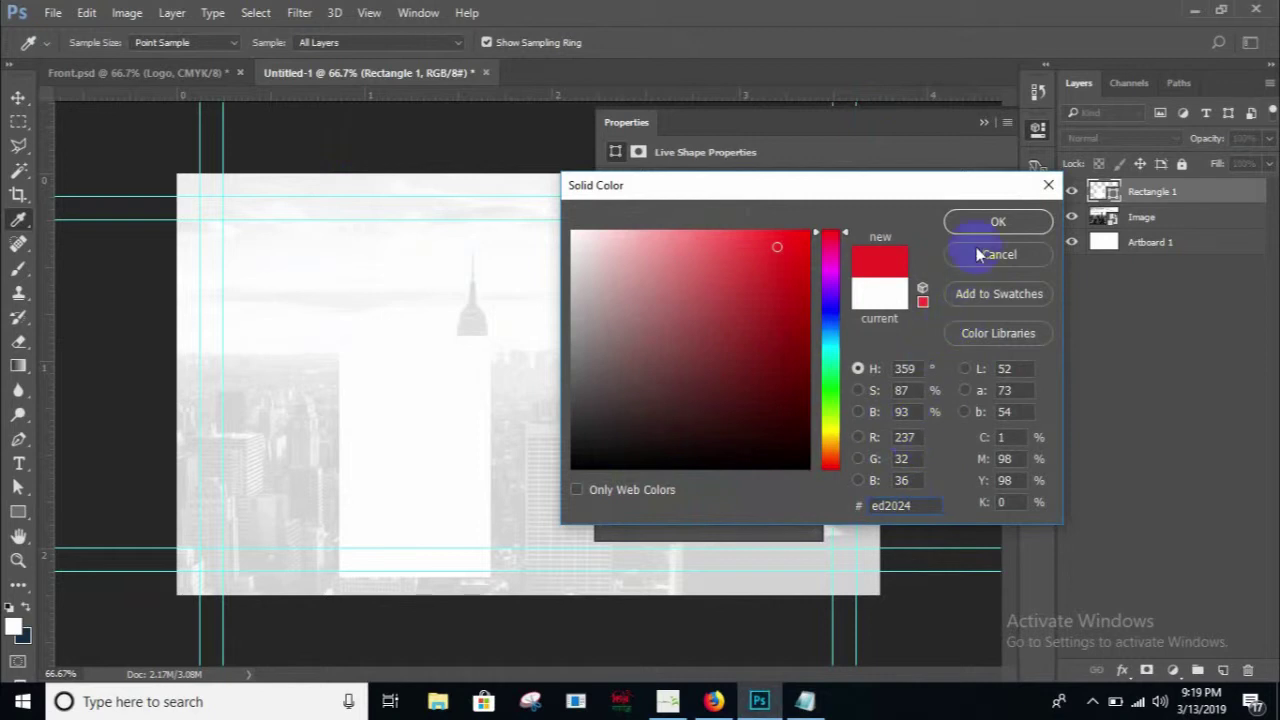
{"action": "left_click", "coordinate": [982, 228]}
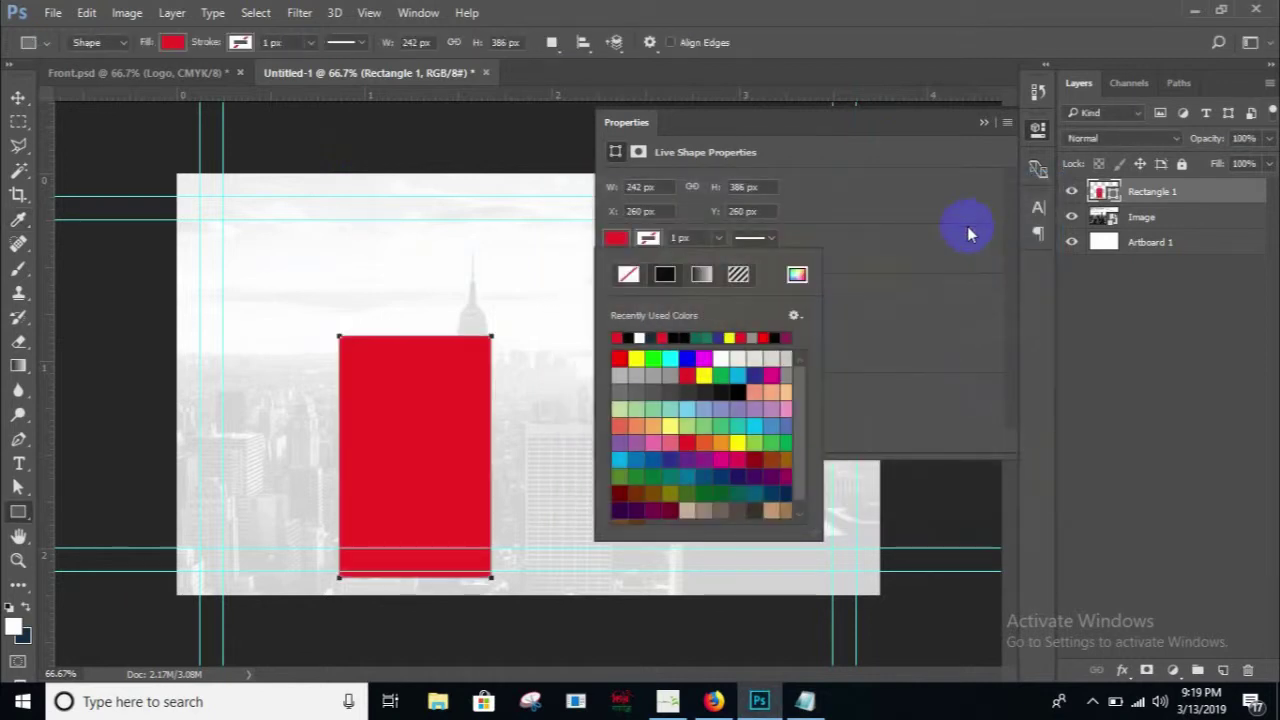
{"action": "left_click", "coordinate": [848, 250]}
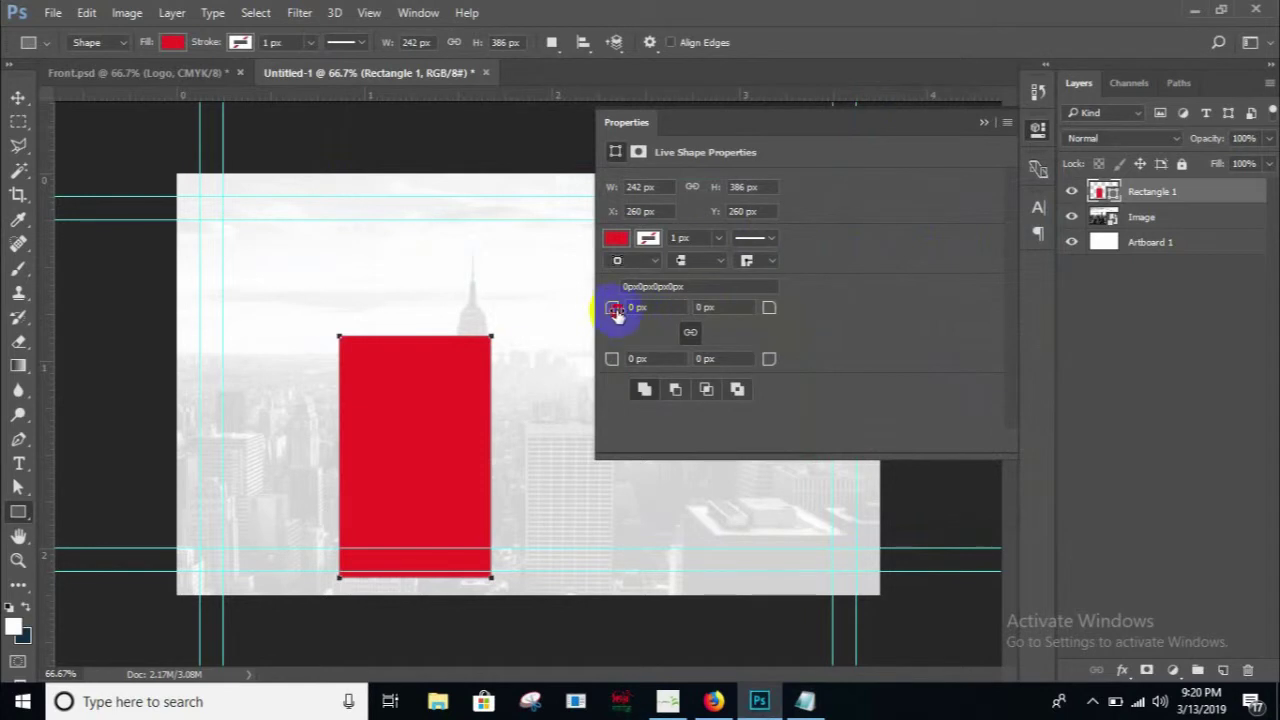
{"action": "left_click_drag", "start_coordinate": [616, 312], "coordinate": [628, 312]}
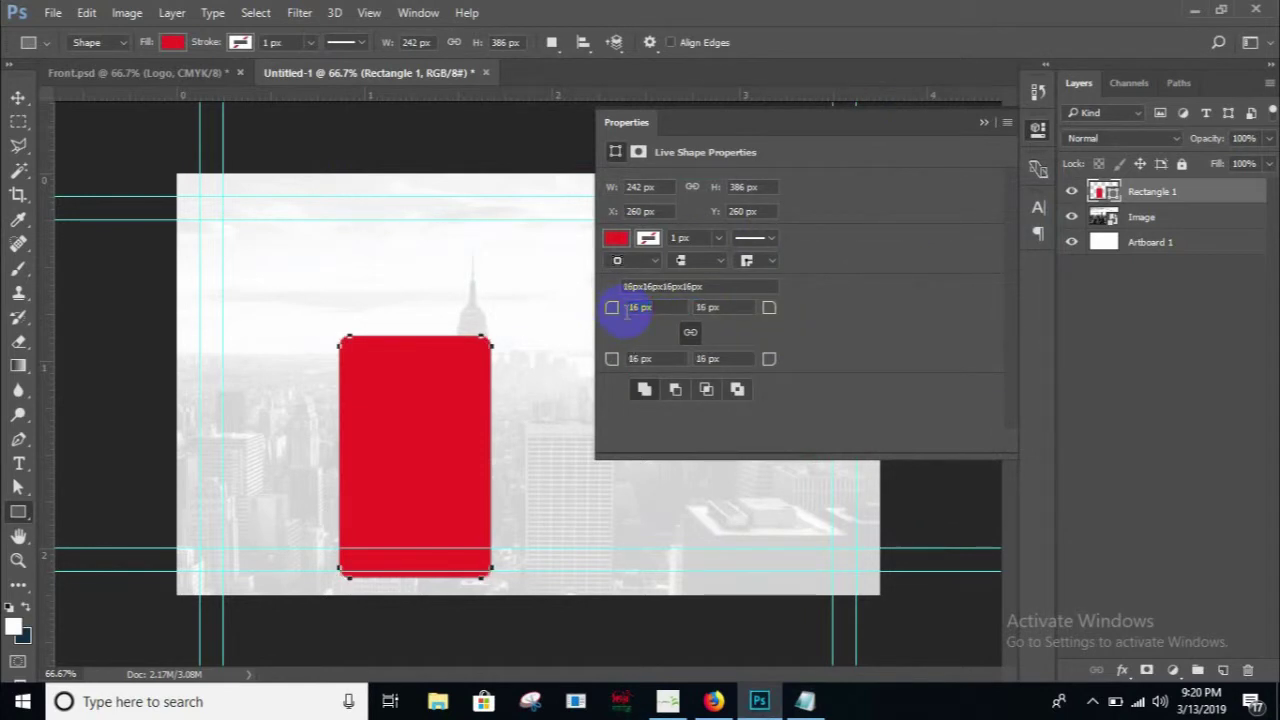
{"action": "left_click", "coordinate": [980, 121]}
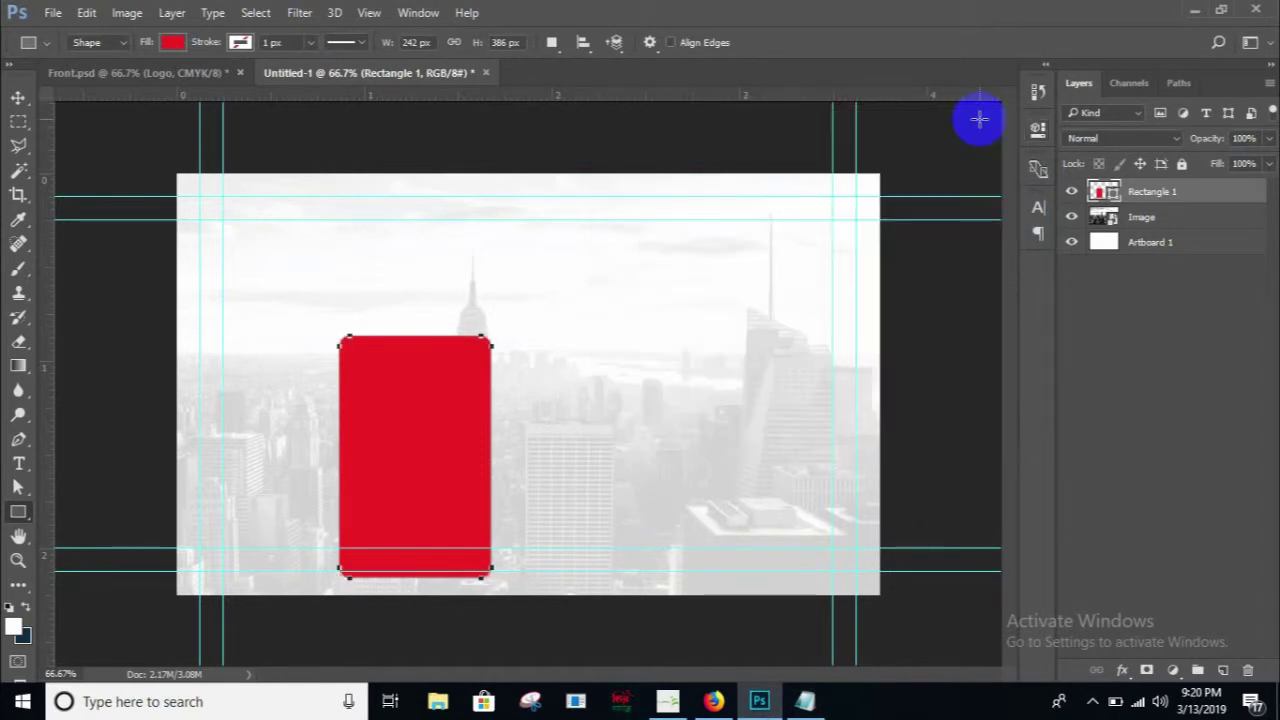
- Move the red bar flush against the card's left edge, comparing with Front.psd
{"action": "left_click", "coordinate": [18, 98]}
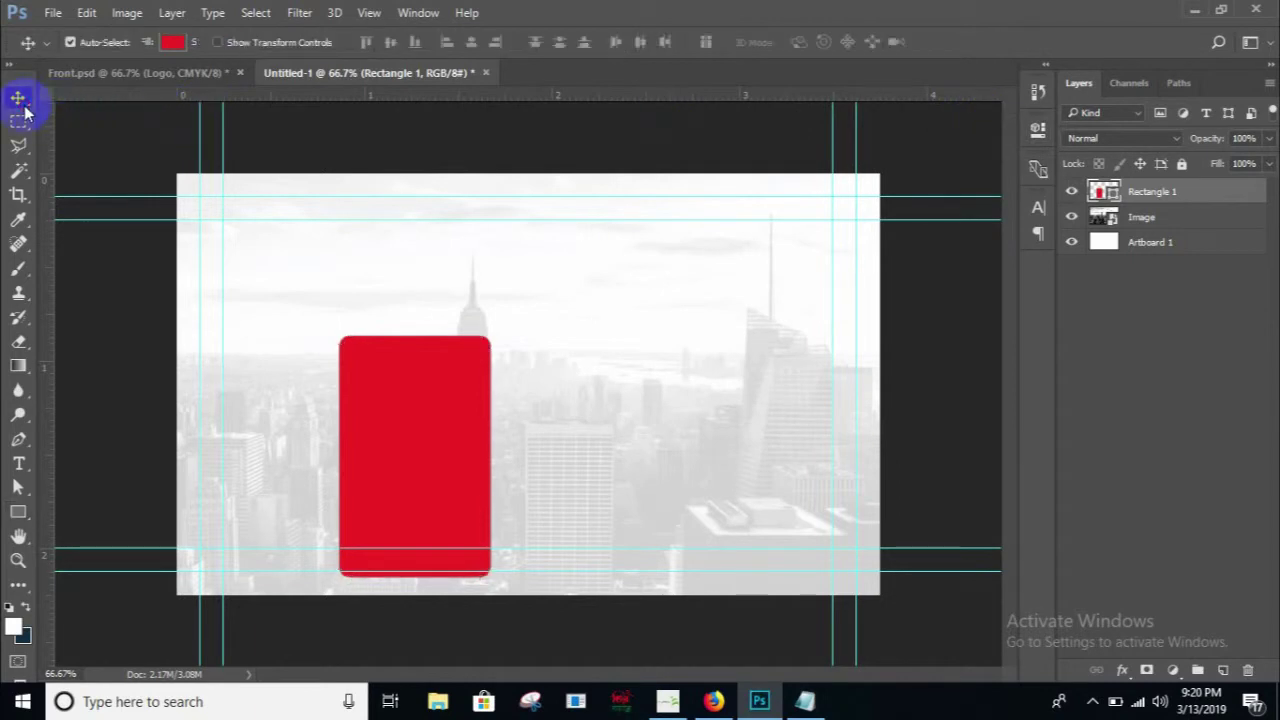
{"action": "mouse_move", "coordinate": [428, 377]}
{"action": "left_mouse_down"}
{"action": "mouse_move", "coordinate": [308, 372]}
{"action": "mouse_move", "coordinate": [196, 300]}
{"action": "mouse_move", "coordinate": [243, 318]}
{"action": "left_mouse_up"}
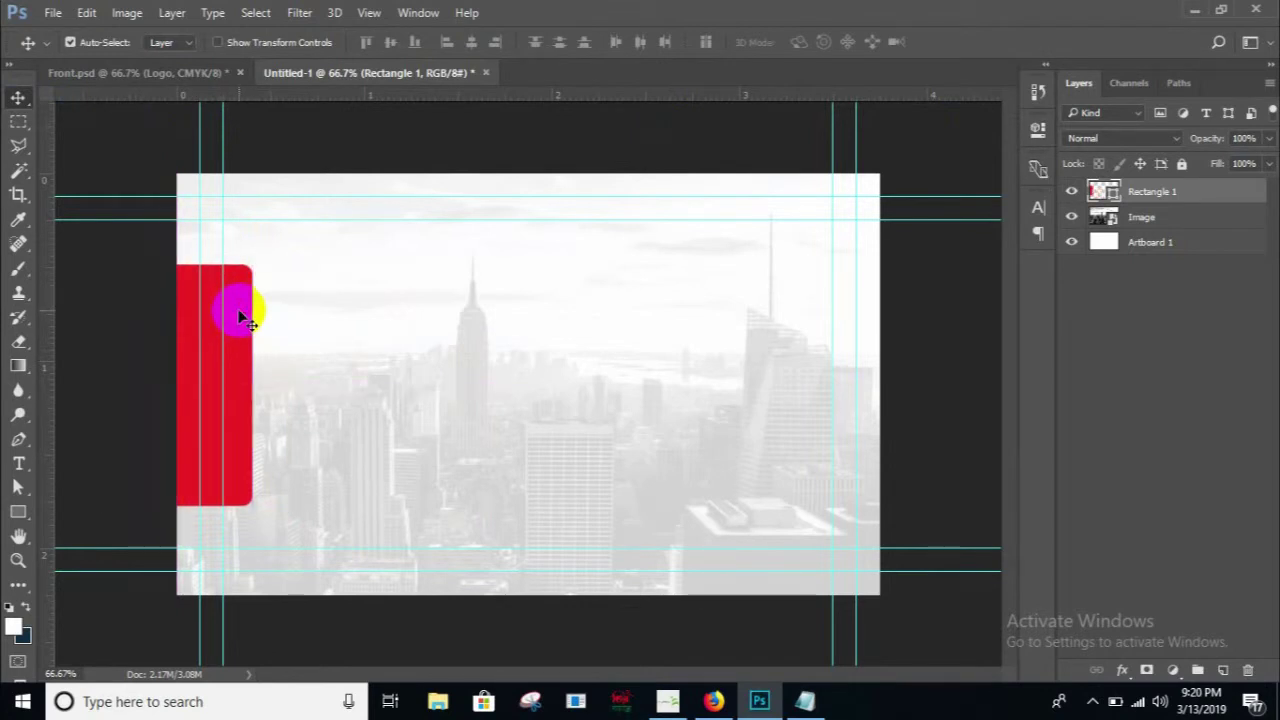
{"action": "left_click", "coordinate": [183, 72]}
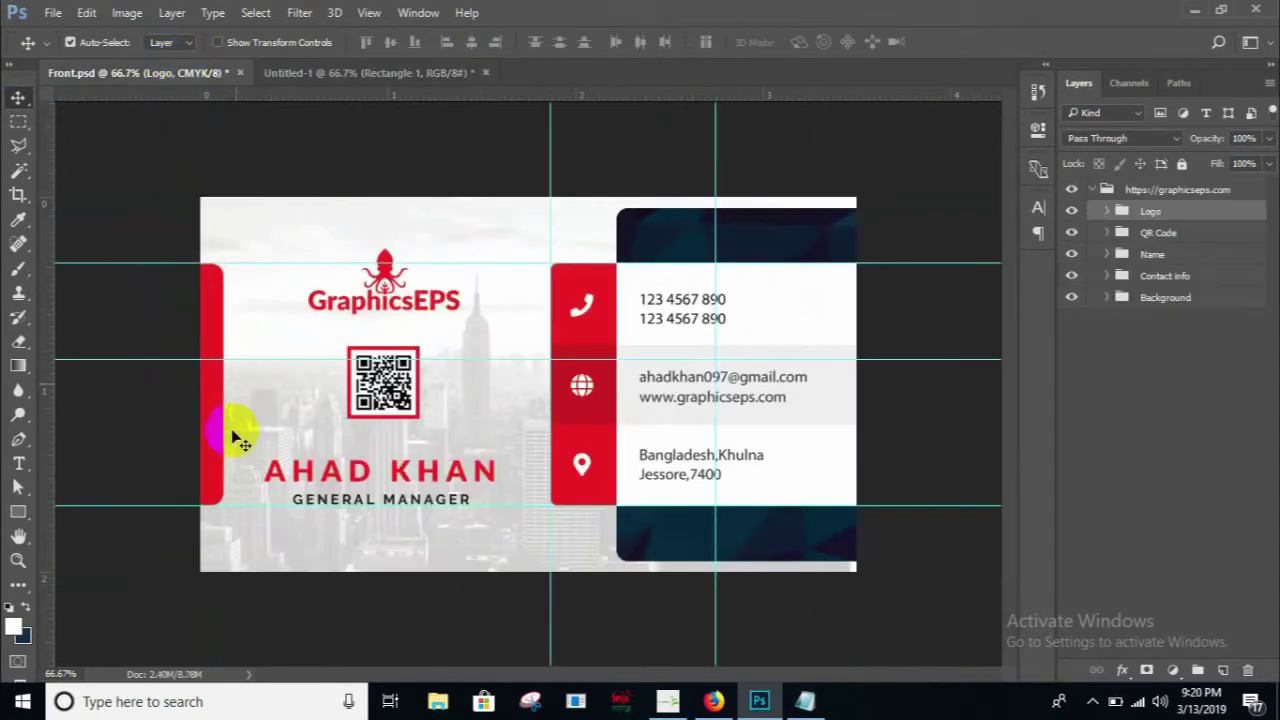
{"action": "left_click", "coordinate": [343, 76]}
{"action": "left_click_drag", "start_coordinate": [250, 288], "coordinate": [201, 293]}
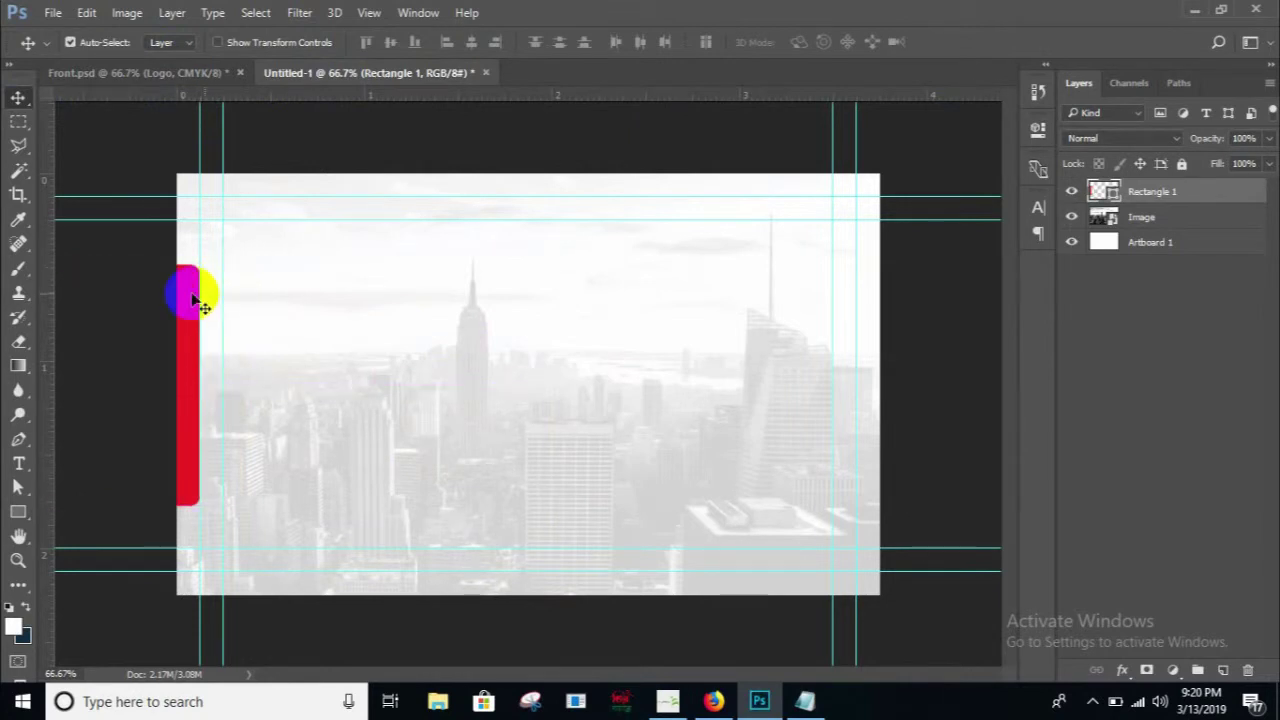
- Add horizontal guides at the red bar's top and bottom, then copy 509 px from the notes
{"action": "left_click_drag", "start_coordinate": [387, 96], "coordinate": [382, 265]}
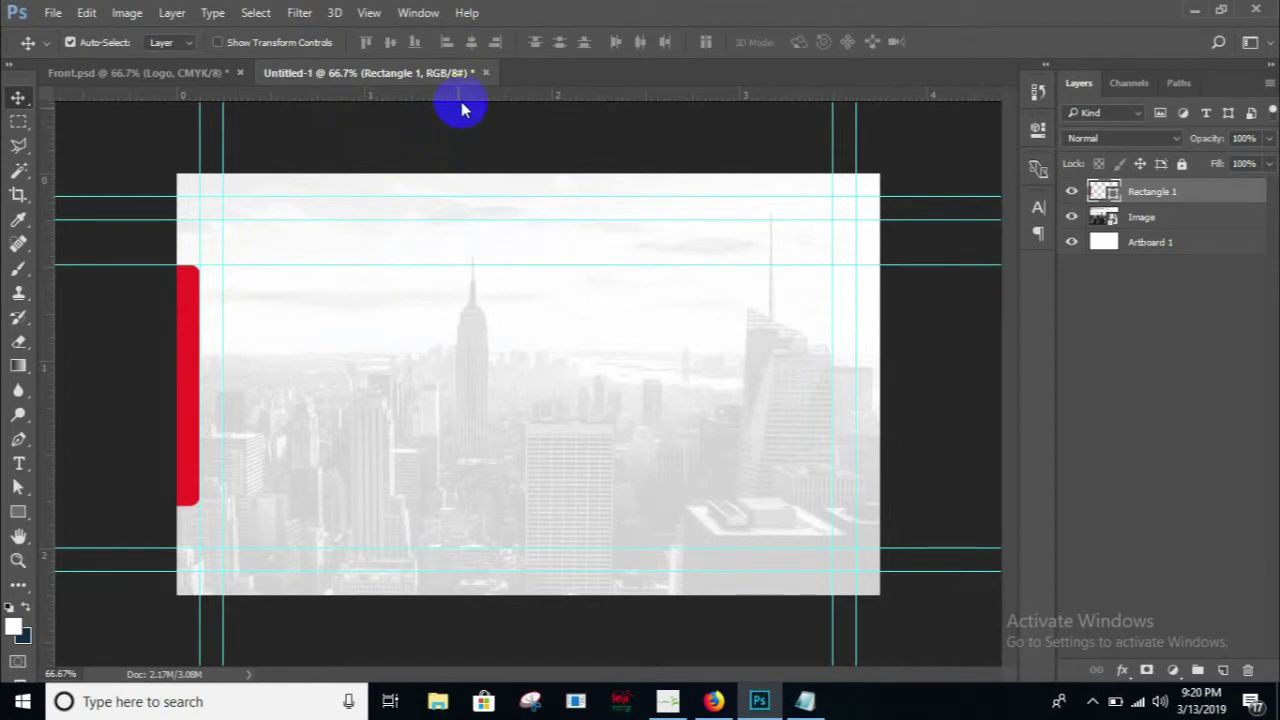
{"action": "left_click_drag", "start_coordinate": [465, 95], "coordinate": [458, 510]}
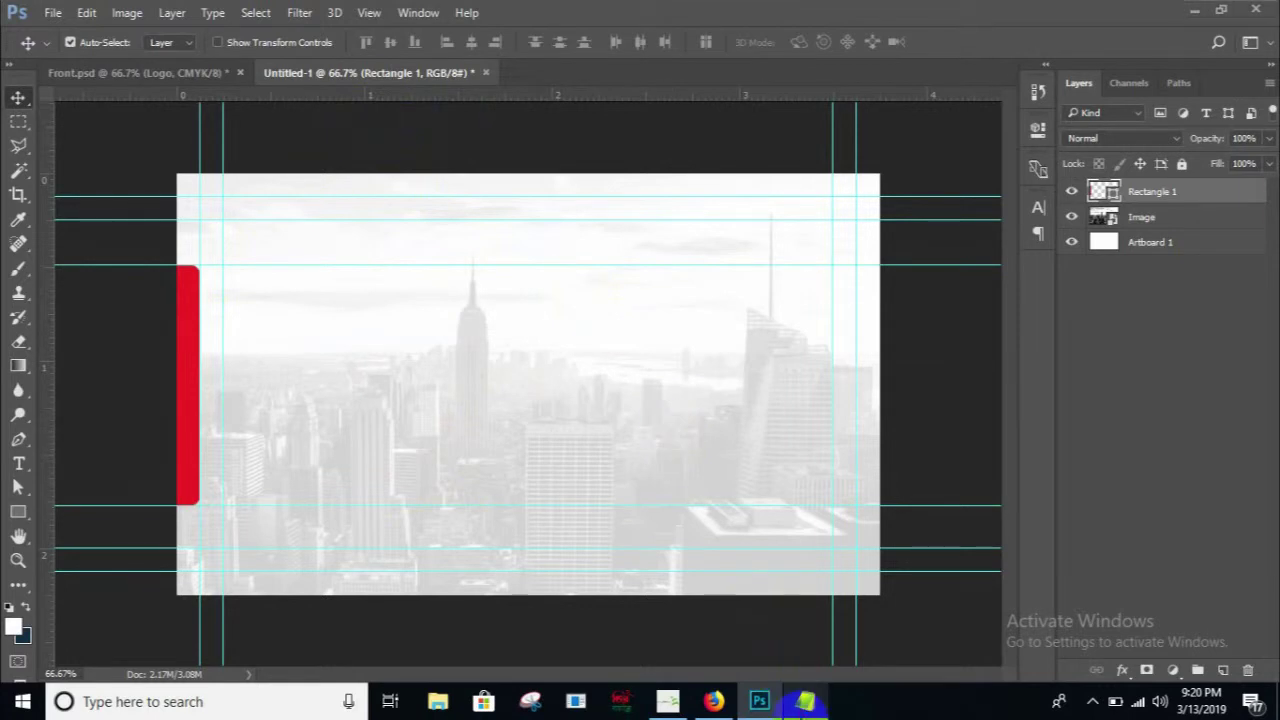
{"action": "left_click", "coordinate": [805, 701]}
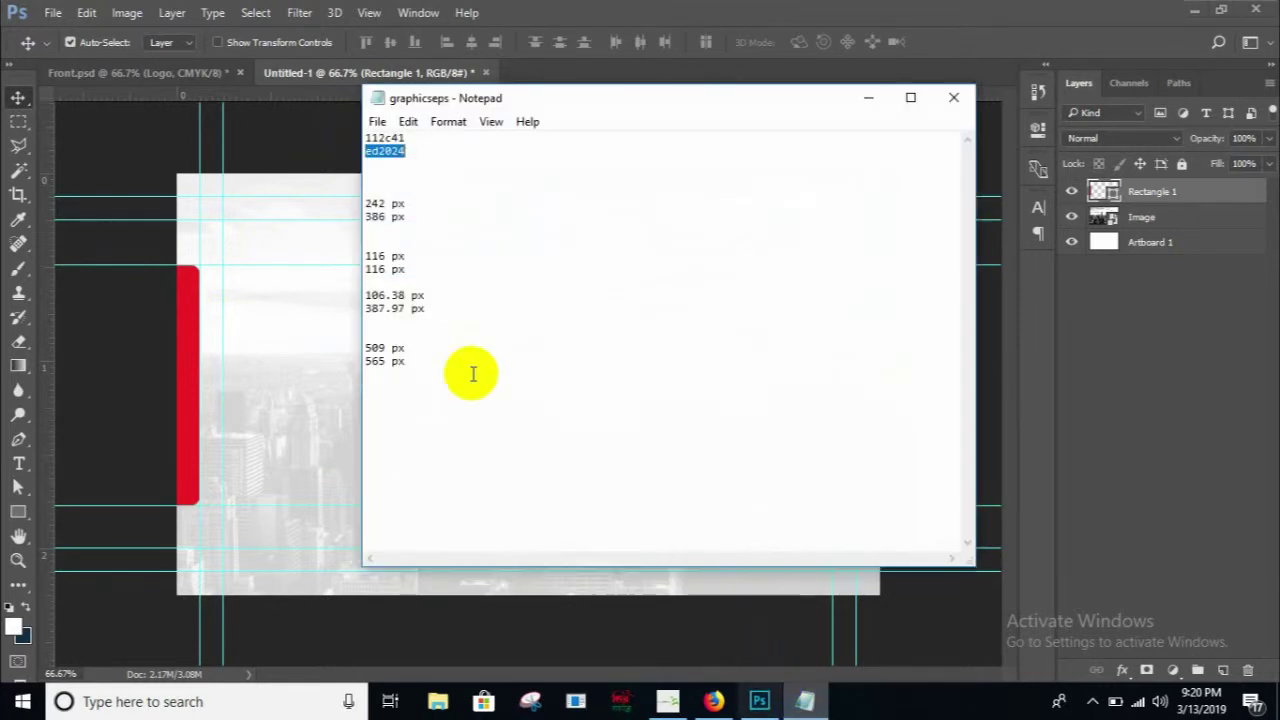
{"action": "left_click", "coordinate": [416, 255]}
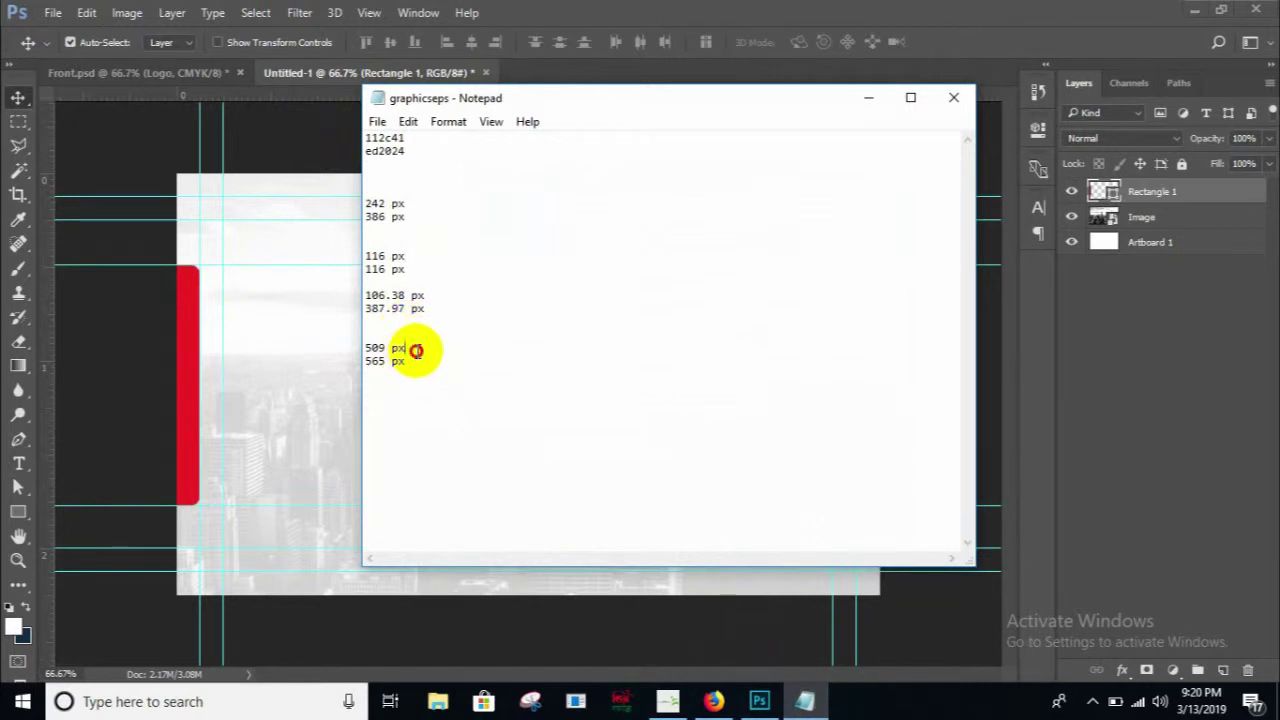
{"action": "left_click_drag", "start_coordinate": [416, 350], "coordinate": [343, 350]}
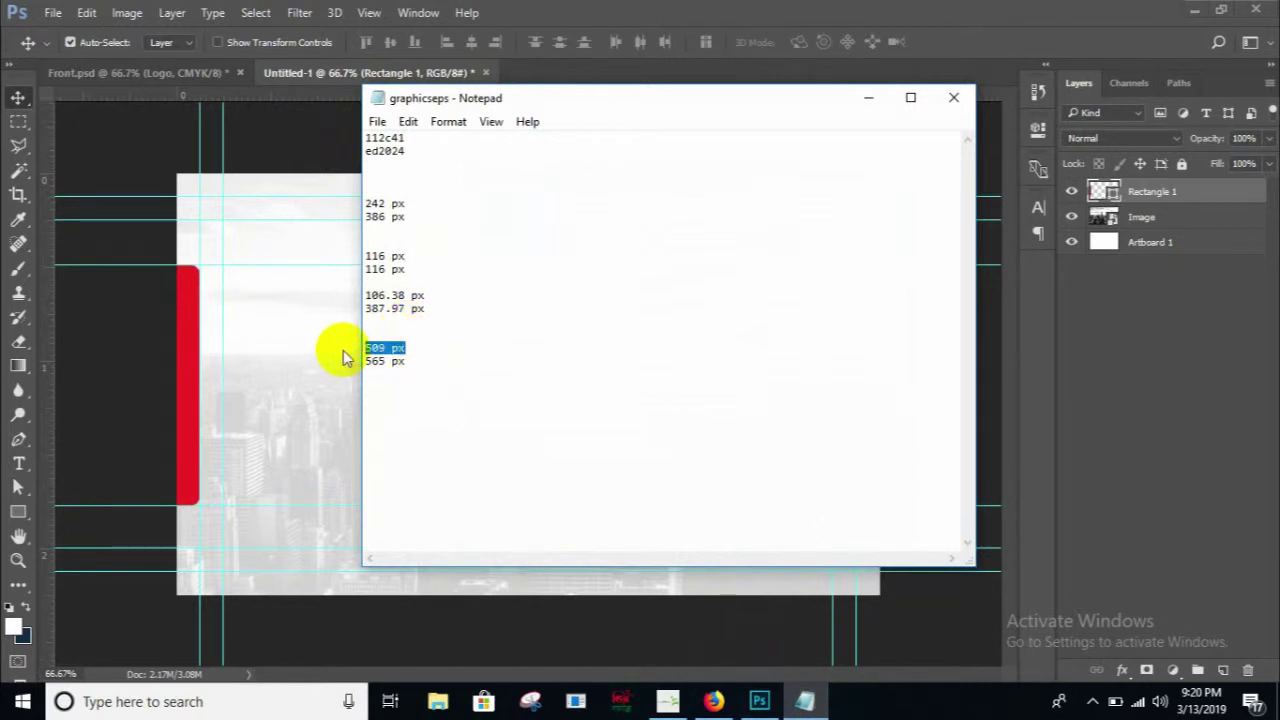
- Create a 509 × 565 px rectangle using sizes from the notes
{"action": "left_click", "coordinate": [20, 510]}
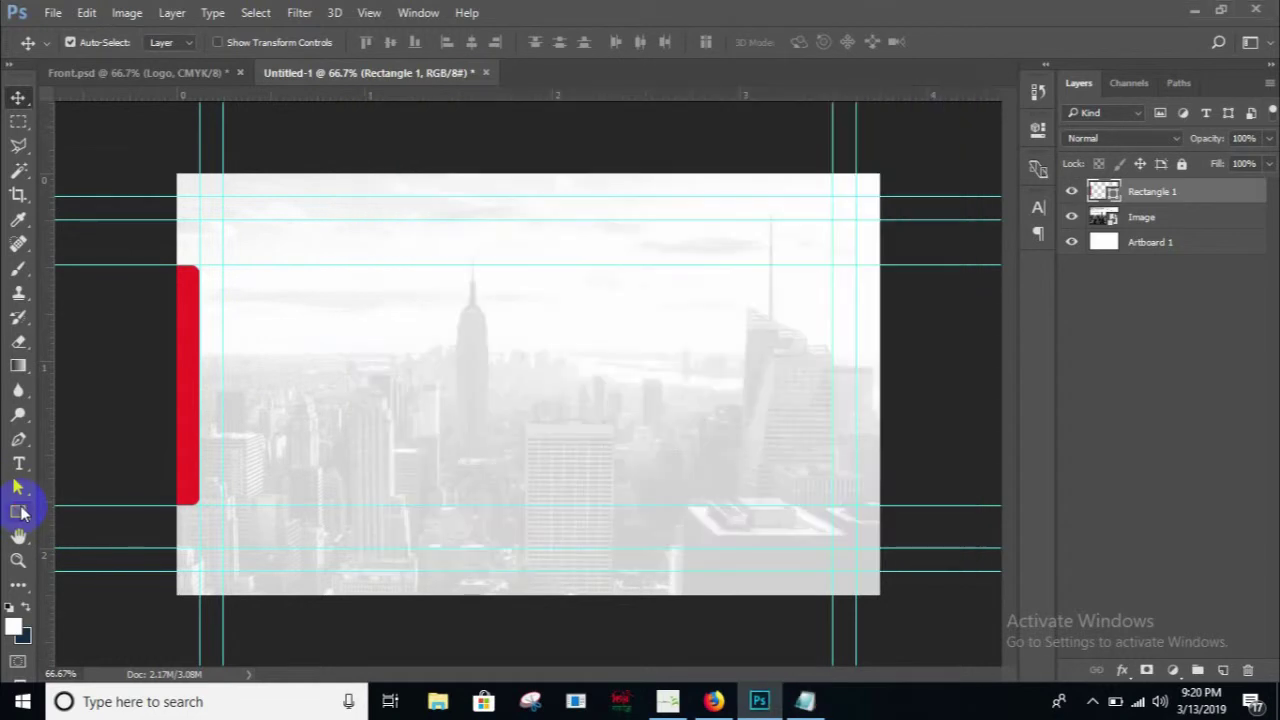
{"action": "left_click", "coordinate": [520, 350]}
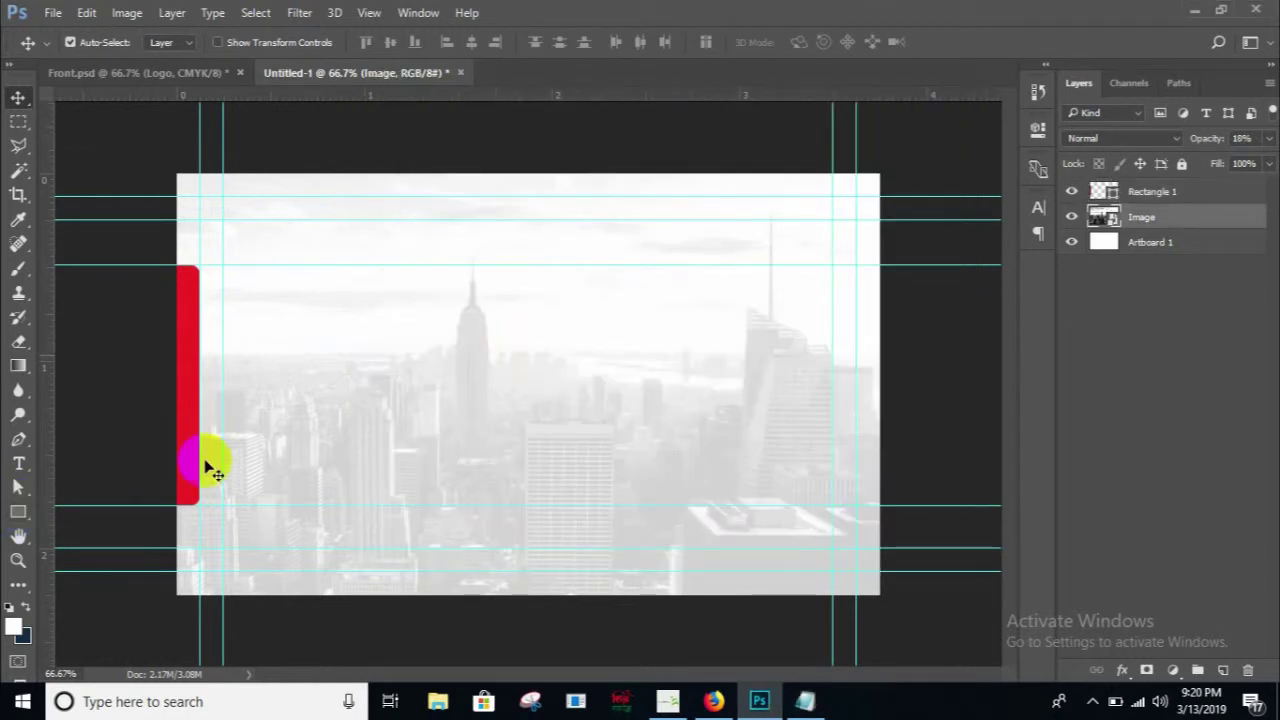
{"action": "left_click", "coordinate": [20, 512]}
{"action": "left_click", "coordinate": [503, 399]}
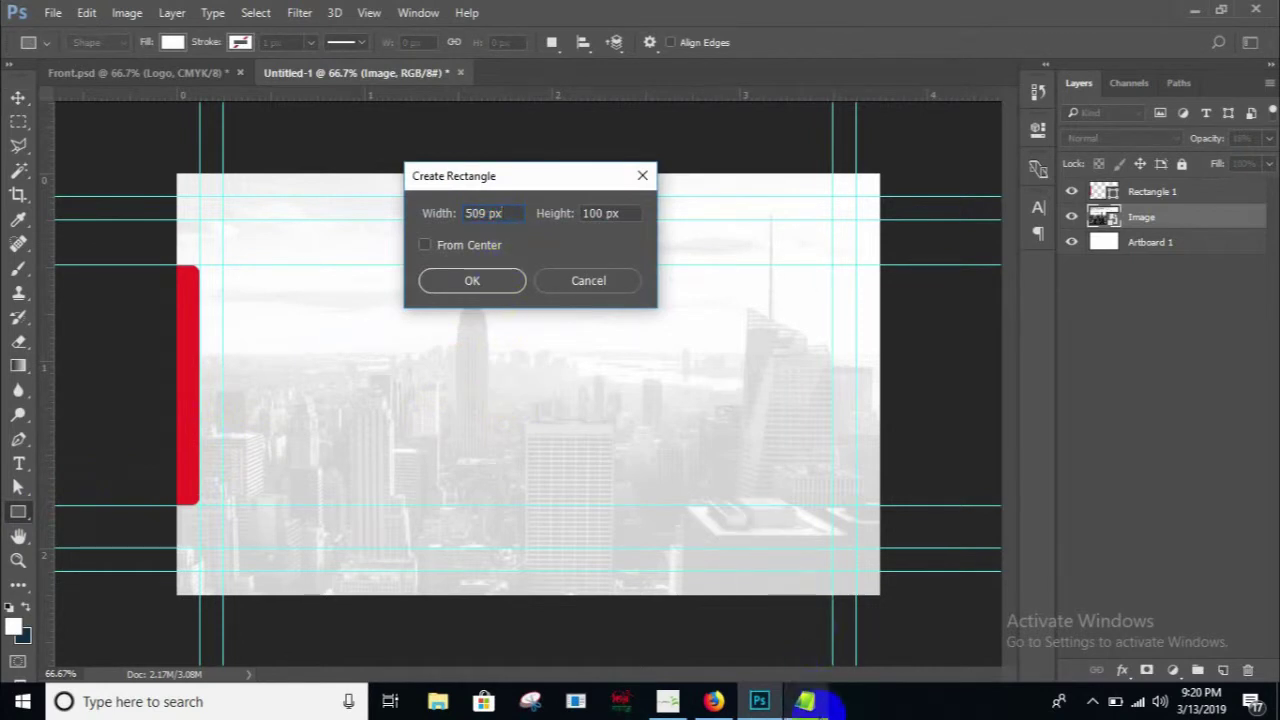
{"action": "left_click", "coordinate": [806, 701]}
{"action": "left_click_drag", "start_coordinate": [406, 361], "coordinate": [347, 365]}
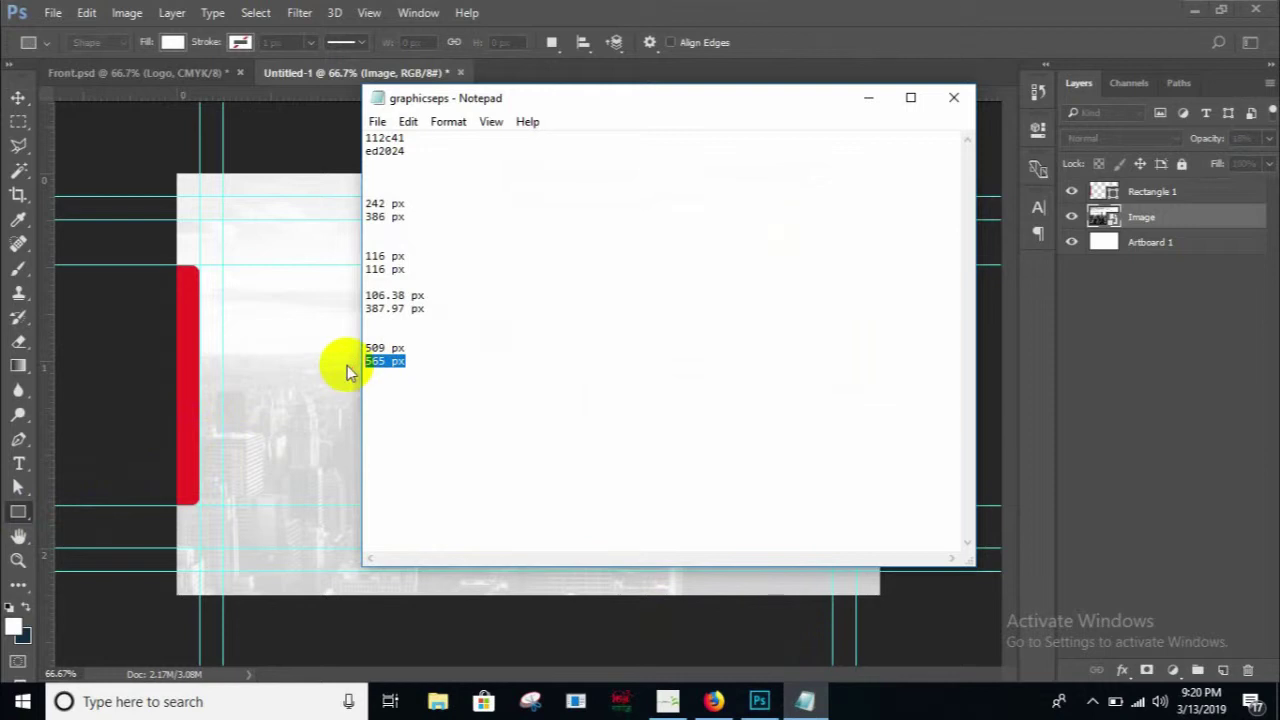
{"action": "left_click", "coordinate": [314, 343]}
{"action": "left_click_drag", "start_coordinate": [632, 212], "coordinate": [585, 212]}
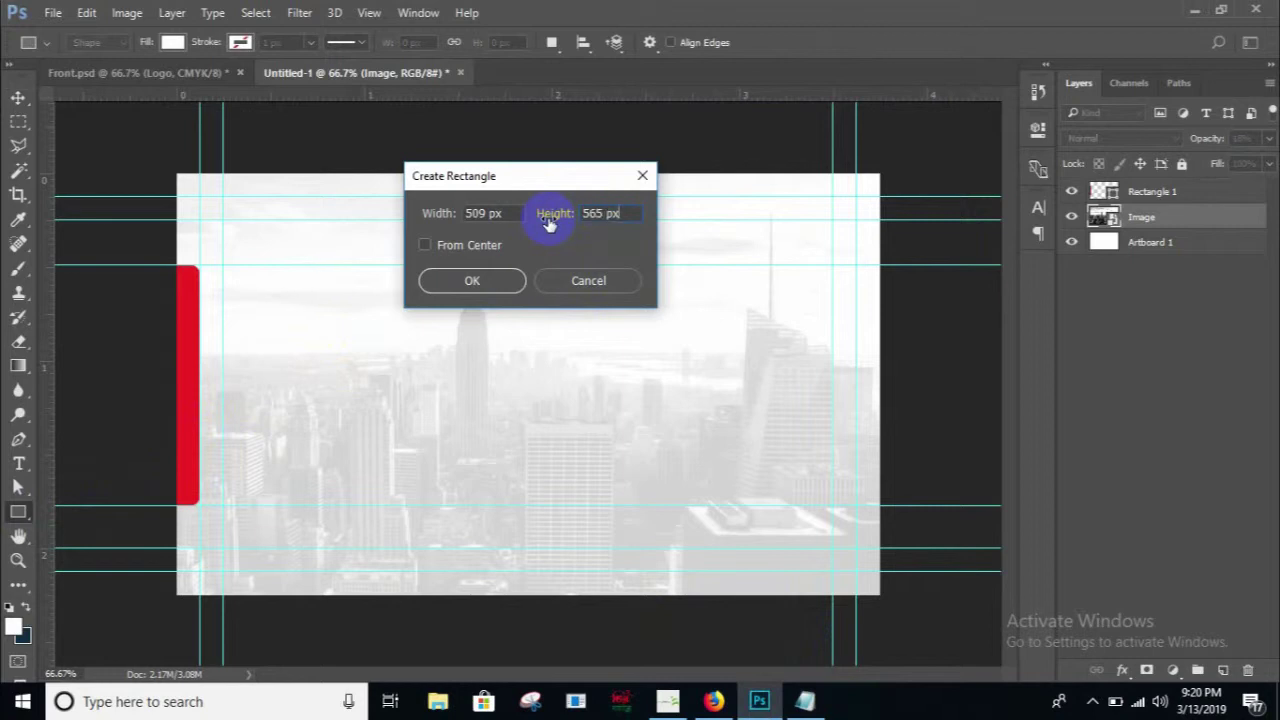
{"action": "left_click", "coordinate": [500, 282]}
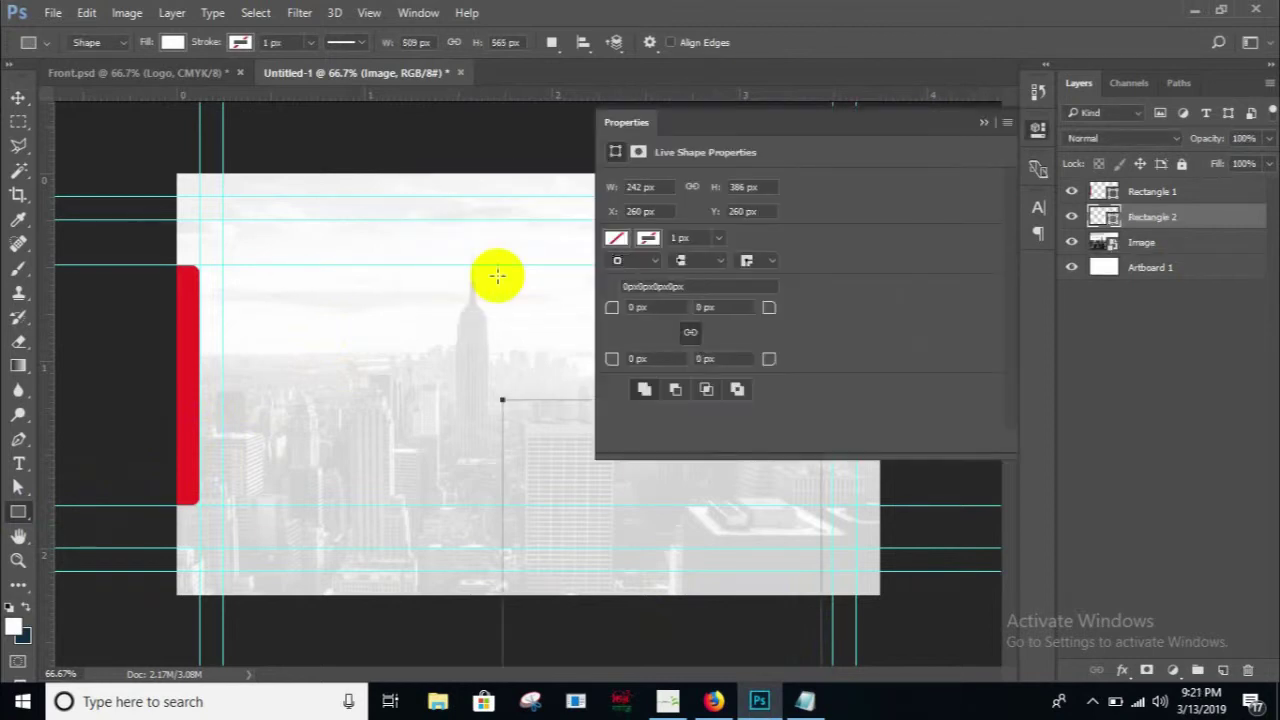
- Fill the rectangle with dark navy #112c41 and give it 26 px rounded corners
{"action": "left_click", "coordinate": [806, 702]}
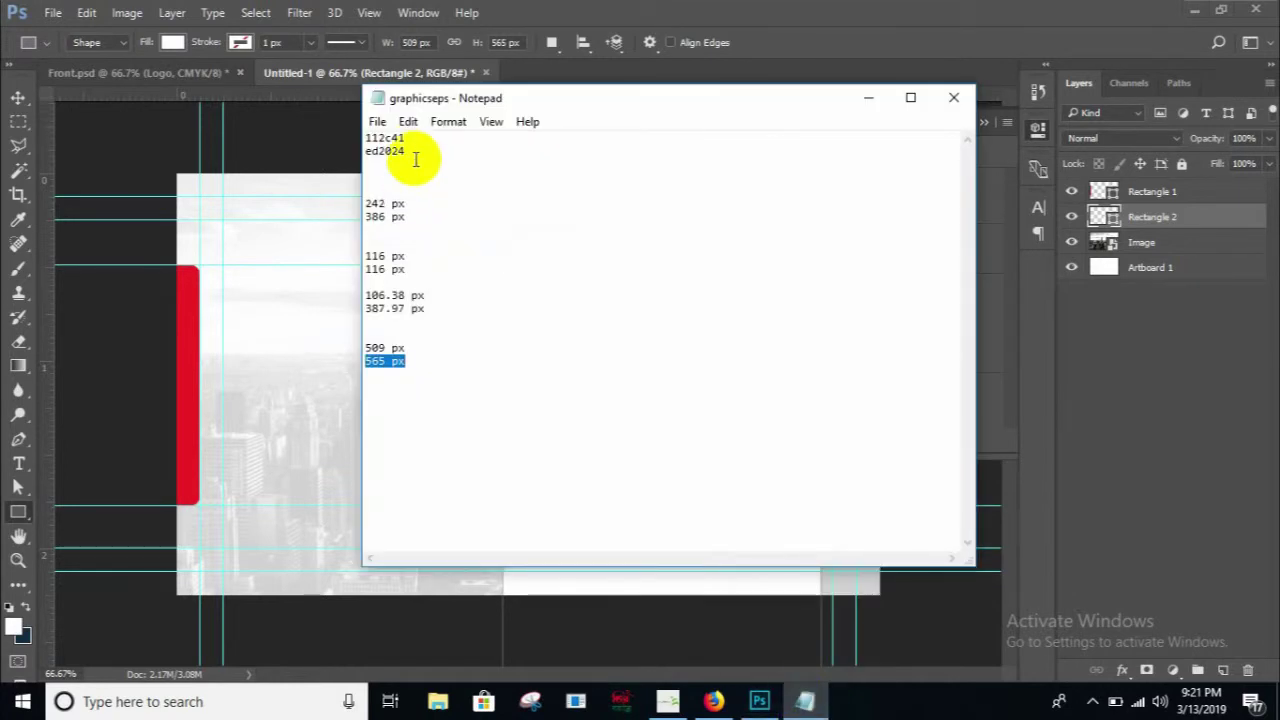
{"action": "left_click_drag", "start_coordinate": [406, 137], "coordinate": [338, 136]}
{"action": "key", "text": "ctrl+c"}
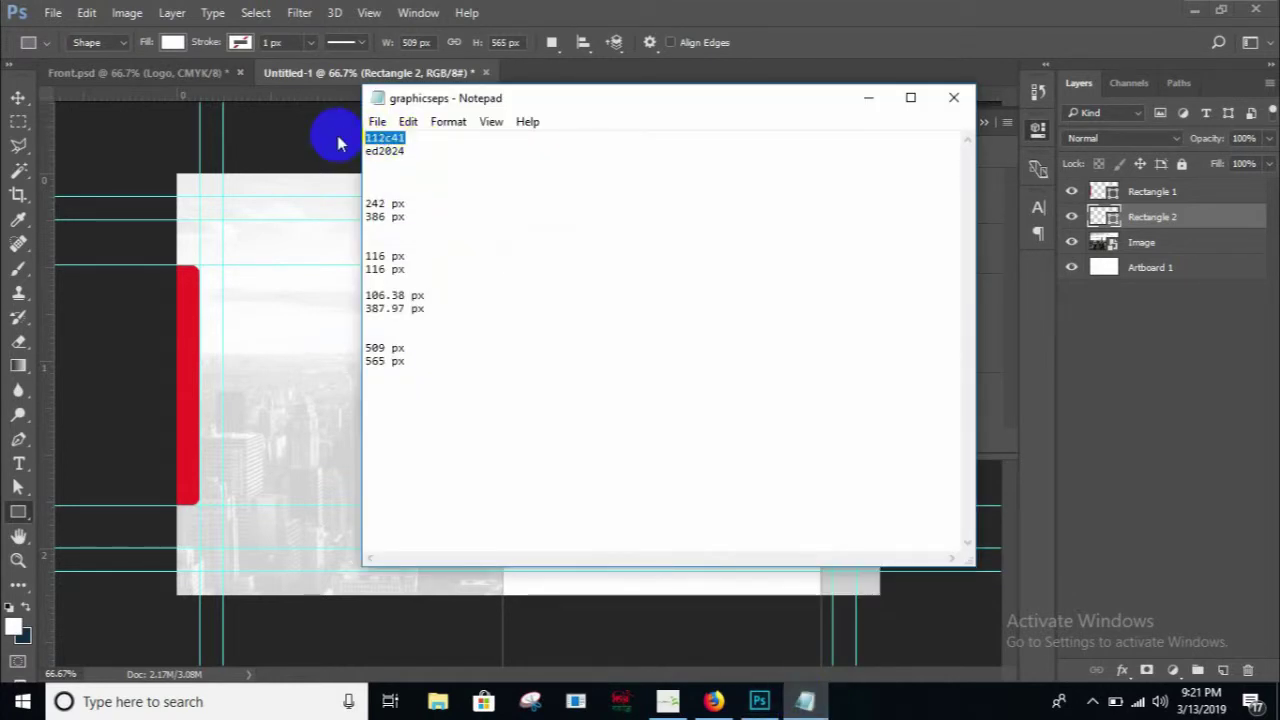
{"action": "left_click", "coordinate": [869, 98]}
{"action": "left_click", "coordinate": [616, 238]}
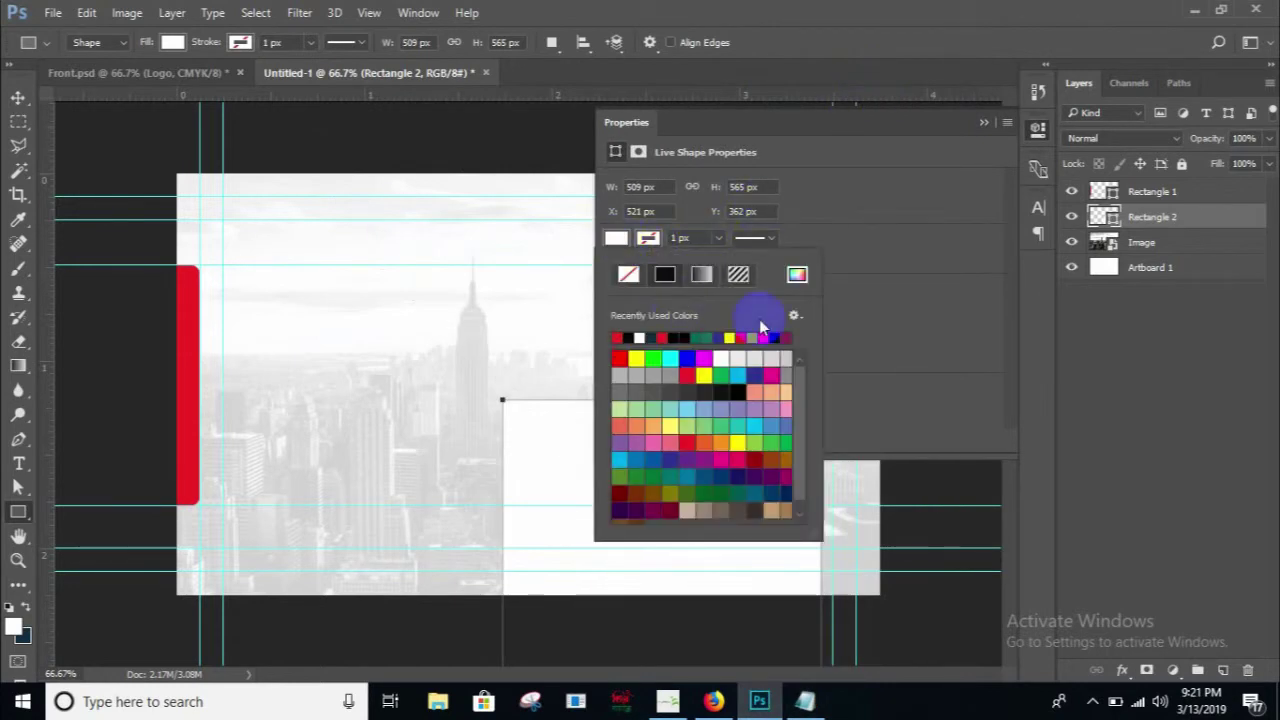
{"action": "left_click", "coordinate": [797, 277]}
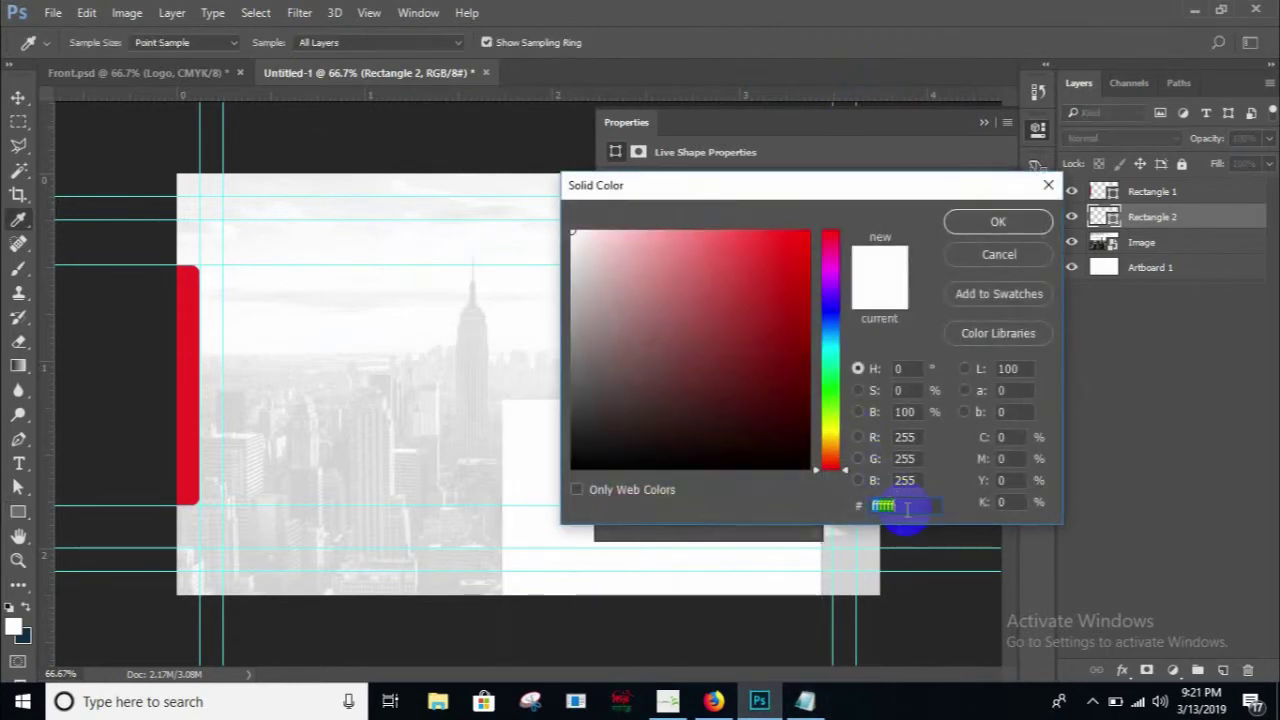
{"action": "key", "text": "ctrl+v"}
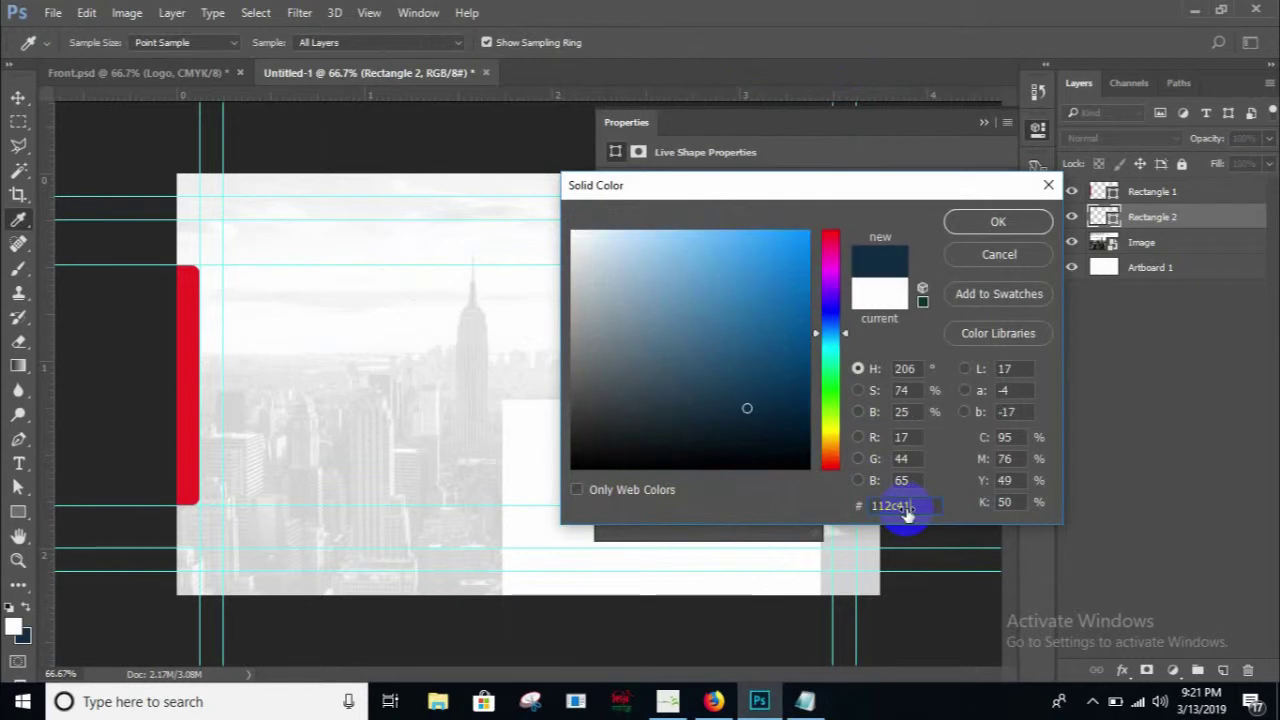
{"action": "left_click", "coordinate": [992, 224]}
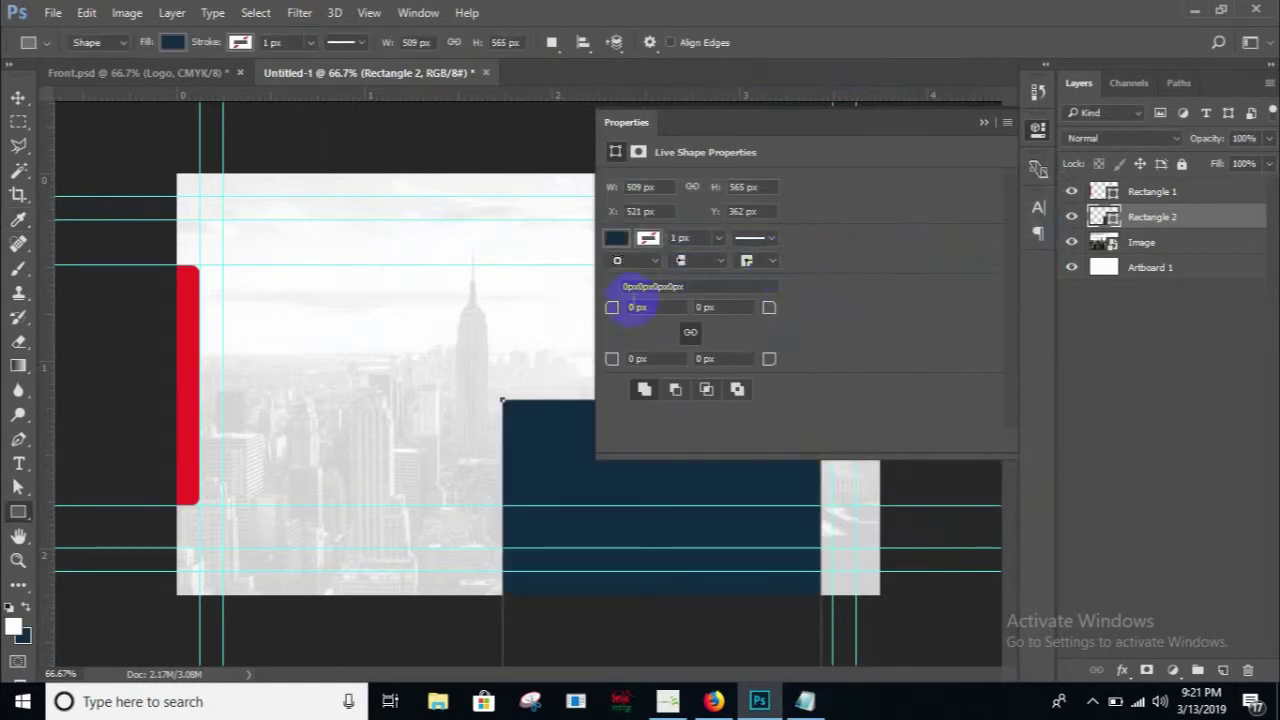
{"action": "left_click", "coordinate": [633, 310]}
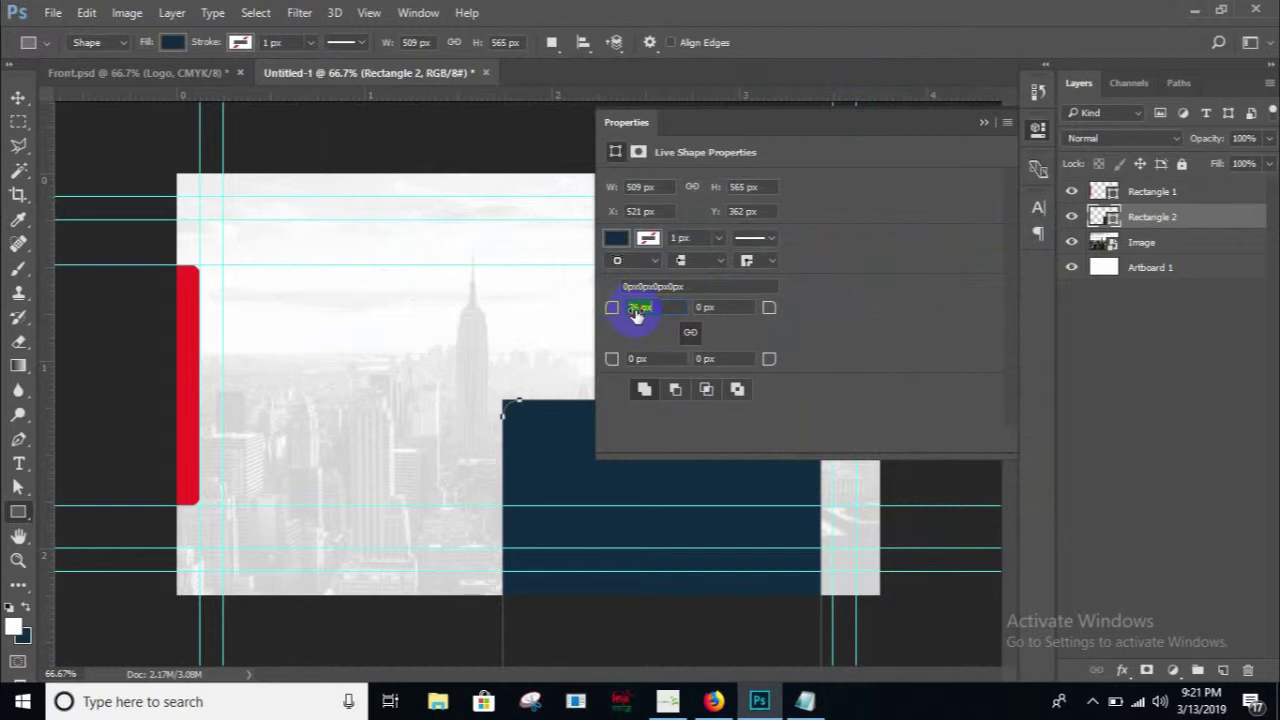
{"action": "key", "text": "Return"}
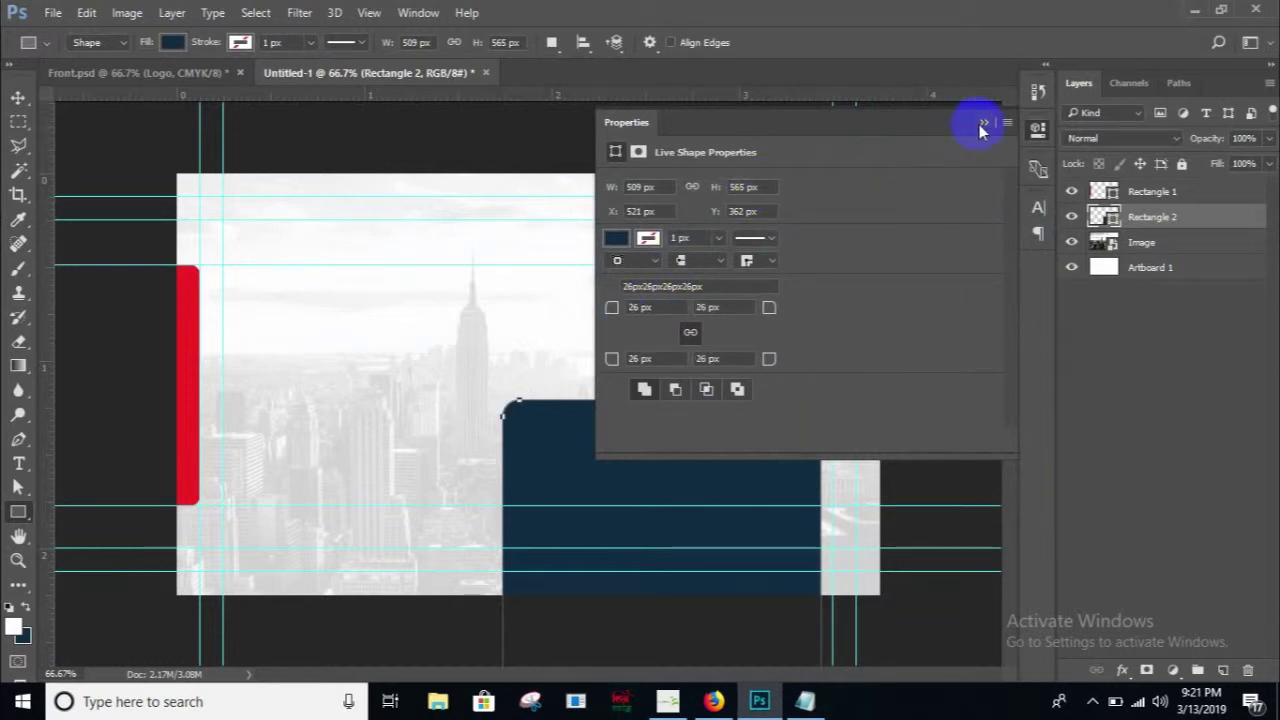
{"action": "left_click", "coordinate": [981, 123]}
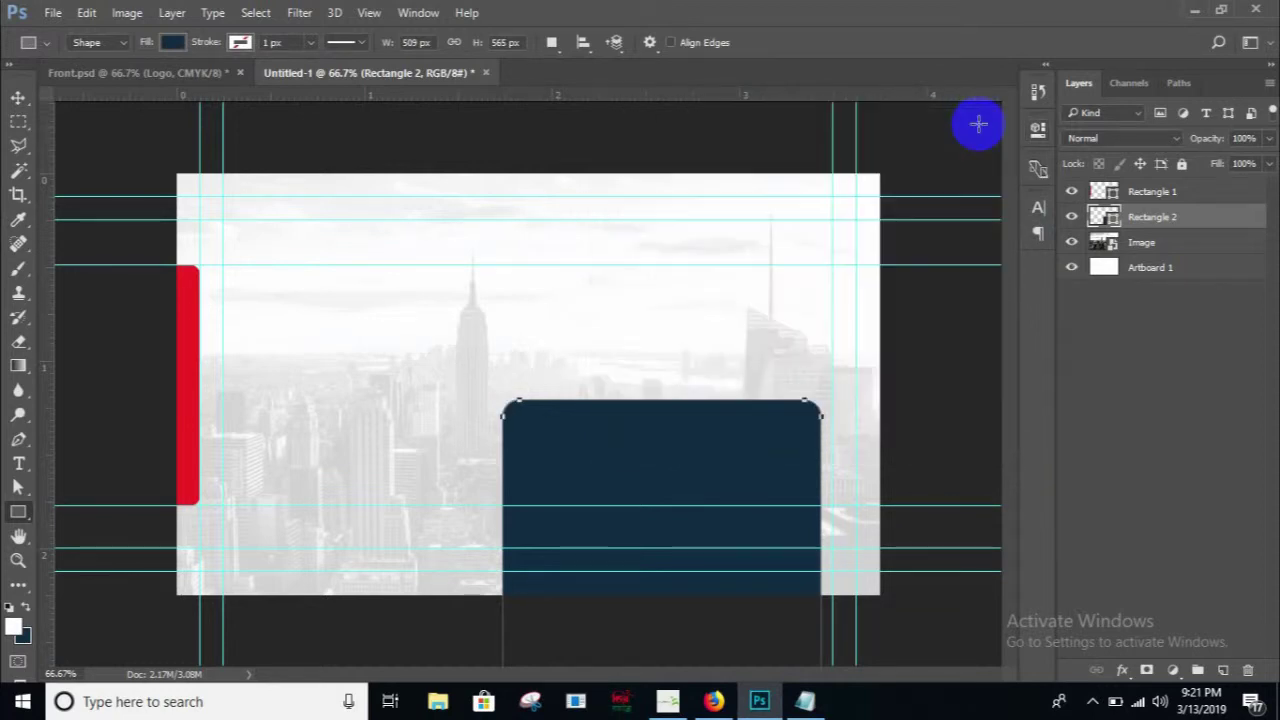
- Move Rectangle 2 to the top-right guides, then nudge it past the right edge like Front.psd
{"action": "left_click", "coordinate": [18, 98]}
{"action": "left_click_drag", "start_coordinate": [651, 434], "coordinate": [734, 248]}
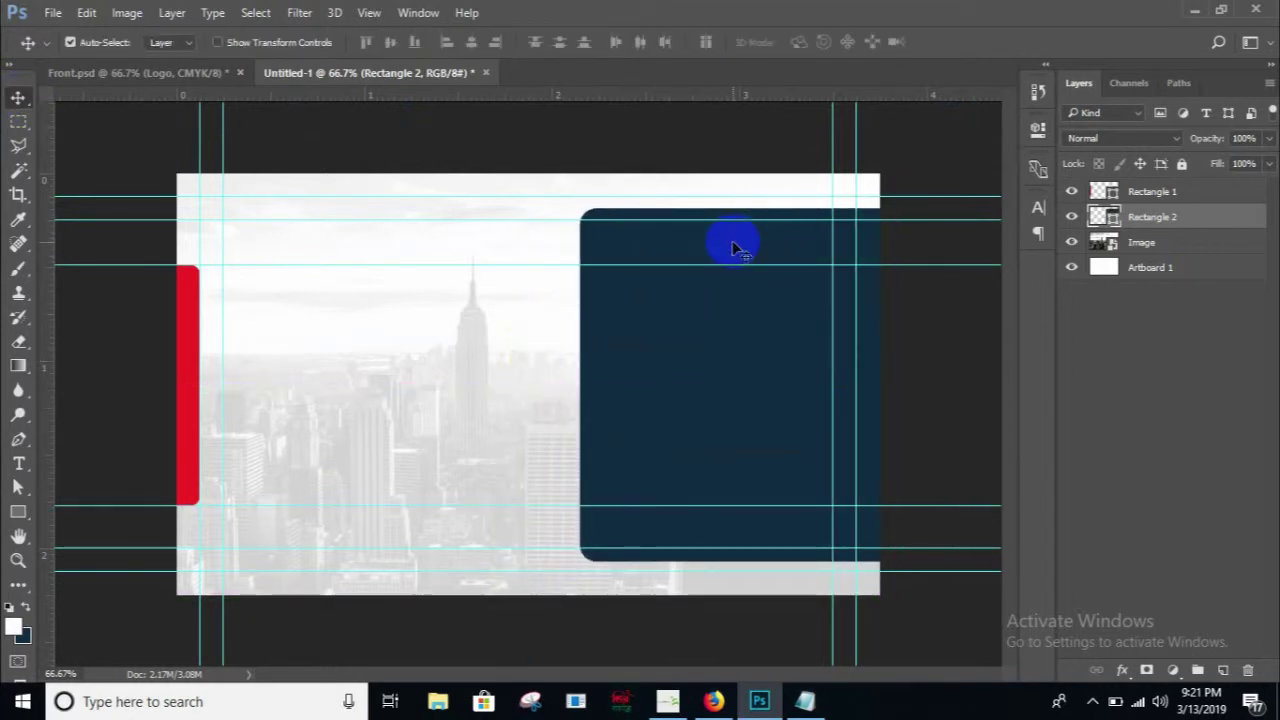
{"action": "left_click", "coordinate": [200, 78]}
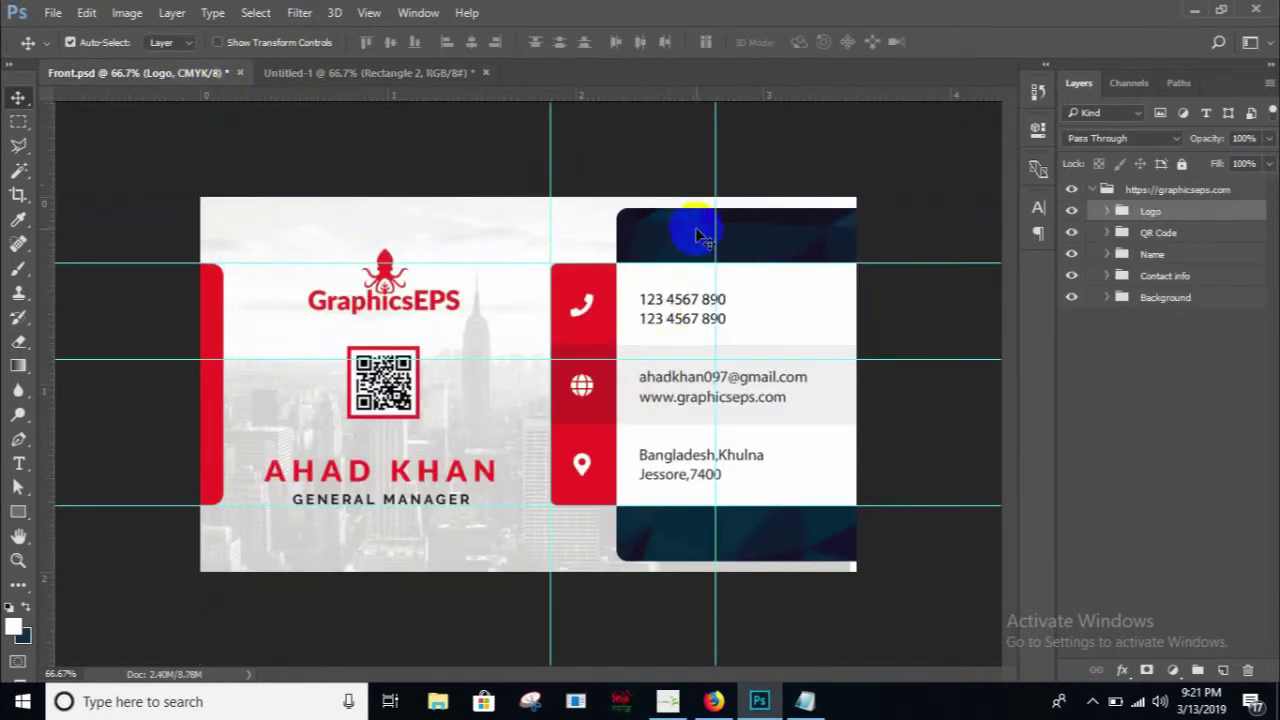
{"action": "left_click", "coordinate": [428, 76]}
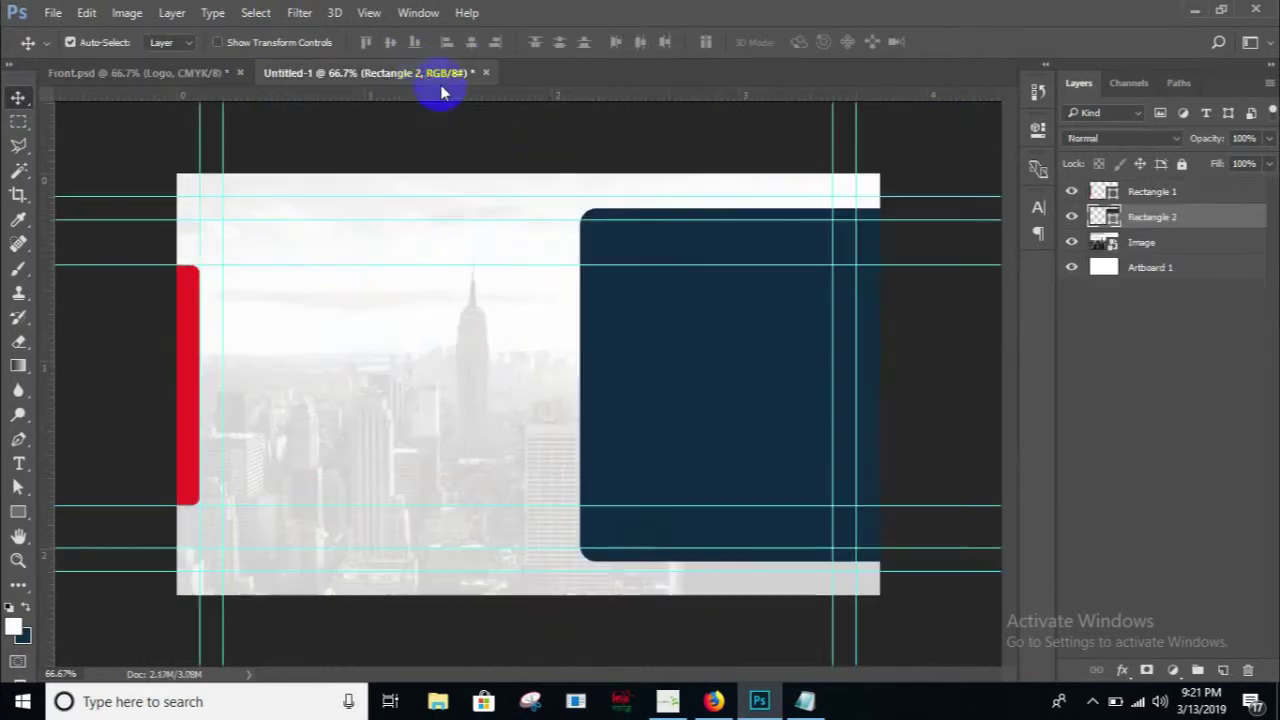
{"action": "left_click_drag", "start_coordinate": [715, 240], "coordinate": [757, 242]}
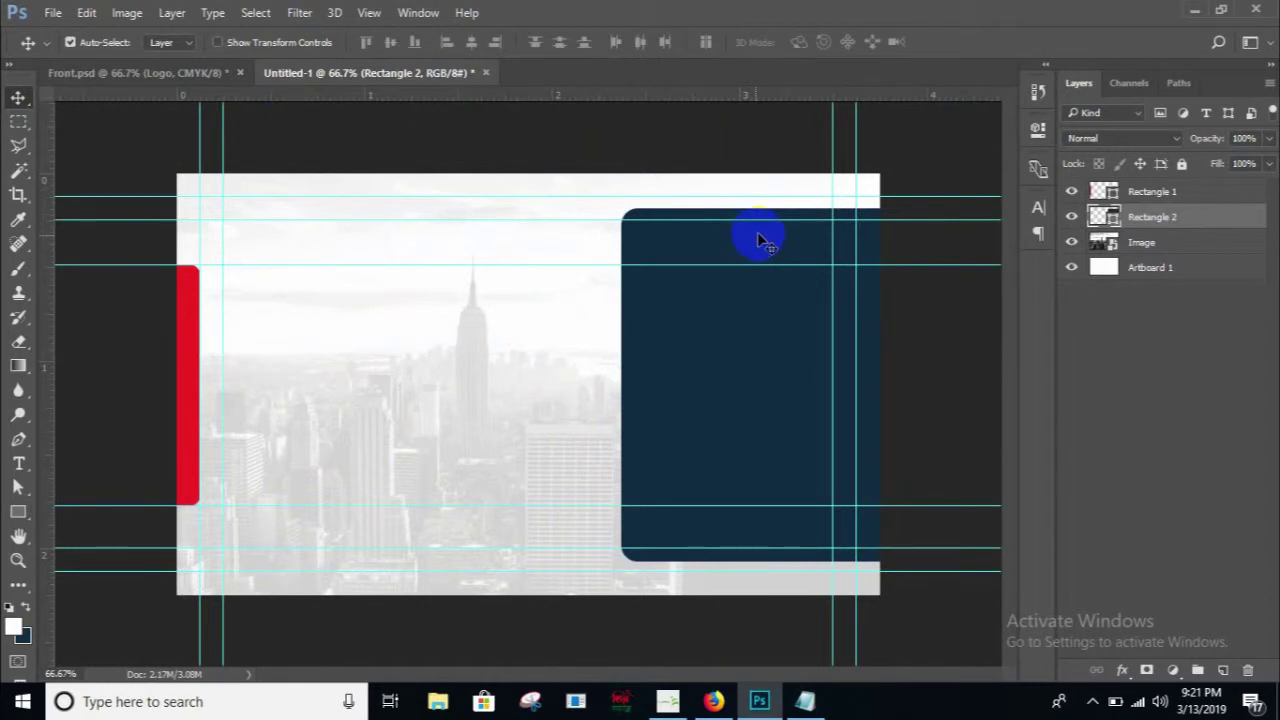
{"action": "left_click", "coordinate": [1155, 227]}
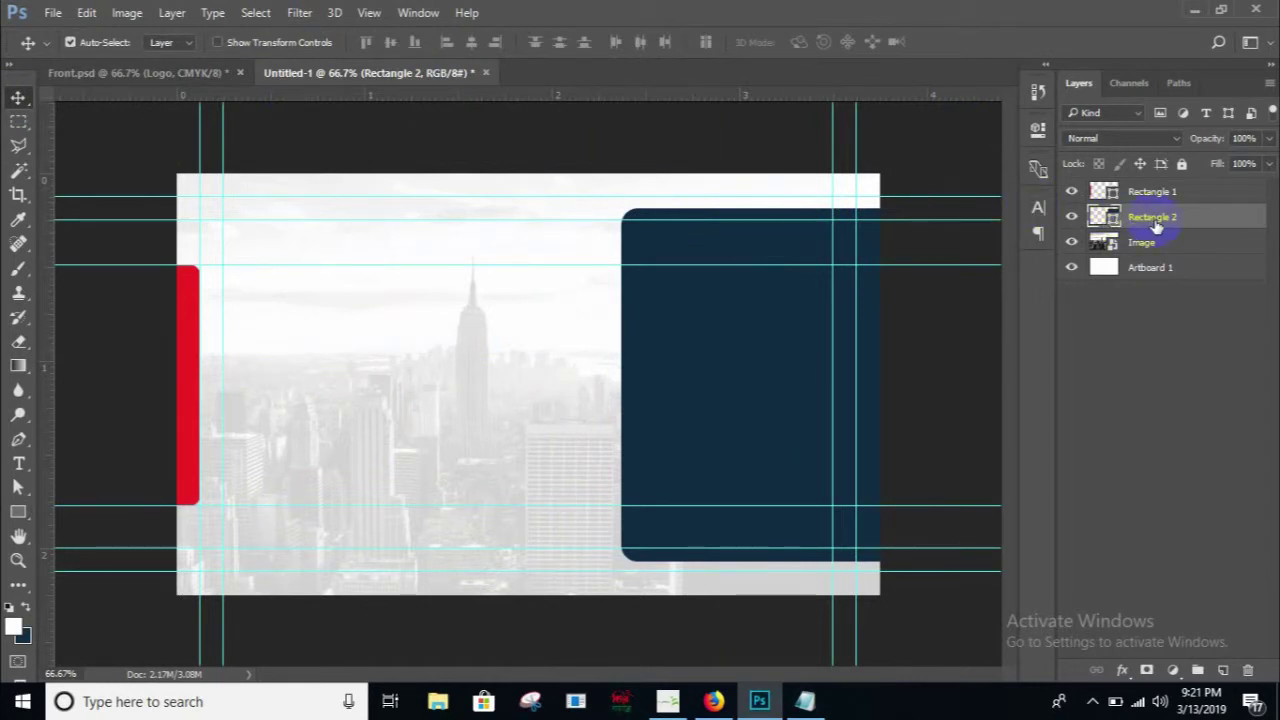
- Give Rectangle 2 a polygon Pattern Overlay in Multiply blend mode at 97% scale
{"action": "right_click", "coordinate": [1155, 227]}
{"action": "mouse_move", "coordinate": [838, 132]}
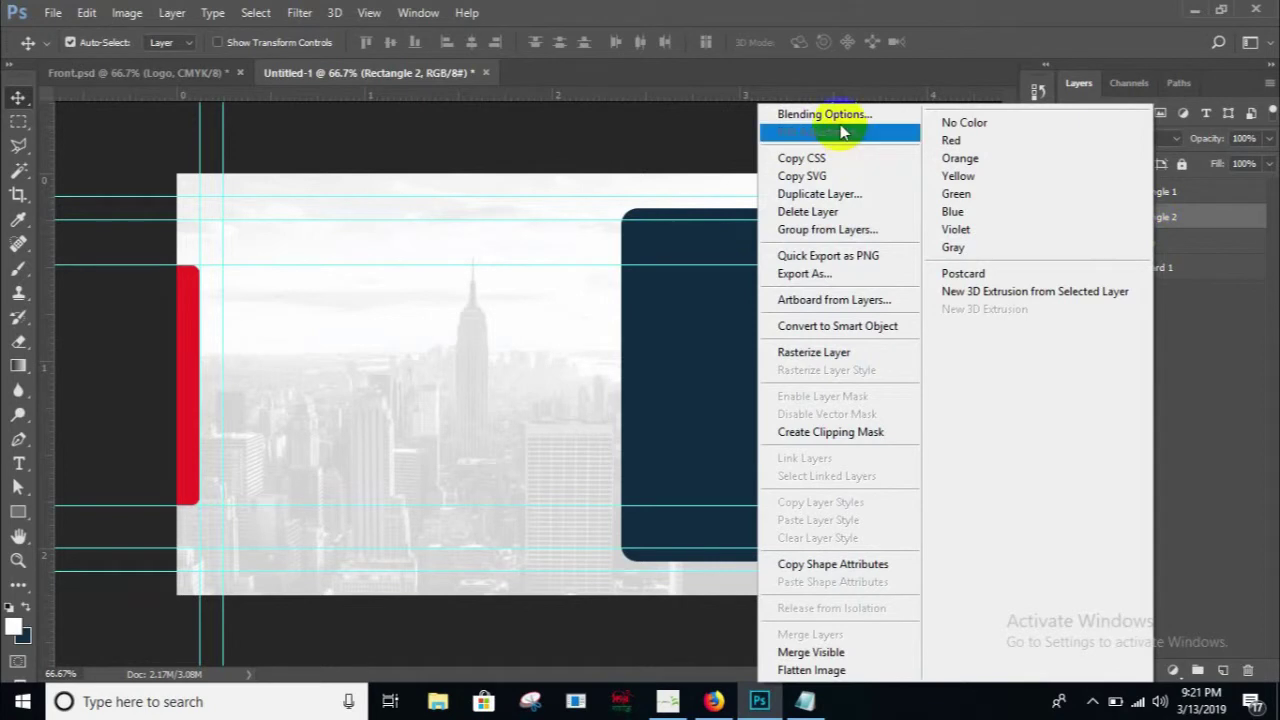
{"action": "left_click", "coordinate": [840, 118]}
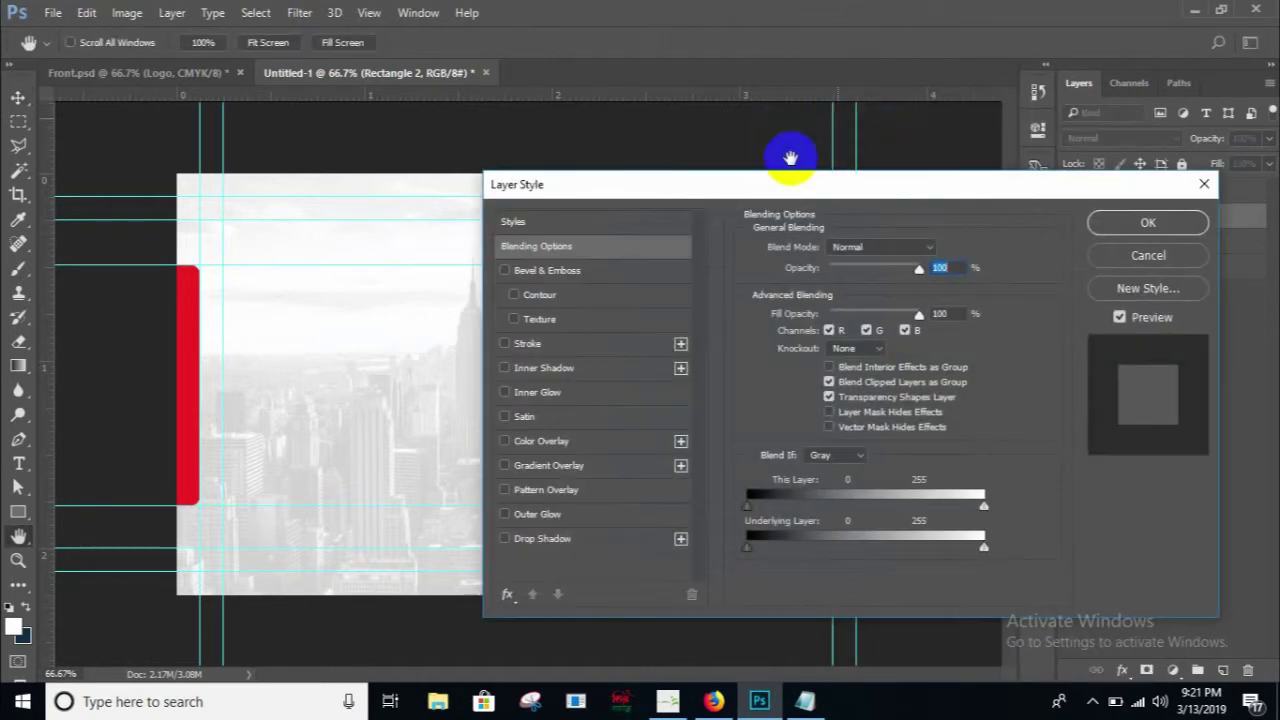
{"action": "left_click", "coordinate": [551, 491]}
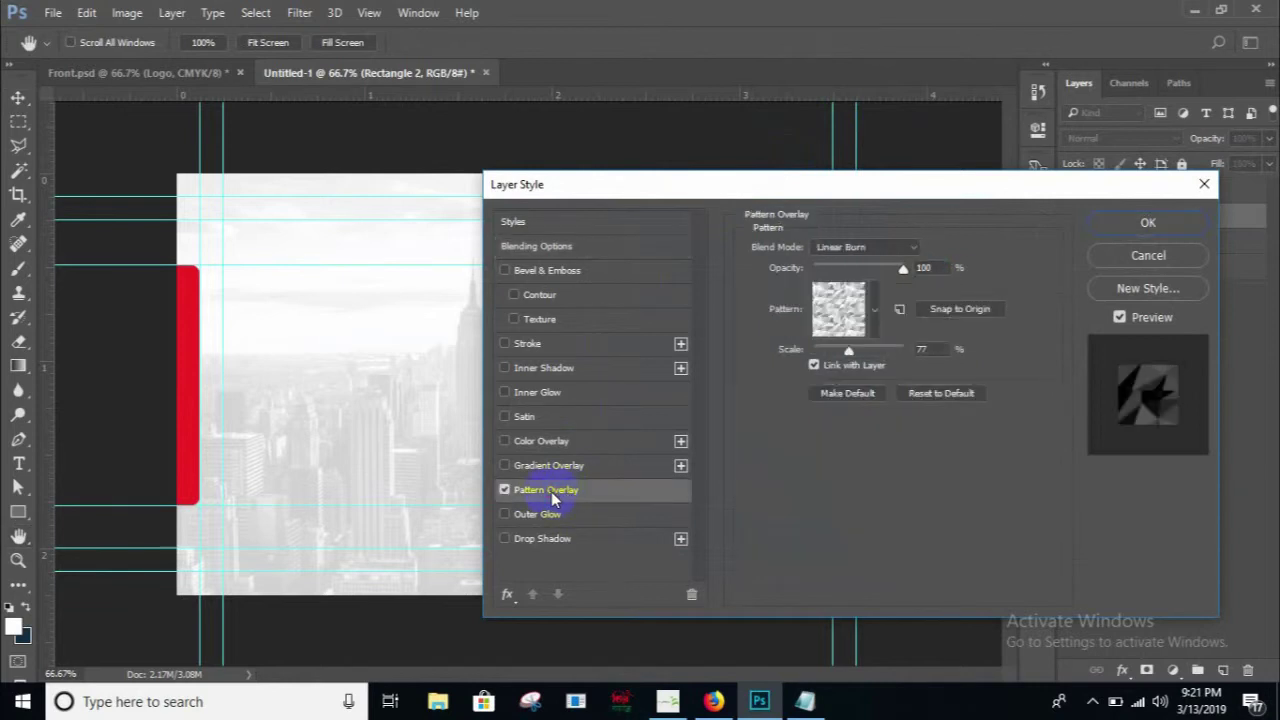
{"action": "mouse_move", "coordinate": [730, 196]}
{"action": "left_mouse_down"}
{"action": "mouse_move", "coordinate": [1013, 195]}
{"action": "mouse_move", "coordinate": [989, 195]}
{"action": "left_mouse_up"}
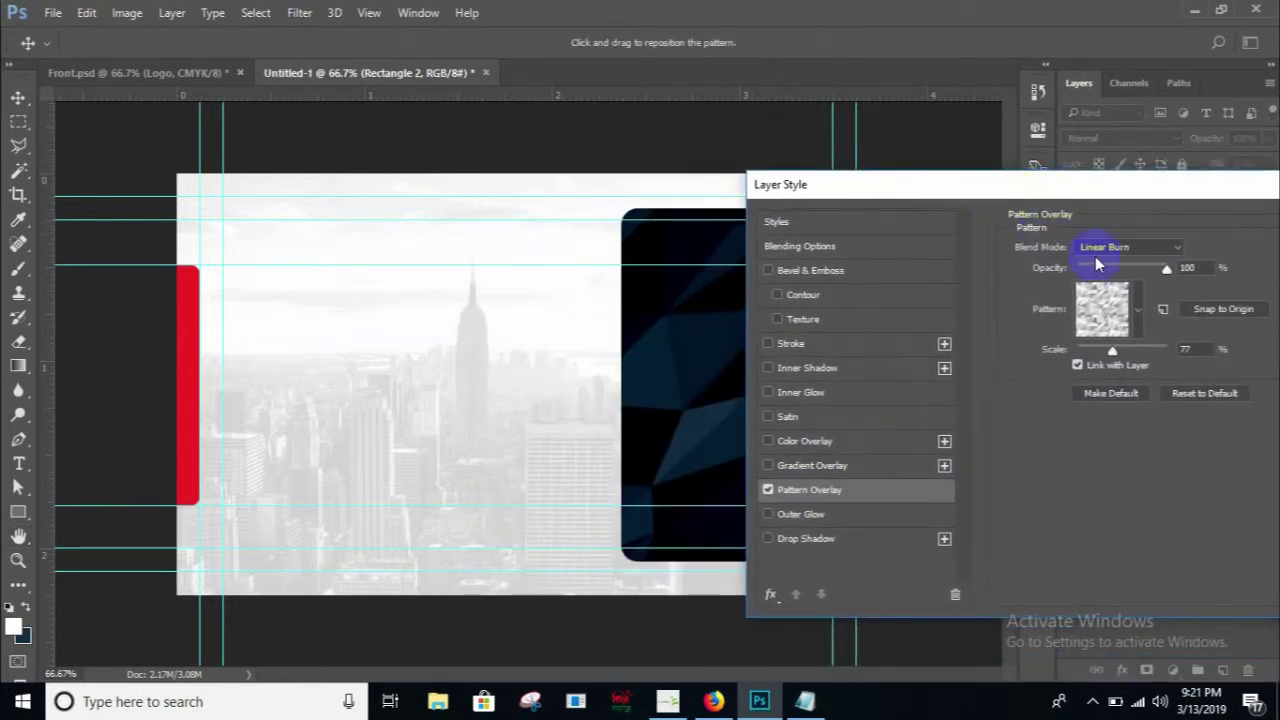
{"action": "left_click", "coordinate": [1130, 250]}
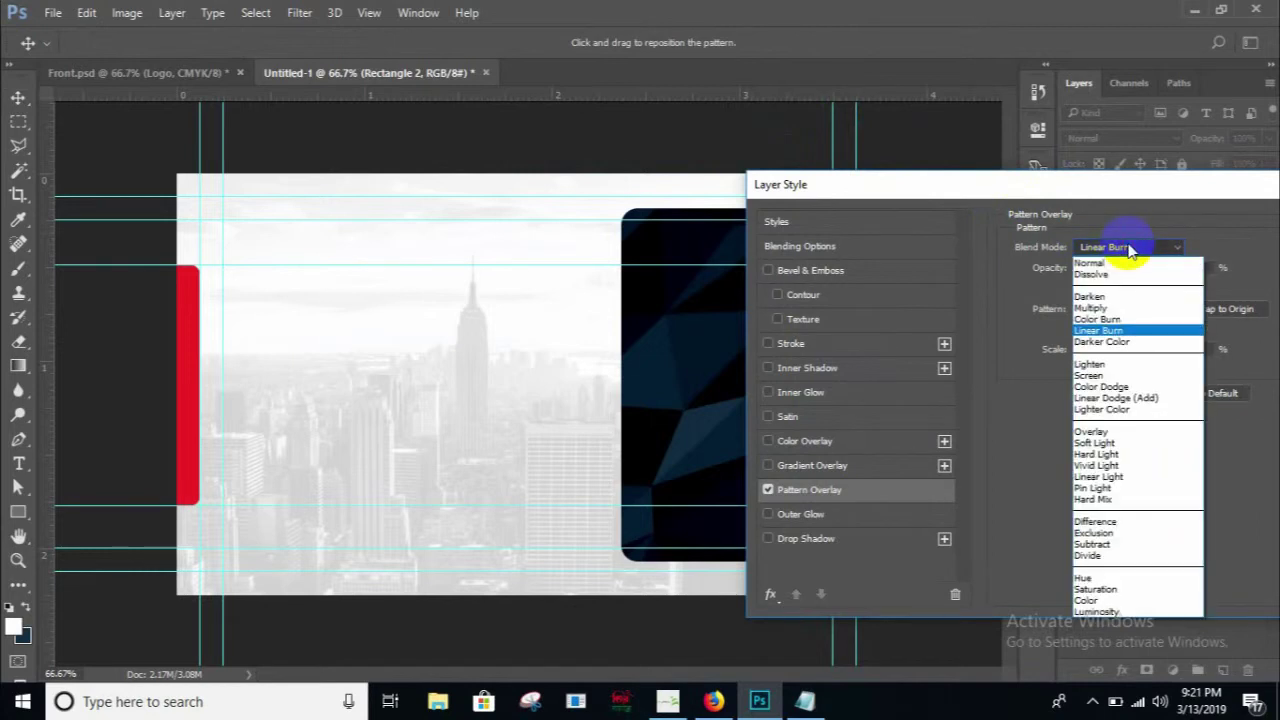
{"action": "left_click", "coordinate": [1090, 310]}
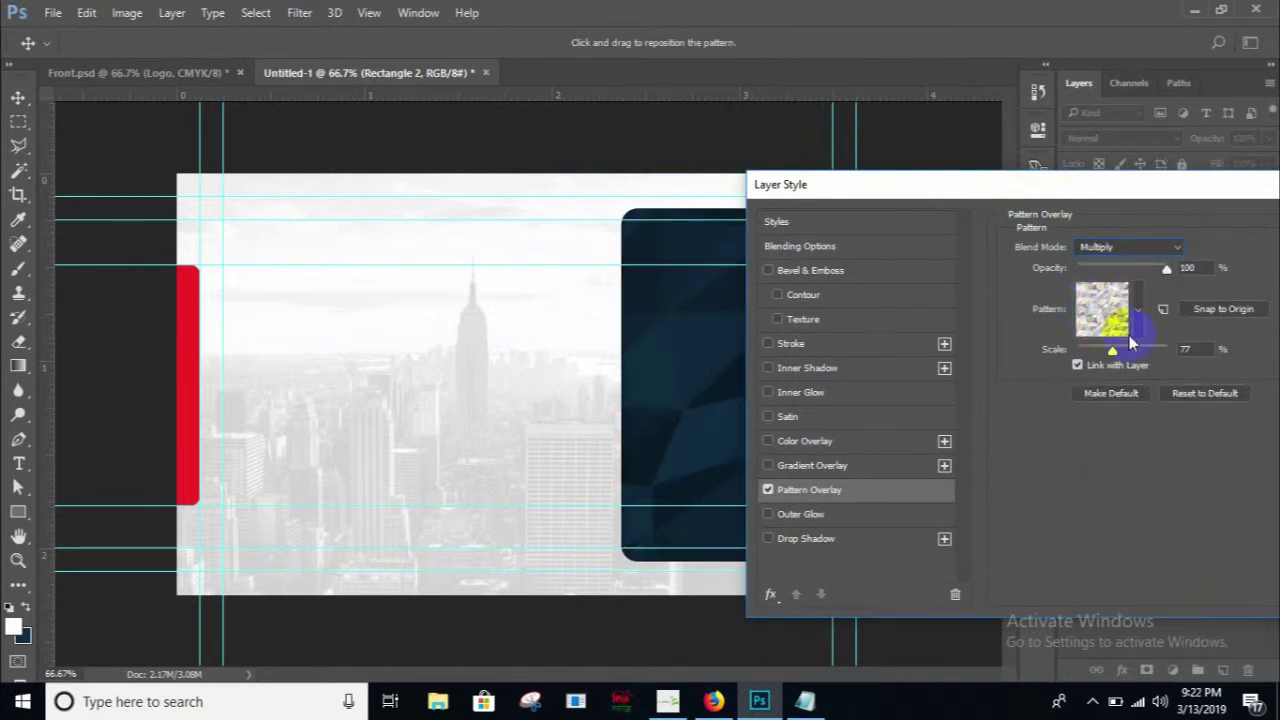
{"action": "left_click_drag", "start_coordinate": [1114, 353], "coordinate": [1125, 352]}
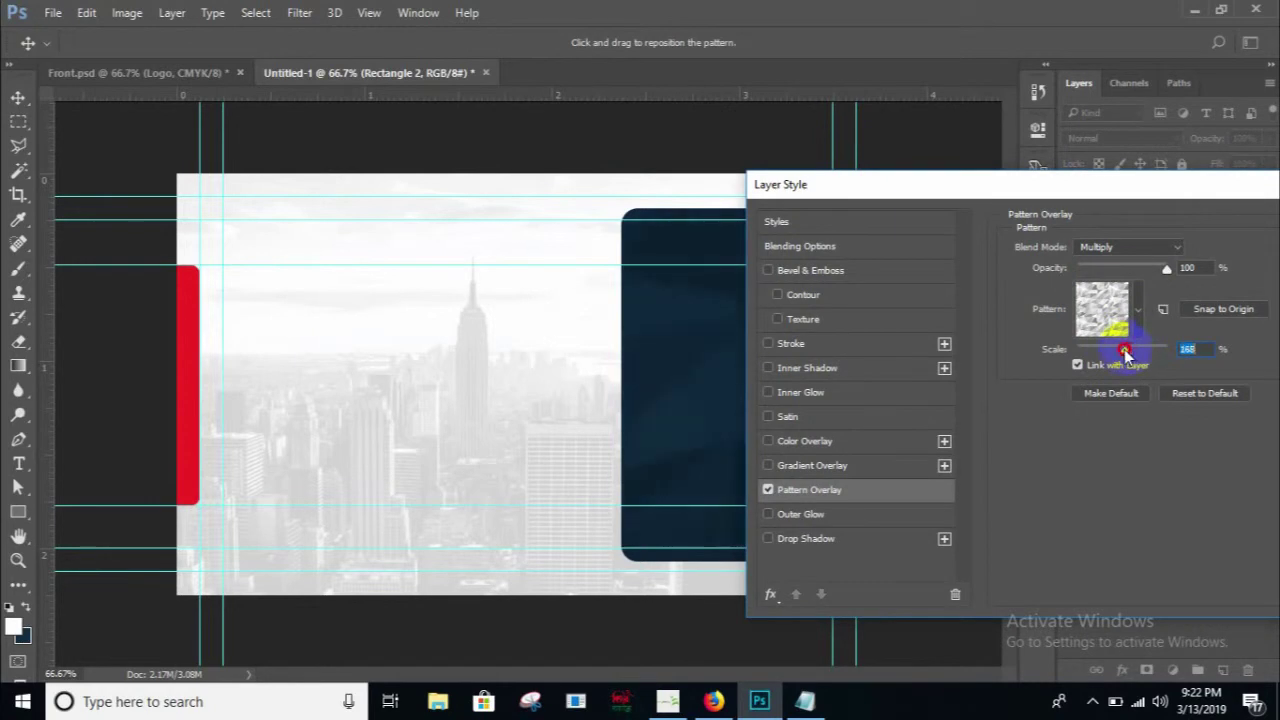
{"action": "left_click_drag", "start_coordinate": [1125, 352], "coordinate": [1123, 352]}
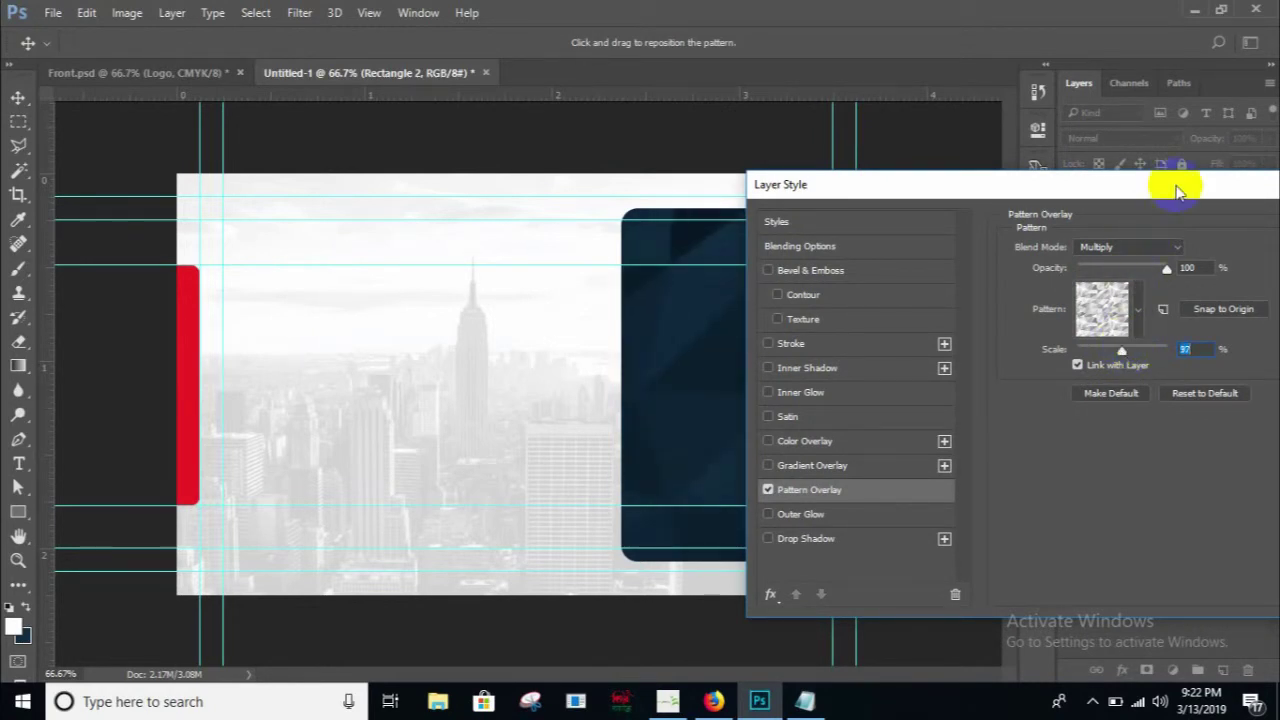
{"action": "left_click_drag", "start_coordinate": [1178, 186], "coordinate": [968, 210]}
{"action": "left_click", "coordinate": [1158, 246]}
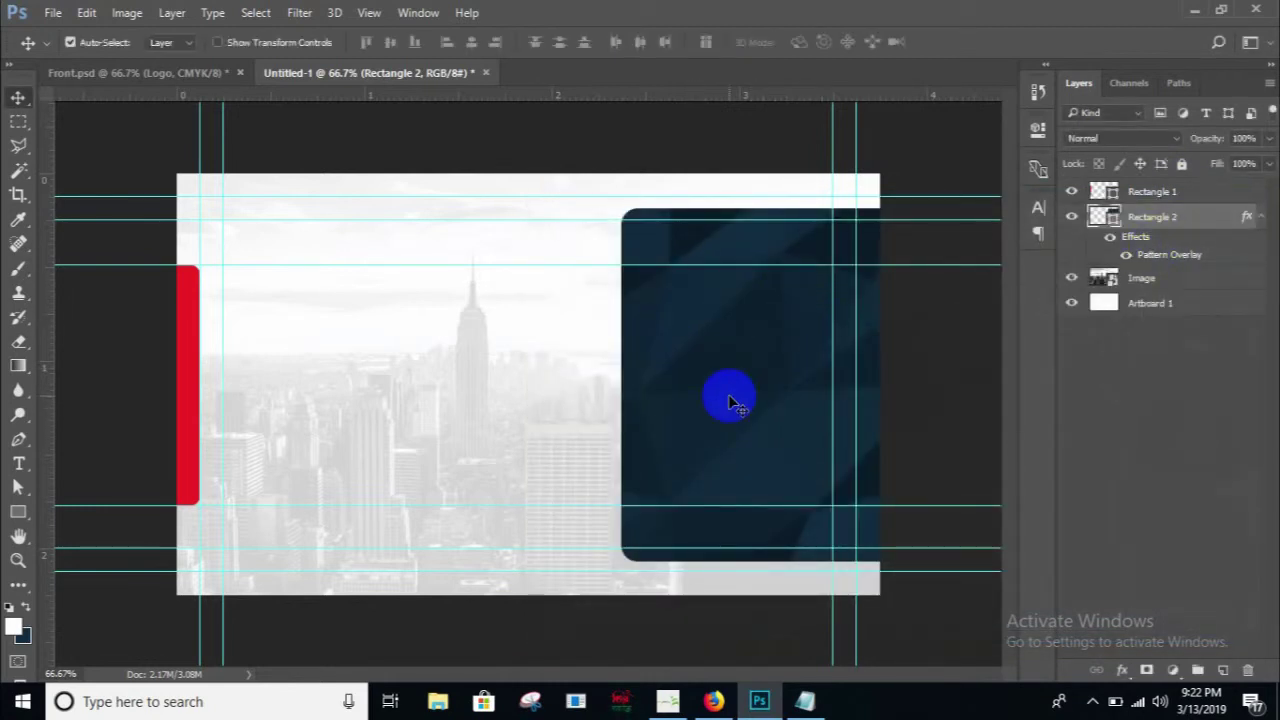
{"action": "left_click", "coordinate": [176, 73]}
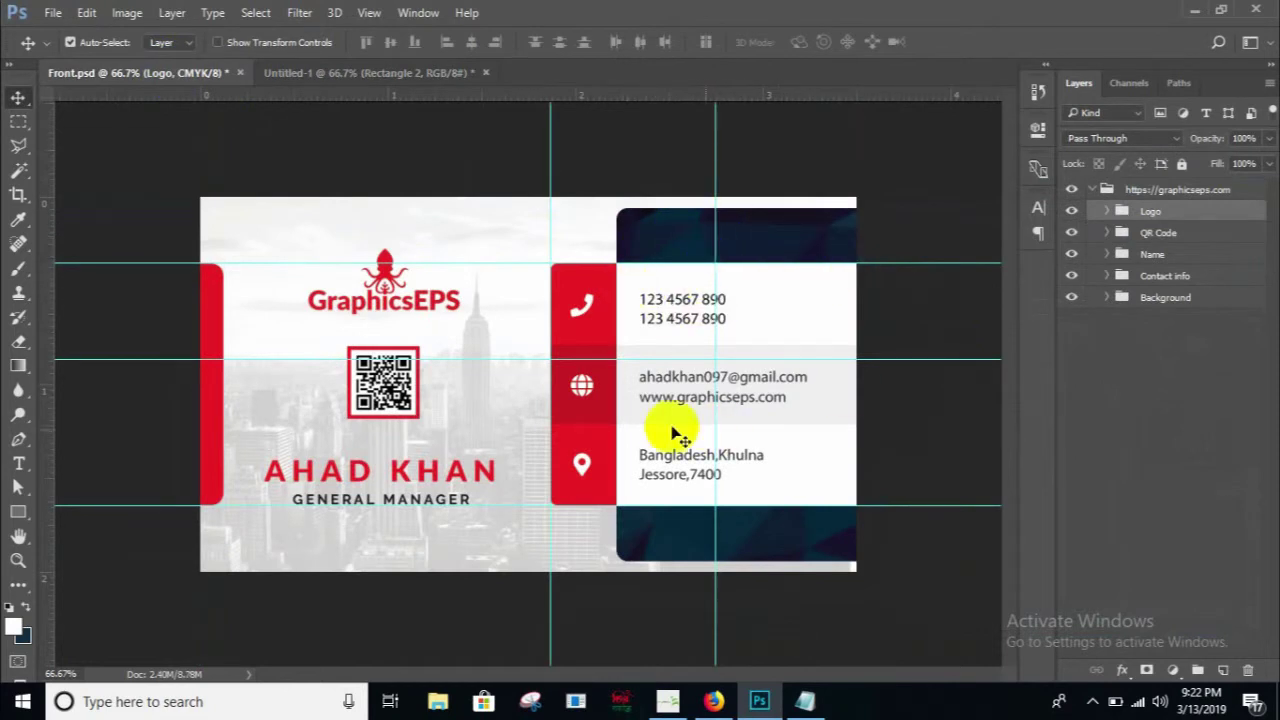
{"action": "left_click", "coordinate": [396, 74]}
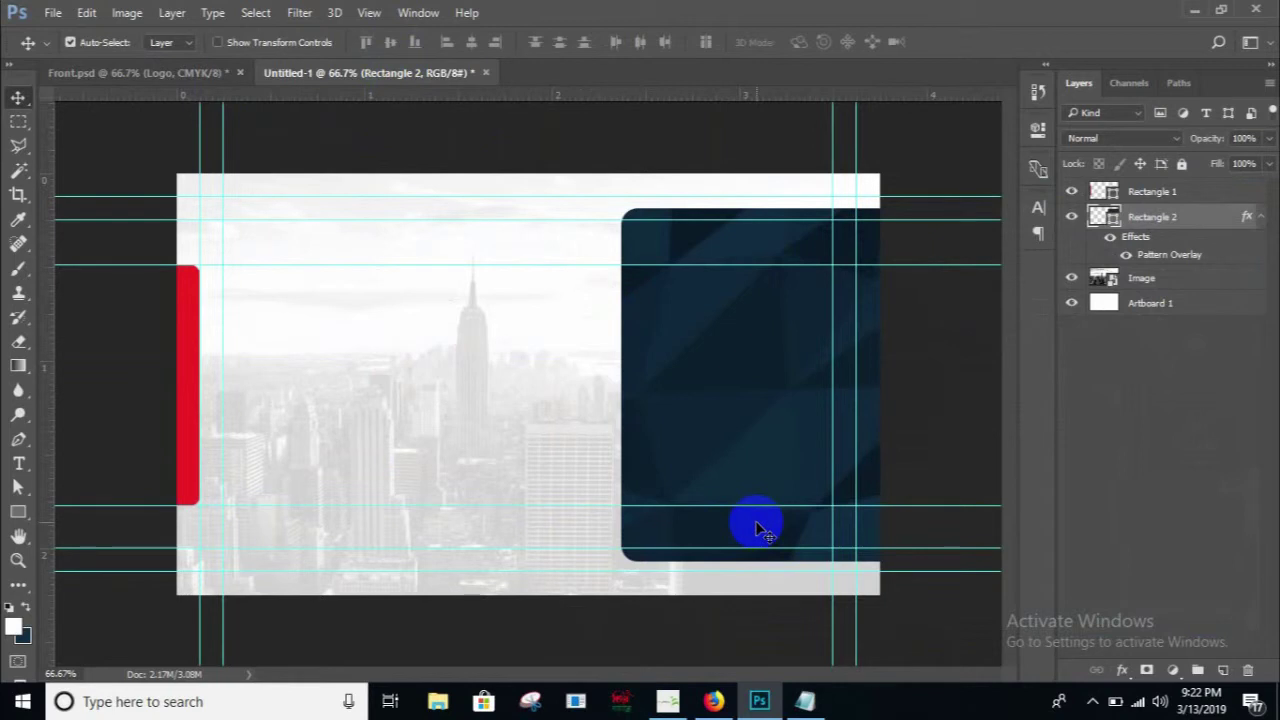
{"action": "left_click", "coordinate": [172, 80]}
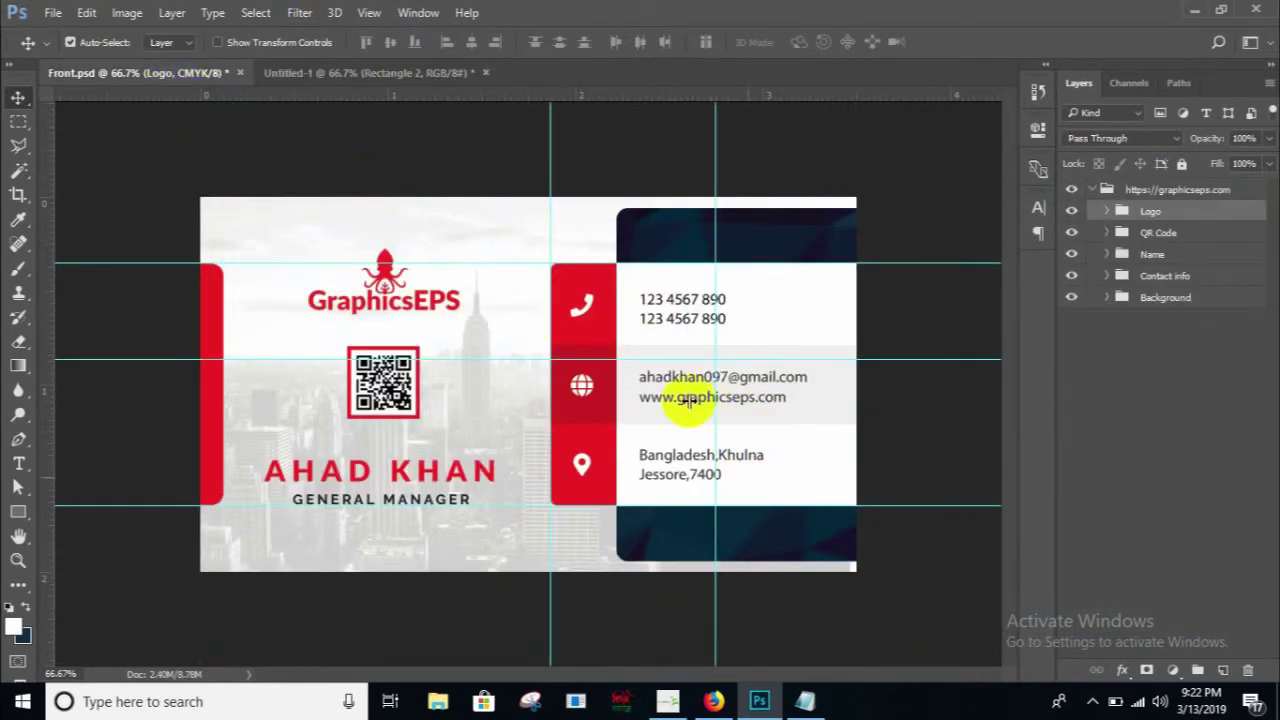
{"action": "left_click", "coordinate": [378, 76]}
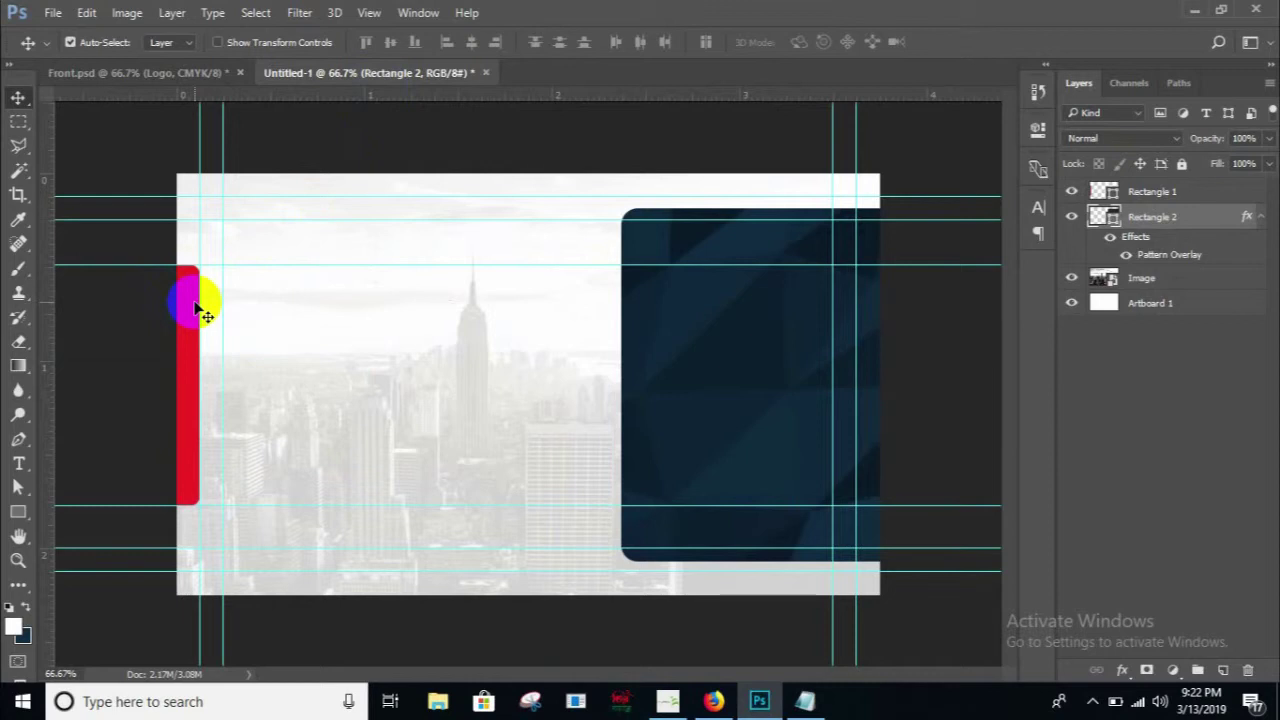
{"action": "left_click", "coordinate": [805, 703]}
{"action": "left_click_drag", "start_coordinate": [408, 256], "coordinate": [343, 264]}
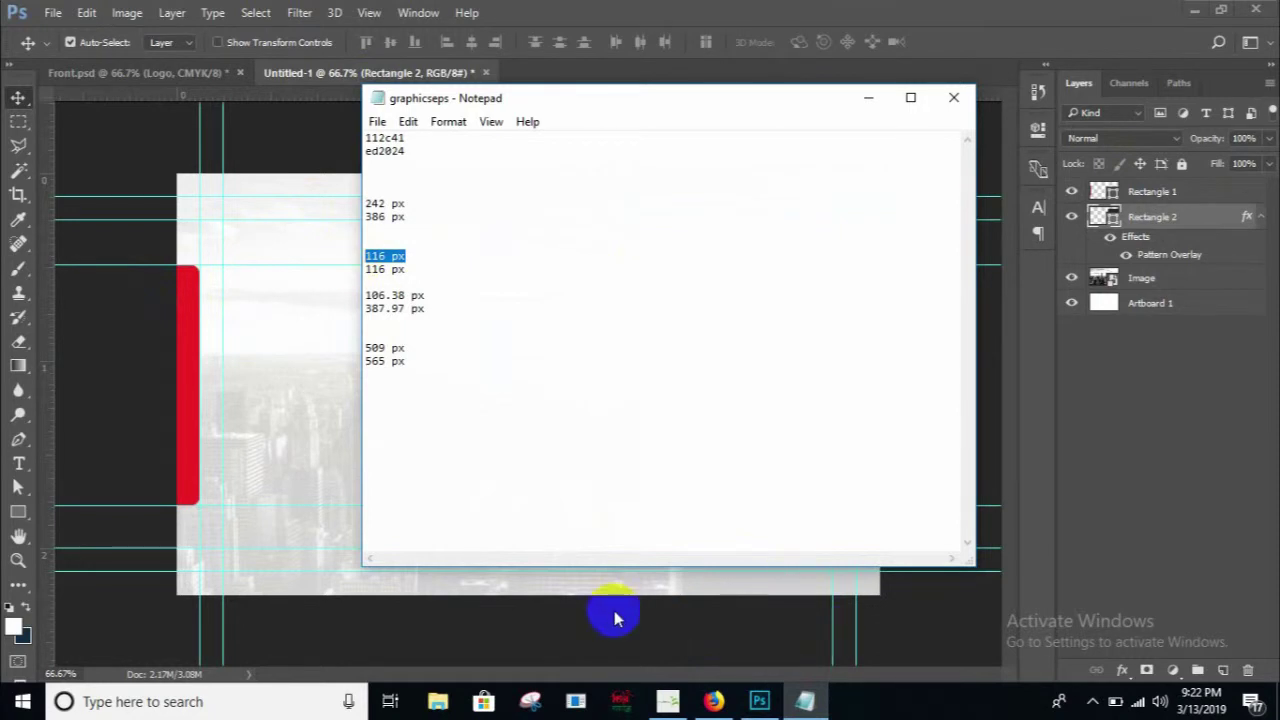
{"action": "left_click", "coordinate": [615, 616]}
- Create Rectangle 3, a 116 × 116 px square, using the size from the measurement notes
{"action": "left_click", "coordinate": [18, 511]}
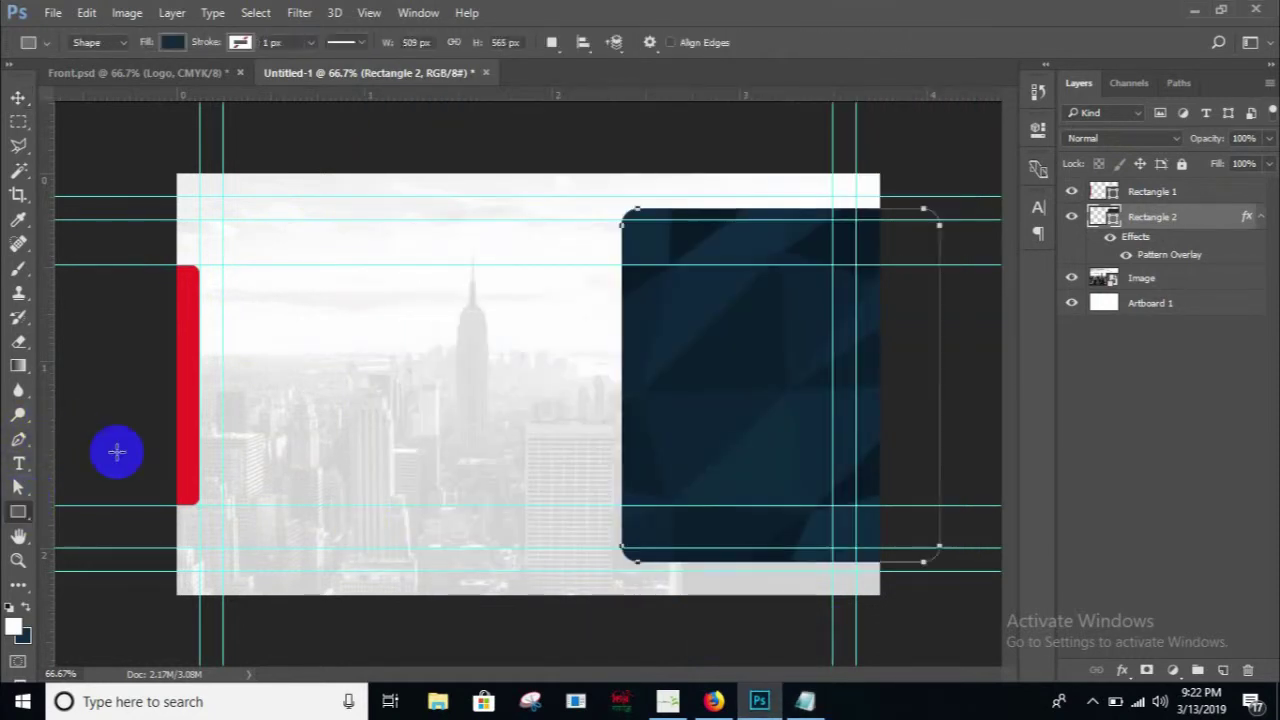
{"action": "left_click", "coordinate": [473, 343]}
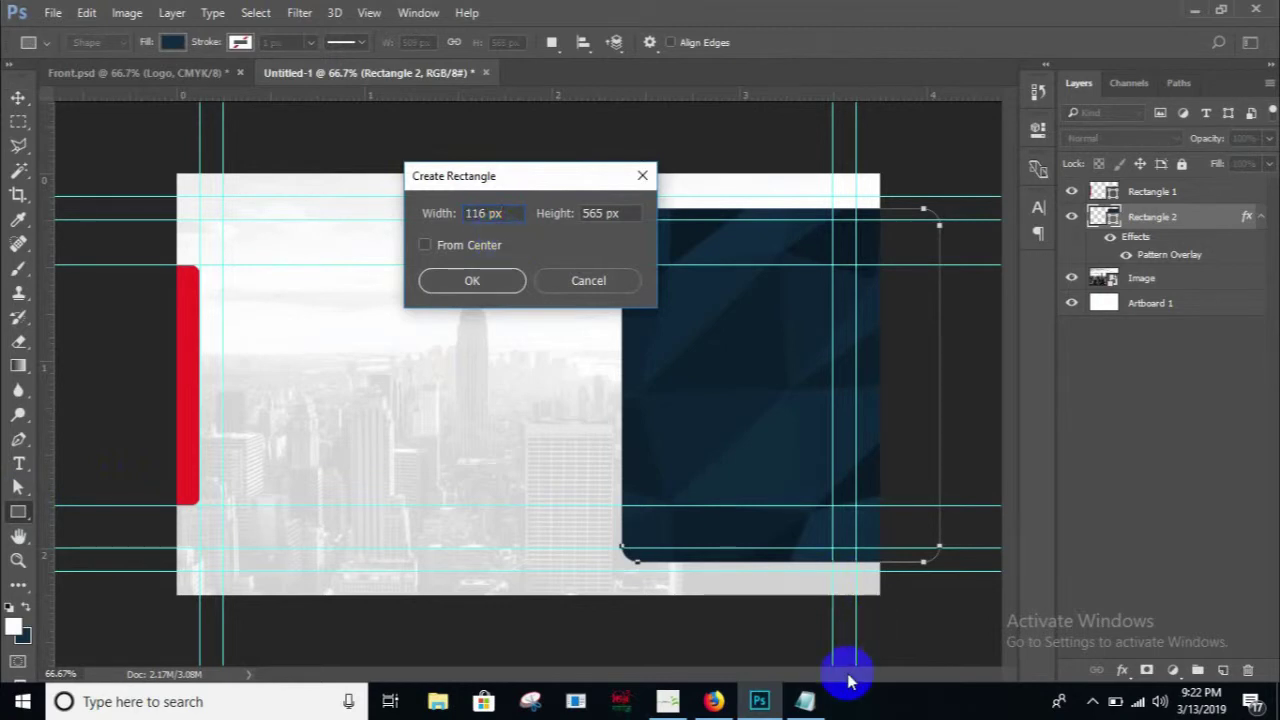
{"action": "left_click", "coordinate": [806, 700]}
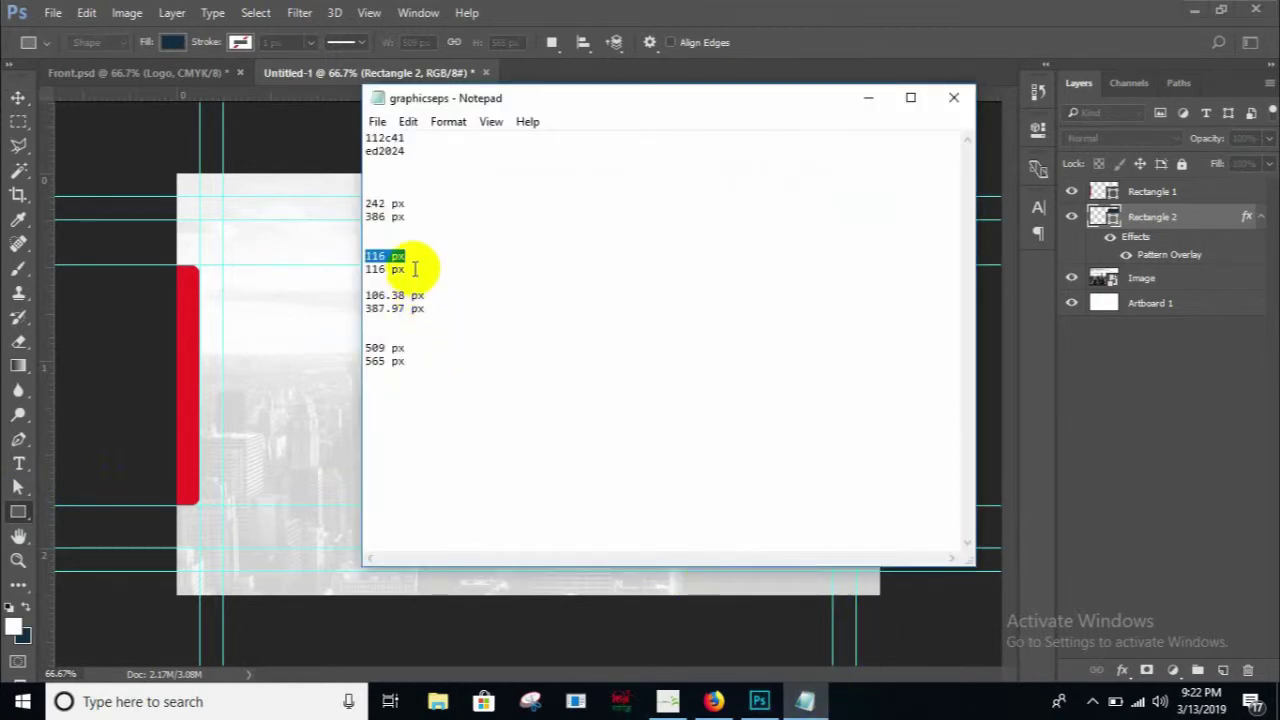
{"action": "left_click_drag", "start_coordinate": [410, 269], "coordinate": [354, 271]}
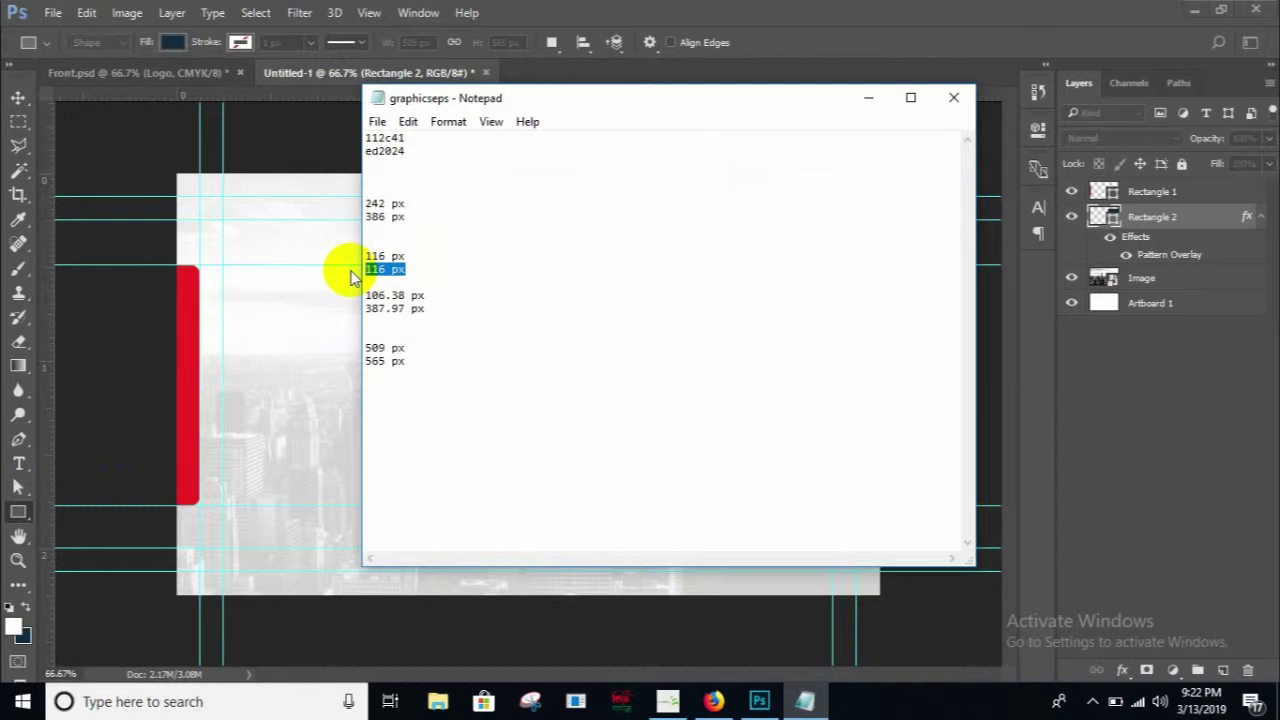
{"action": "left_click", "coordinate": [330, 280]}
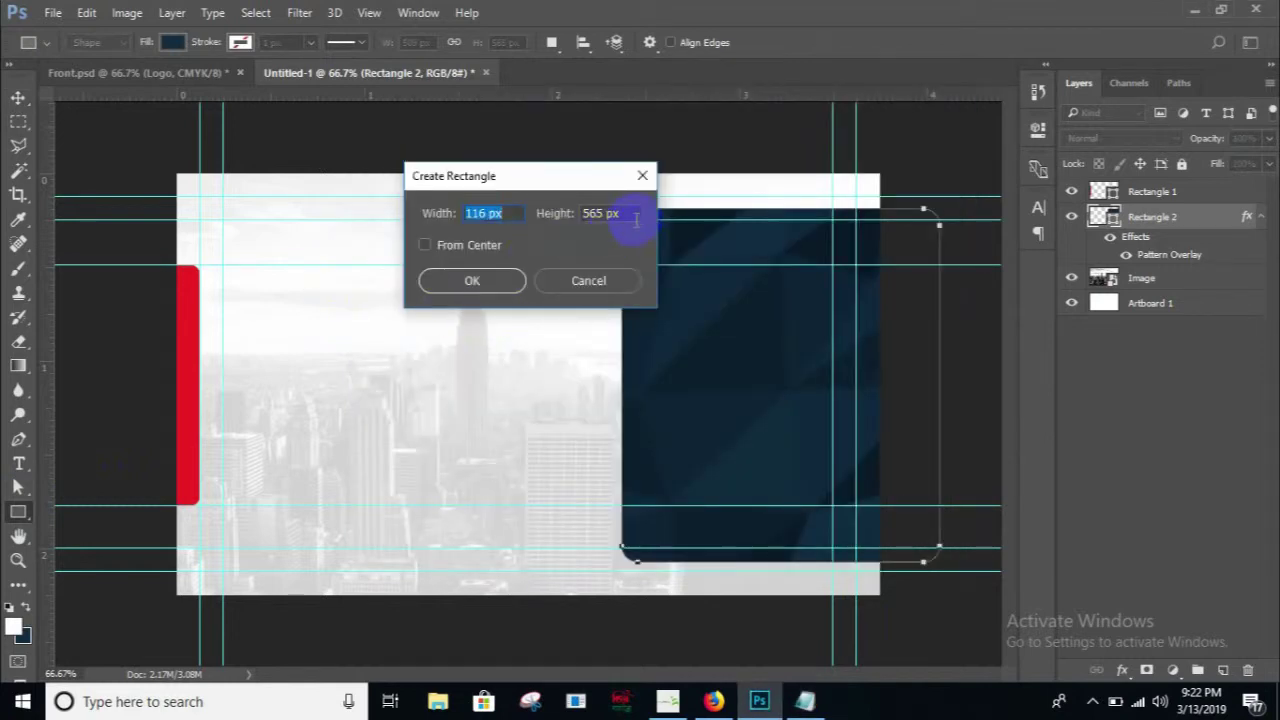
{"action": "left_click", "coordinate": [610, 214]}
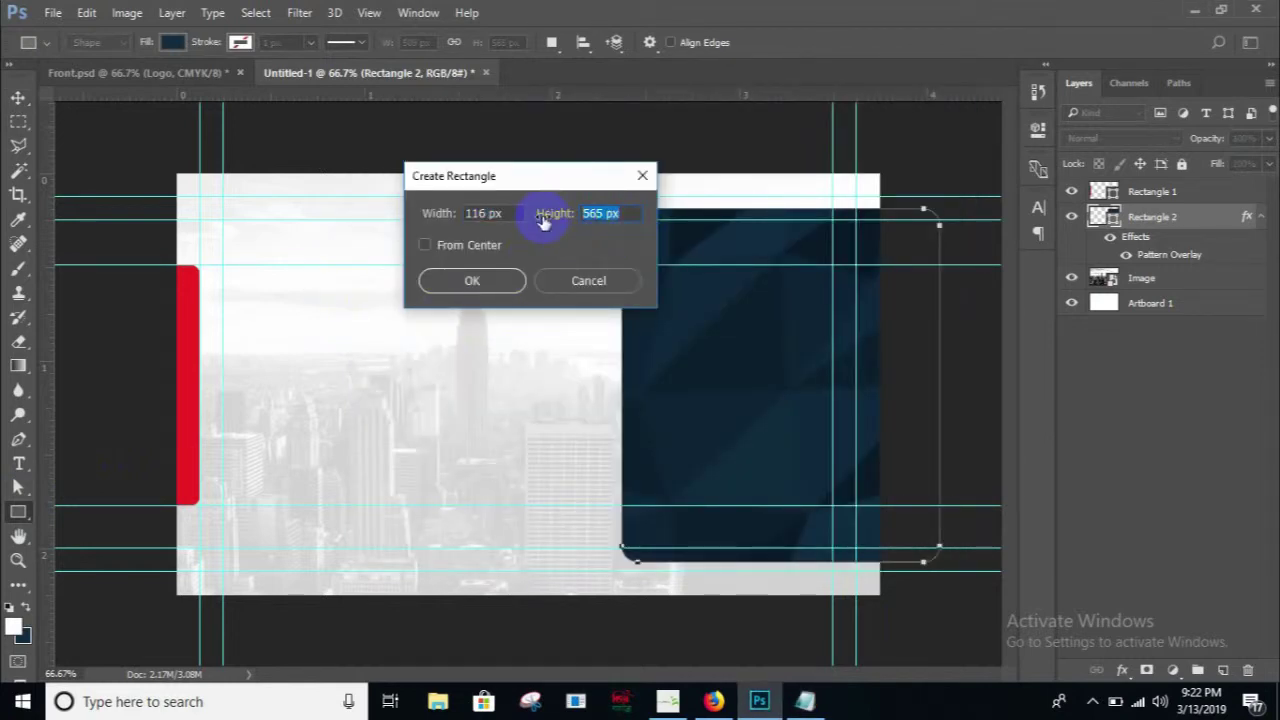
{"action": "type", "text": "116 px"}
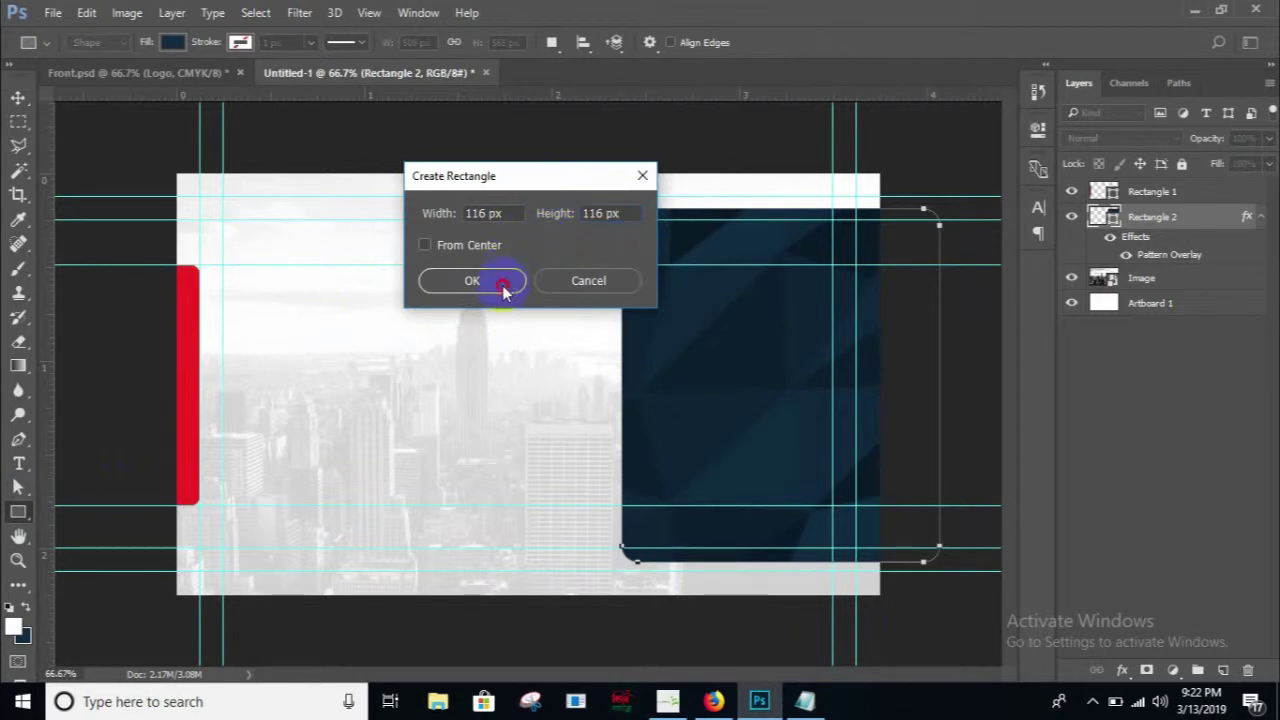
{"action": "left_click", "coordinate": [503, 285]}
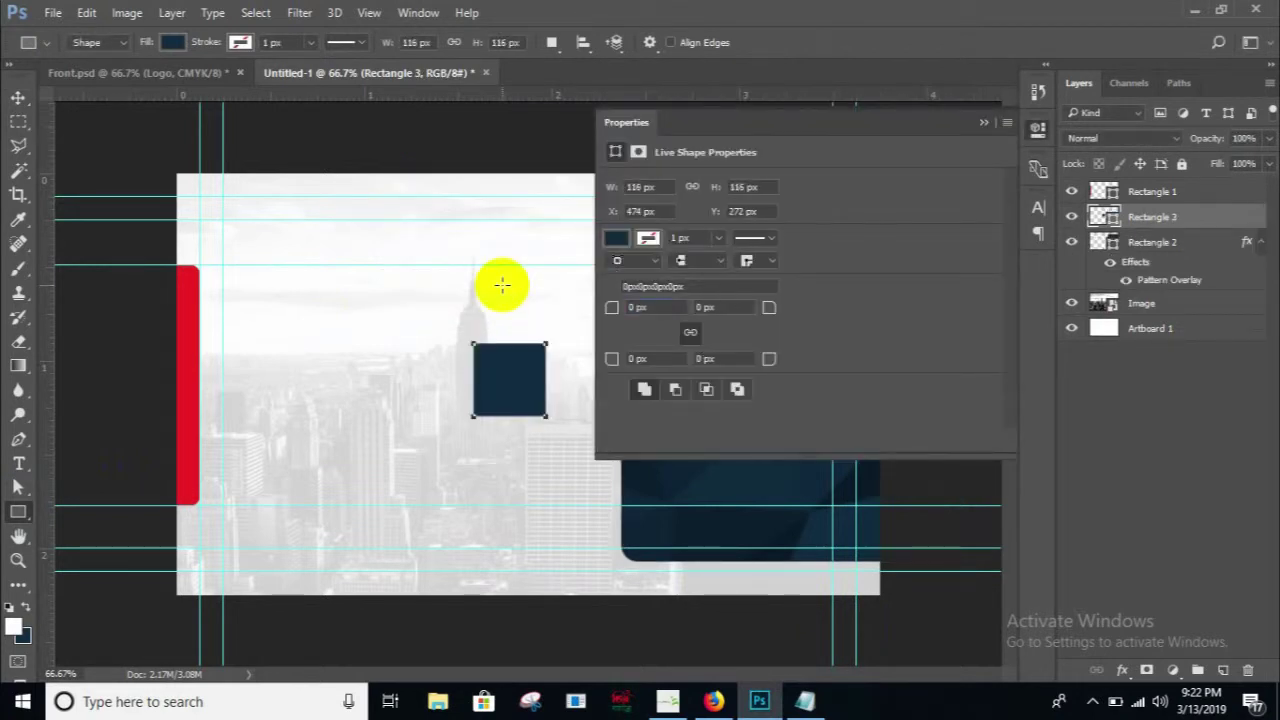
- Set the square's fill to white and its stroke to red
{"action": "left_click", "coordinate": [984, 123]}
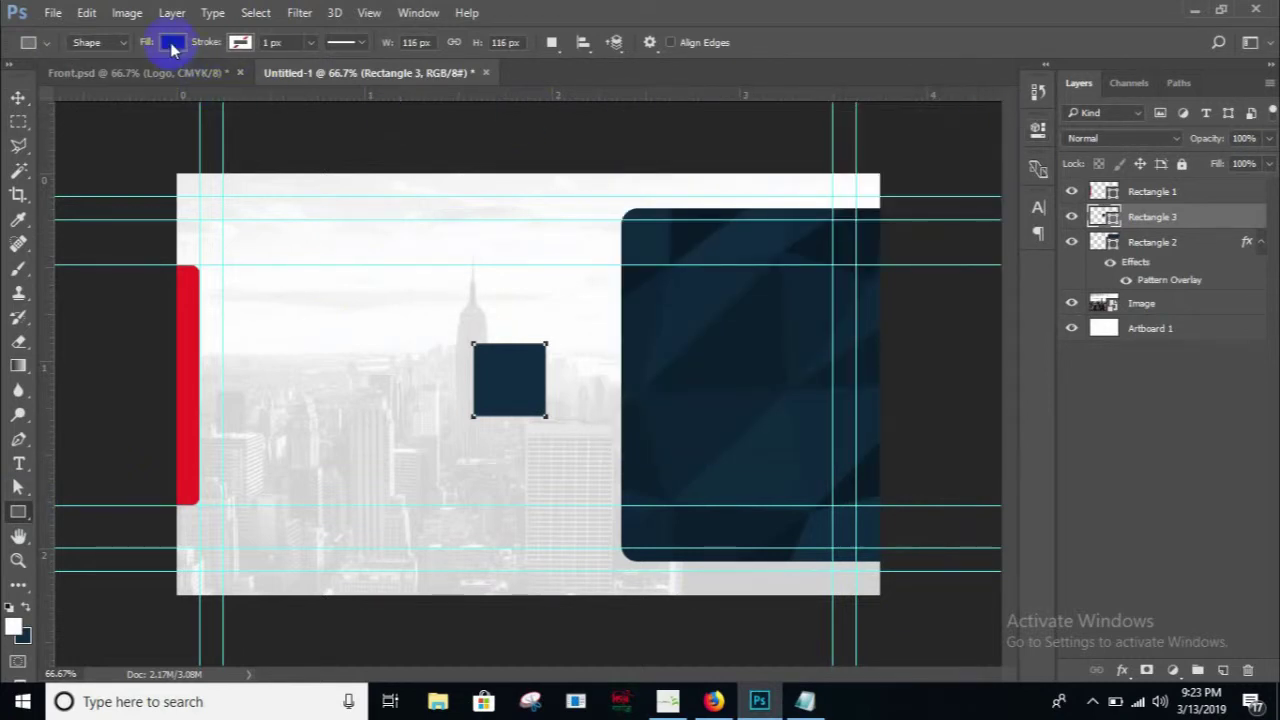
{"action": "left_click", "coordinate": [172, 44]}
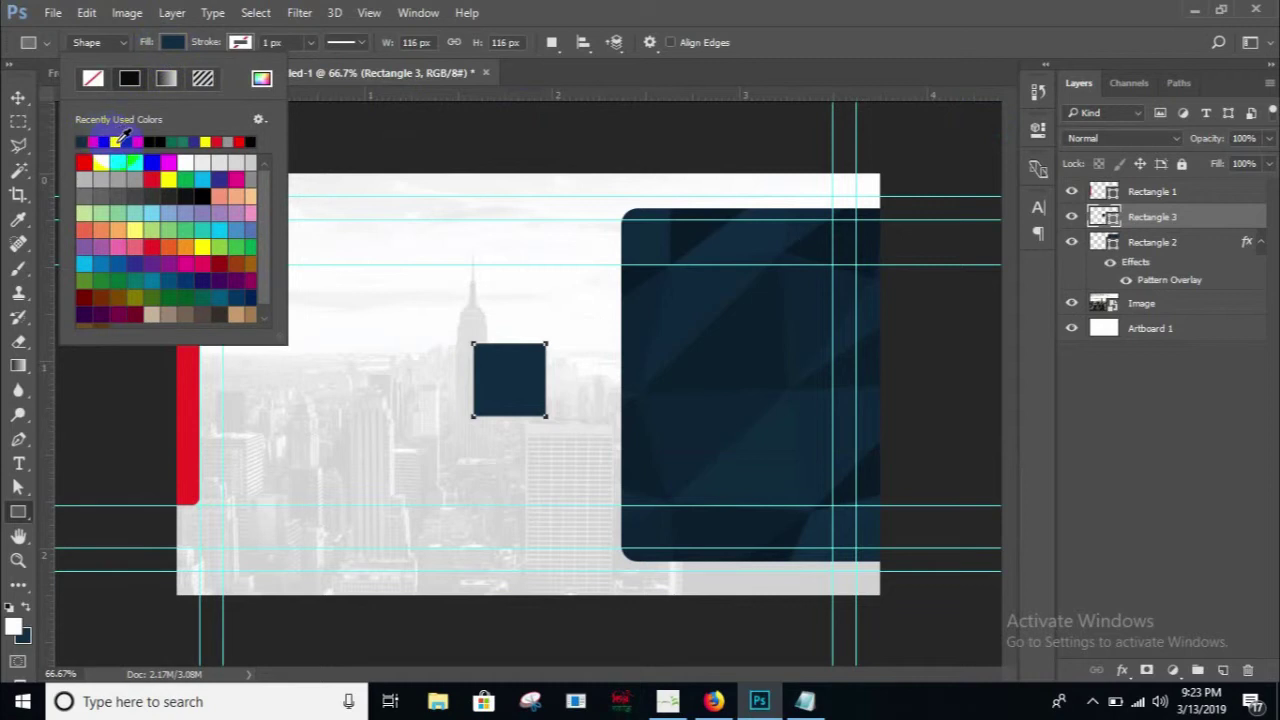
{"action": "left_click", "coordinate": [118, 141]}
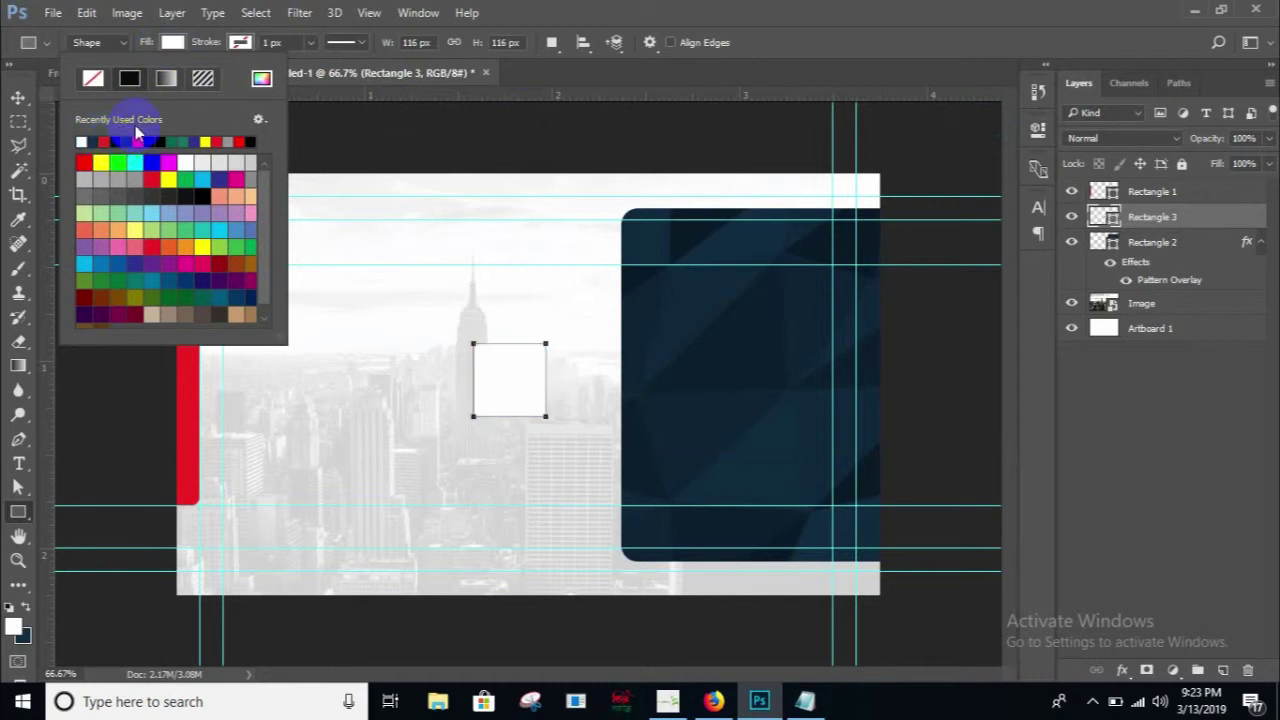
{"action": "left_click", "coordinate": [240, 44]}
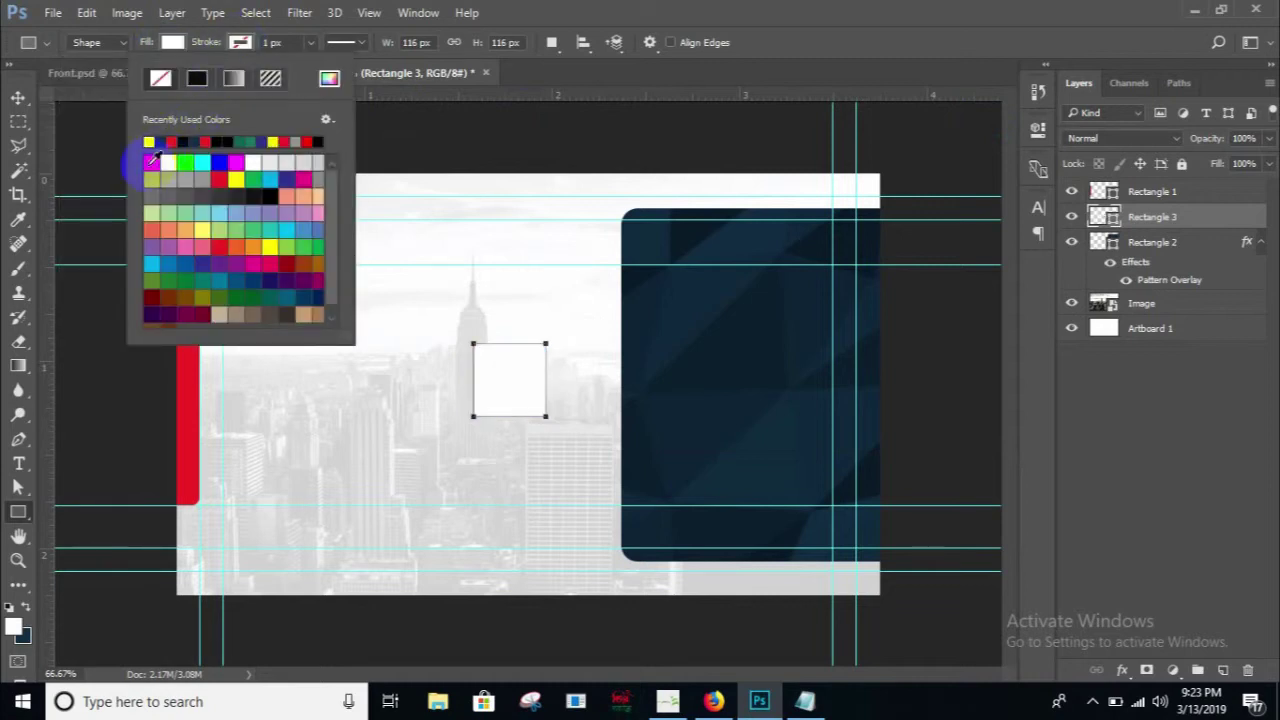
{"action": "left_click", "coordinate": [147, 163]}
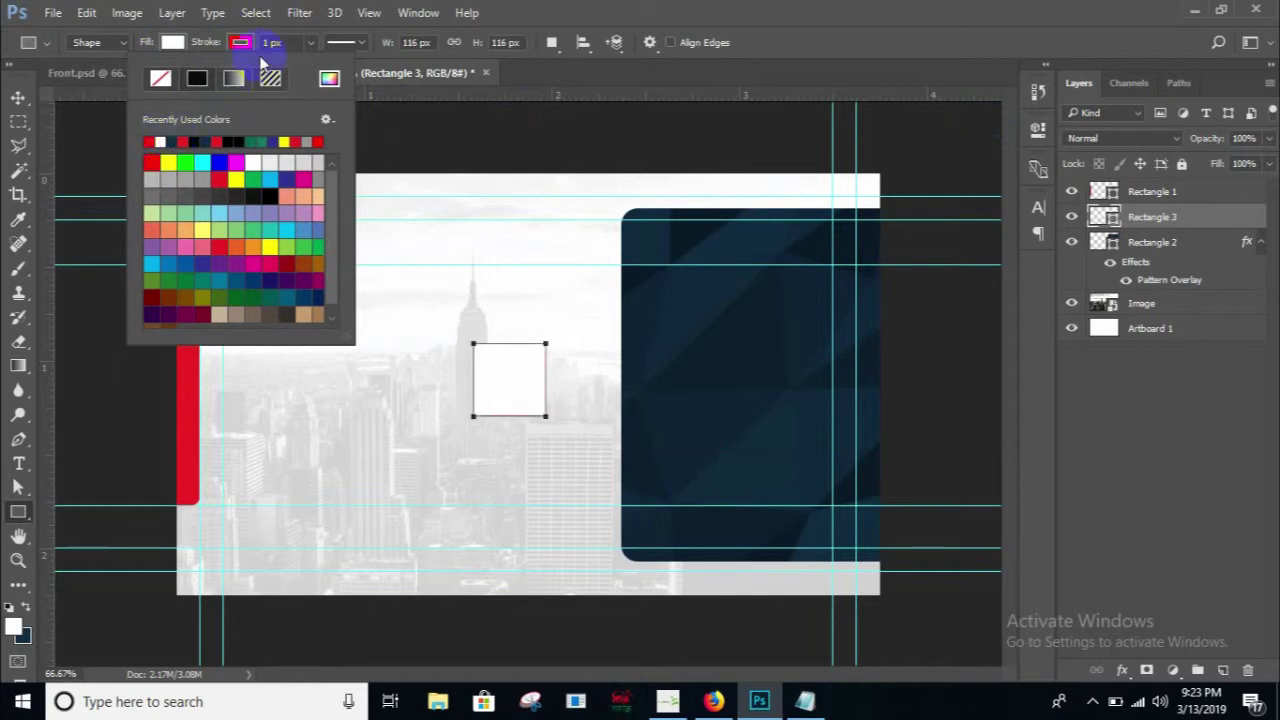
- Adjust the red outline width to about 4.68 px
{"action": "left_click", "coordinate": [311, 44]}
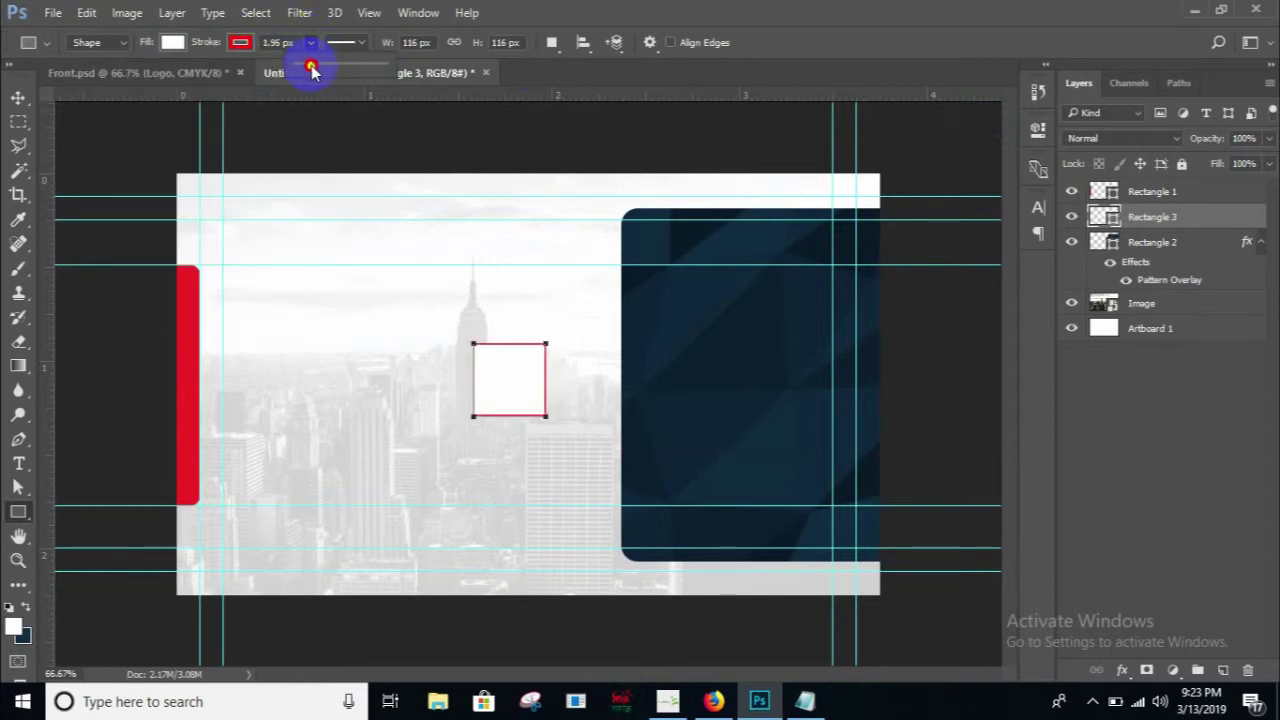
{"action": "left_click_drag", "start_coordinate": [311, 67], "coordinate": [314, 68]}
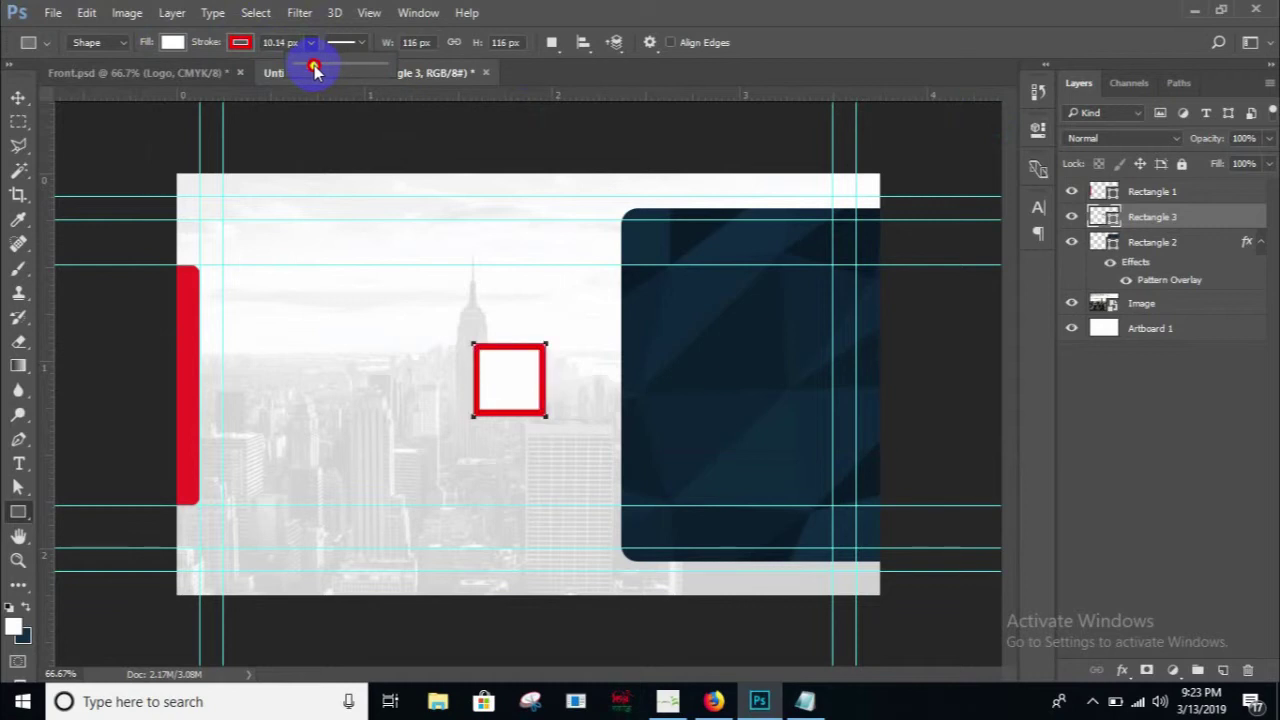
{"action": "left_click_drag", "start_coordinate": [312, 67], "coordinate": [311, 67]}
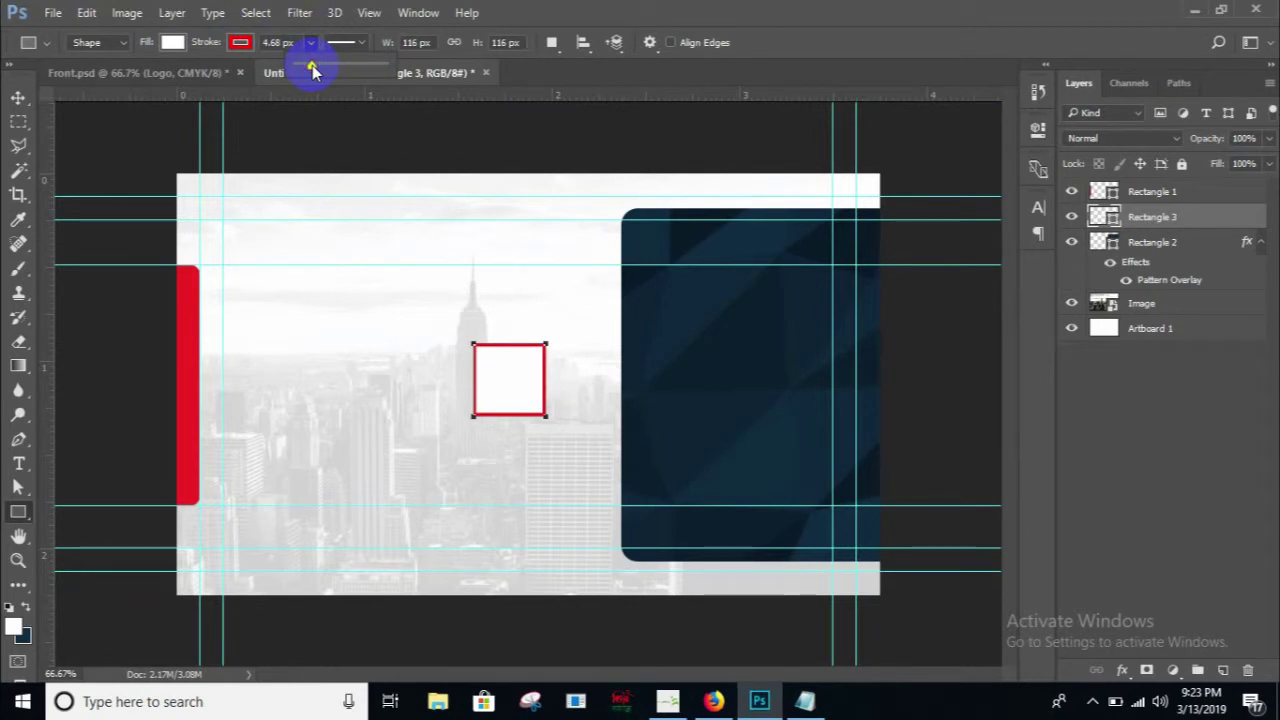
{"action": "left_click_drag", "start_coordinate": [312, 66], "coordinate": [314, 64]}
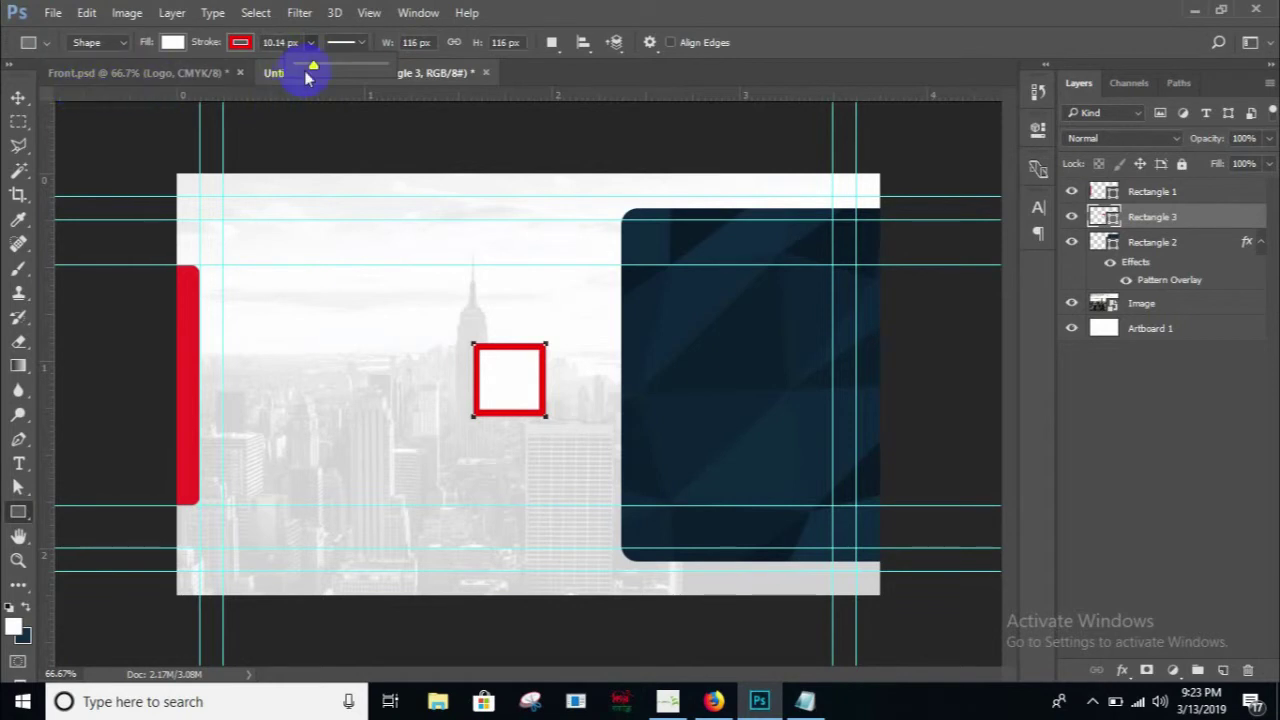
{"action": "left_click_drag", "start_coordinate": [314, 68], "coordinate": [312, 66]}
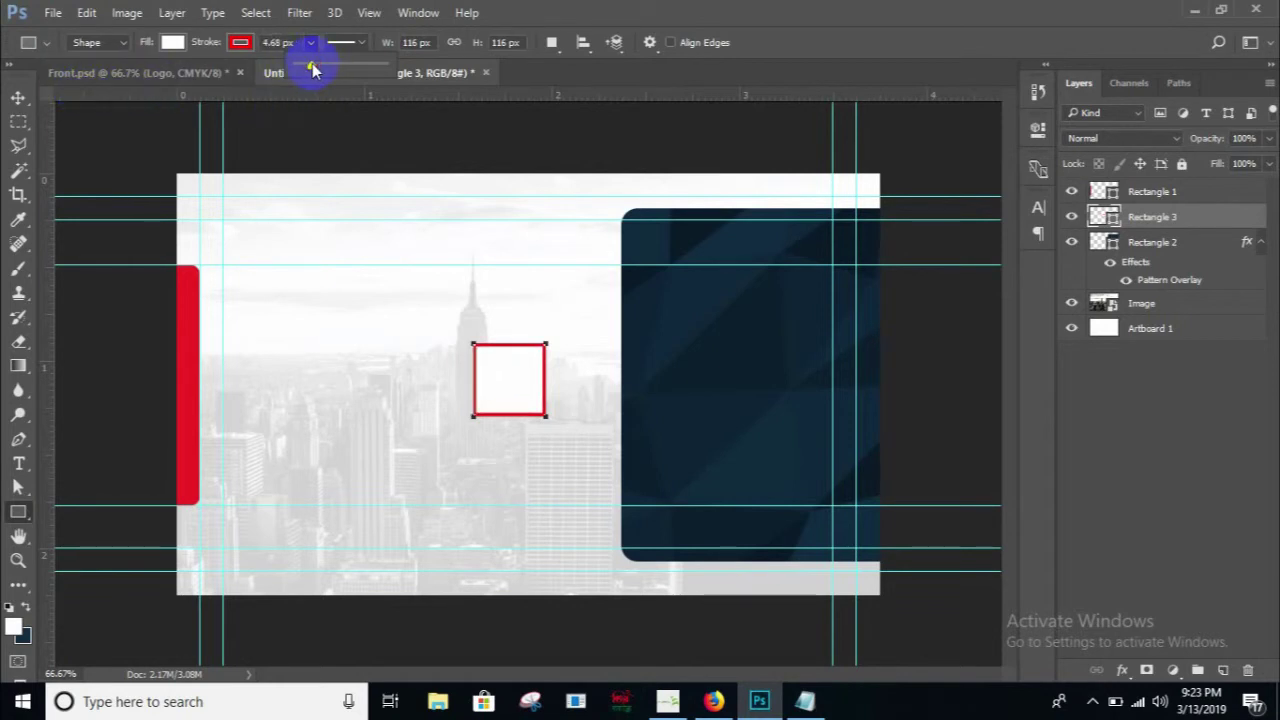
{"action": "left_click", "coordinate": [18, 97]}
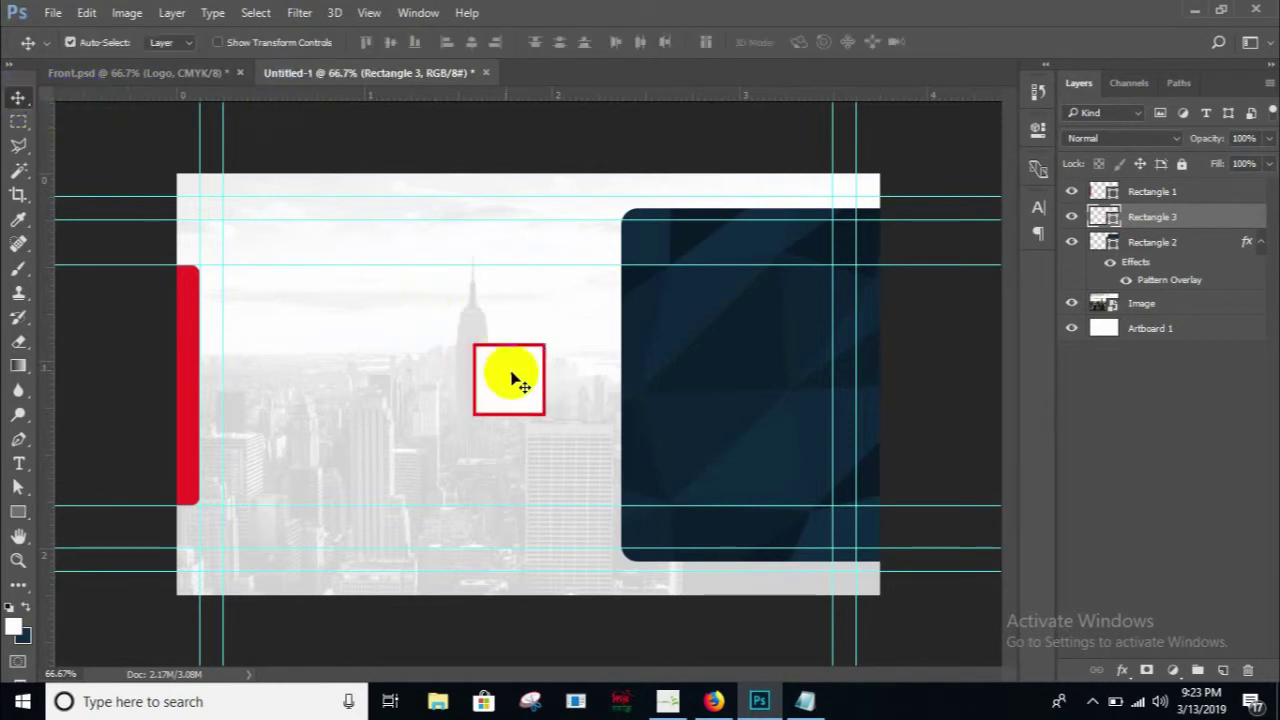
- Move the red-outlined square left near the red bar and copy the 106.38 px width from the notes
{"action": "left_click_drag", "start_coordinate": [512, 379], "coordinate": [314, 374]}
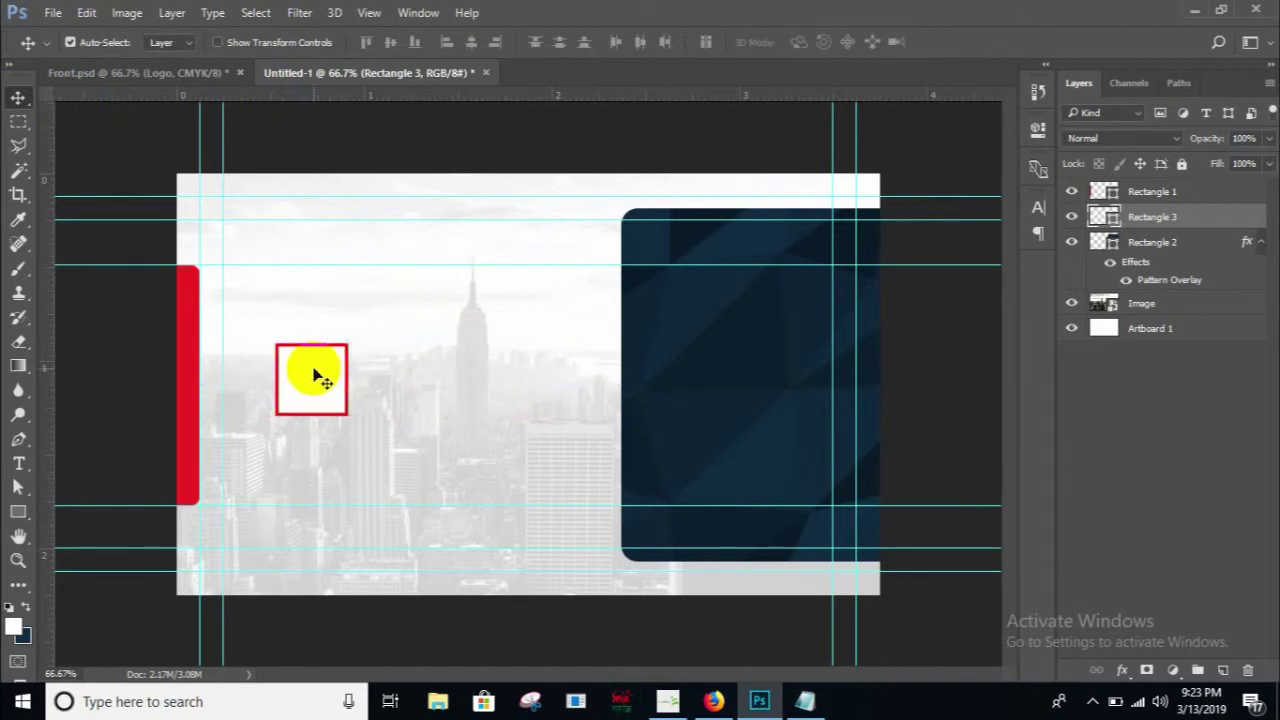
{"action": "left_click", "coordinate": [813, 697]}
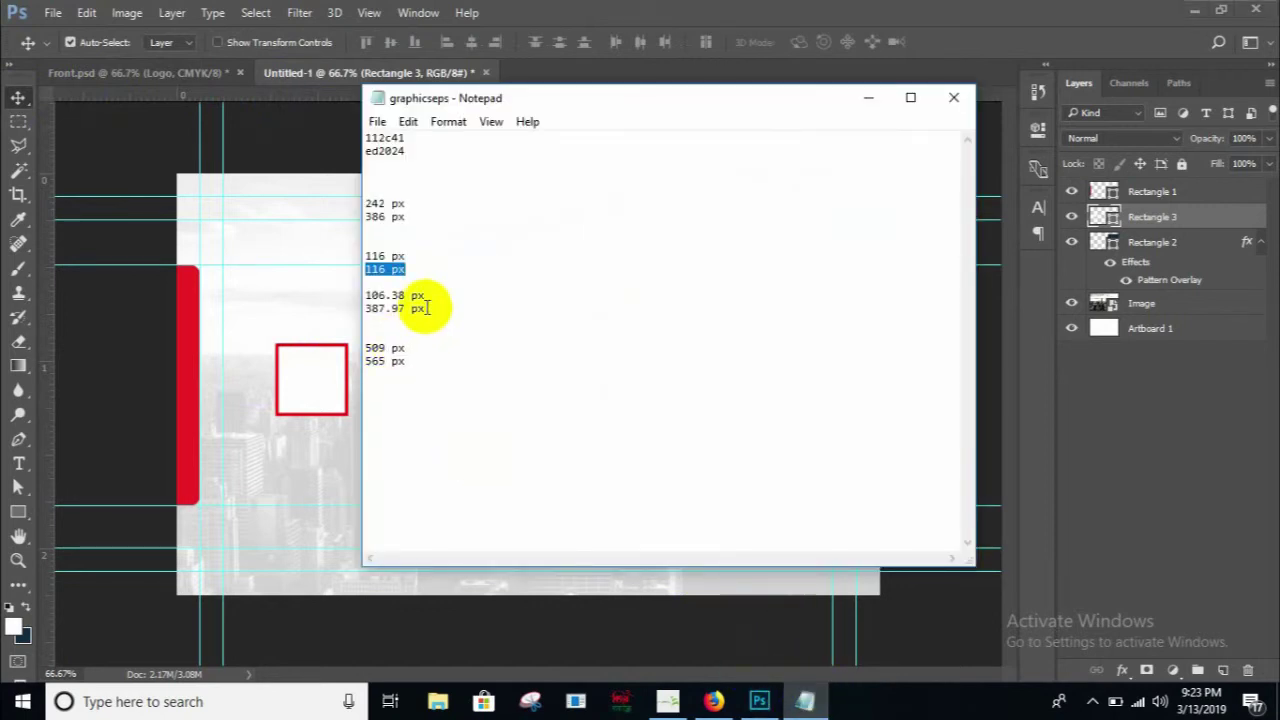
{"action": "left_click_drag", "start_coordinate": [426, 295], "coordinate": [349, 296]}
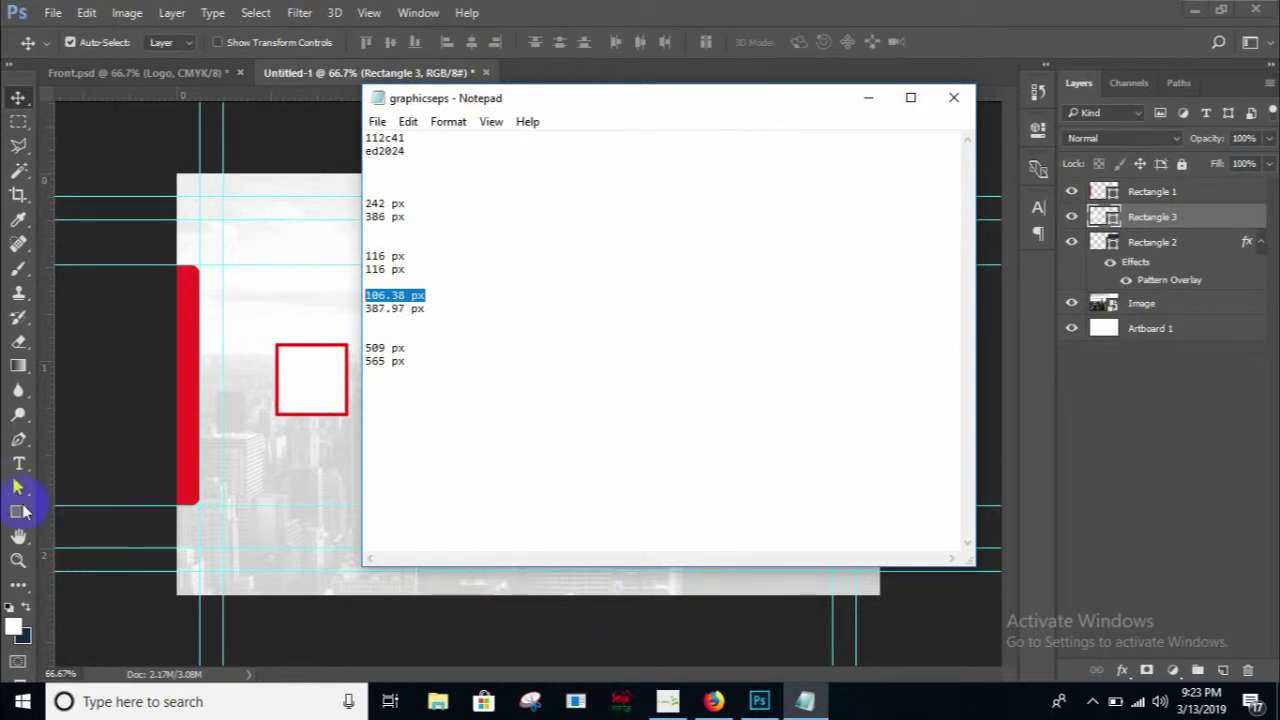
{"action": "left_click", "coordinate": [21, 509]}
{"action": "left_click", "coordinate": [420, 380]}
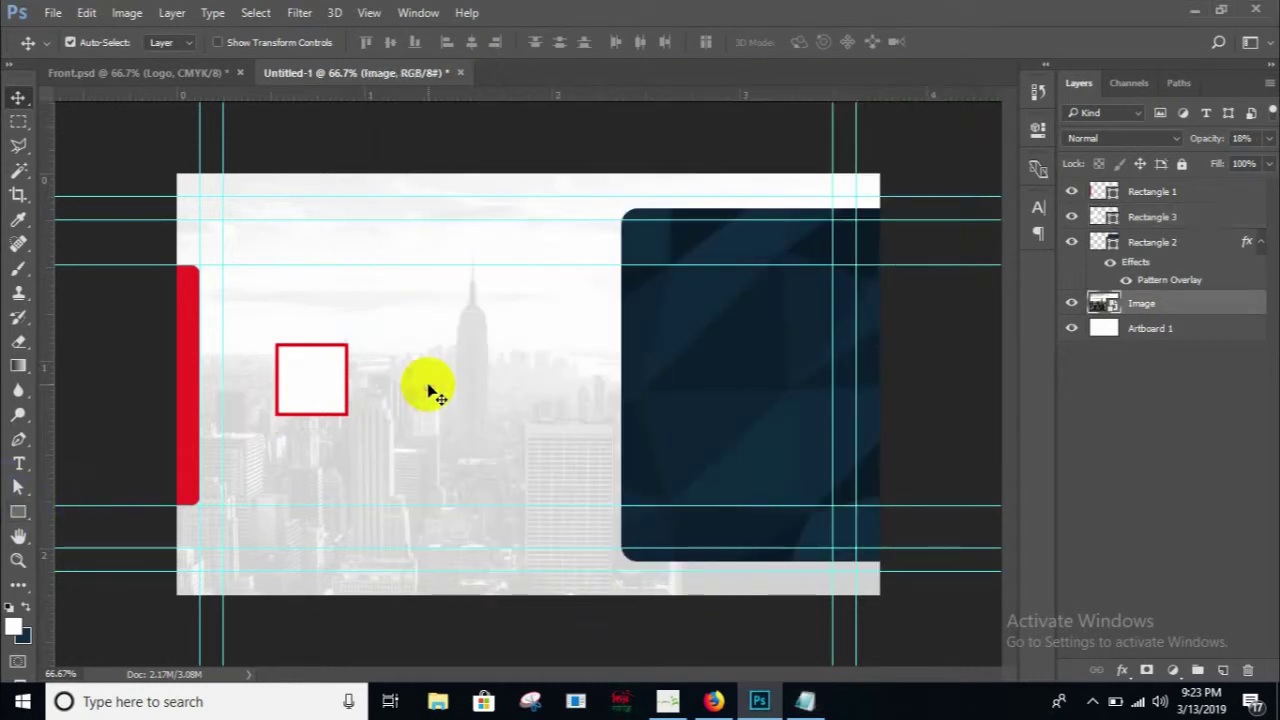
- Create Rectangle 4 at 106.38 × 387.97 px with values pasted from the notes
{"action": "left_click", "coordinate": [18, 510]}
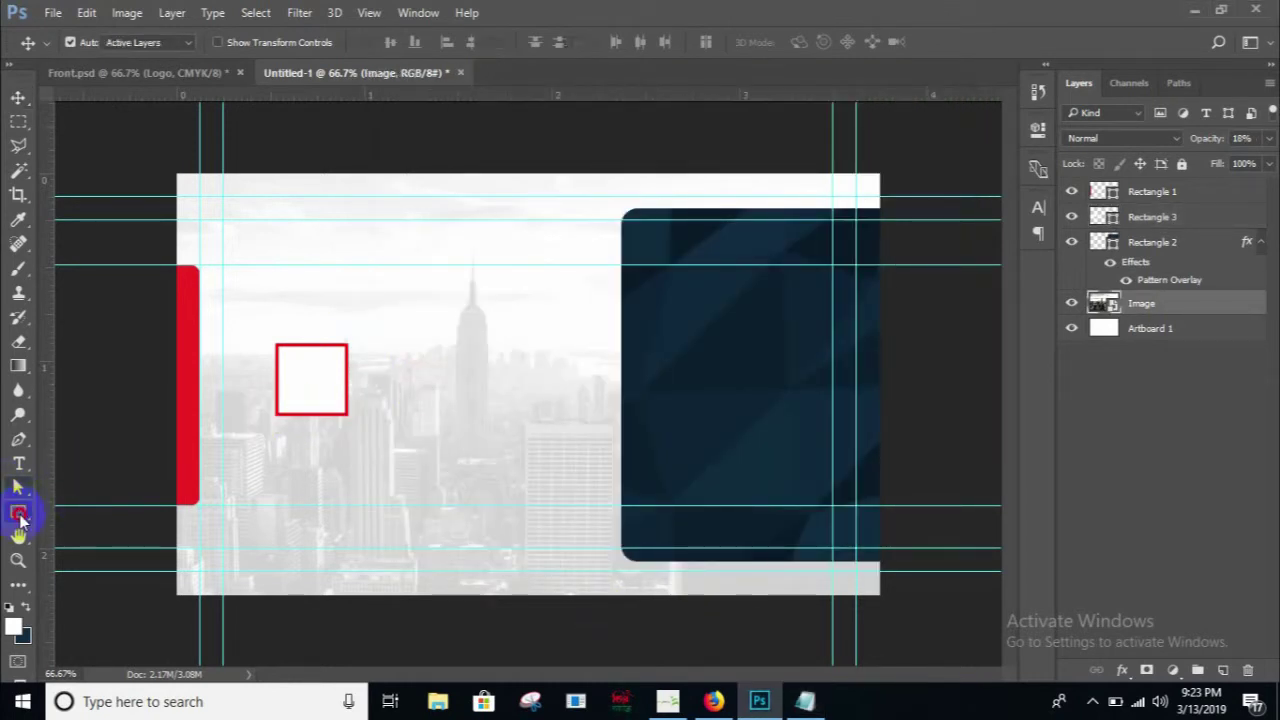
{"action": "left_click", "coordinate": [517, 357]}
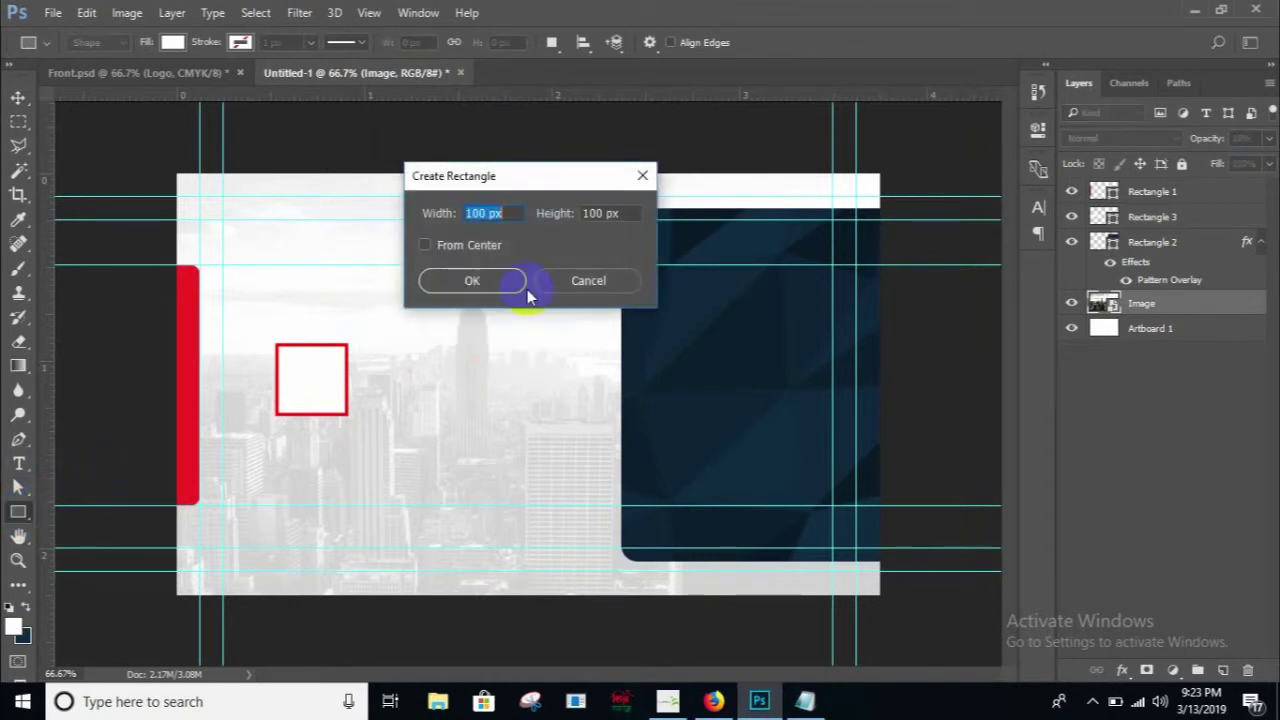
{"action": "type", "text": "106.38 px"}
{"action": "left_click", "coordinate": [805, 701]}
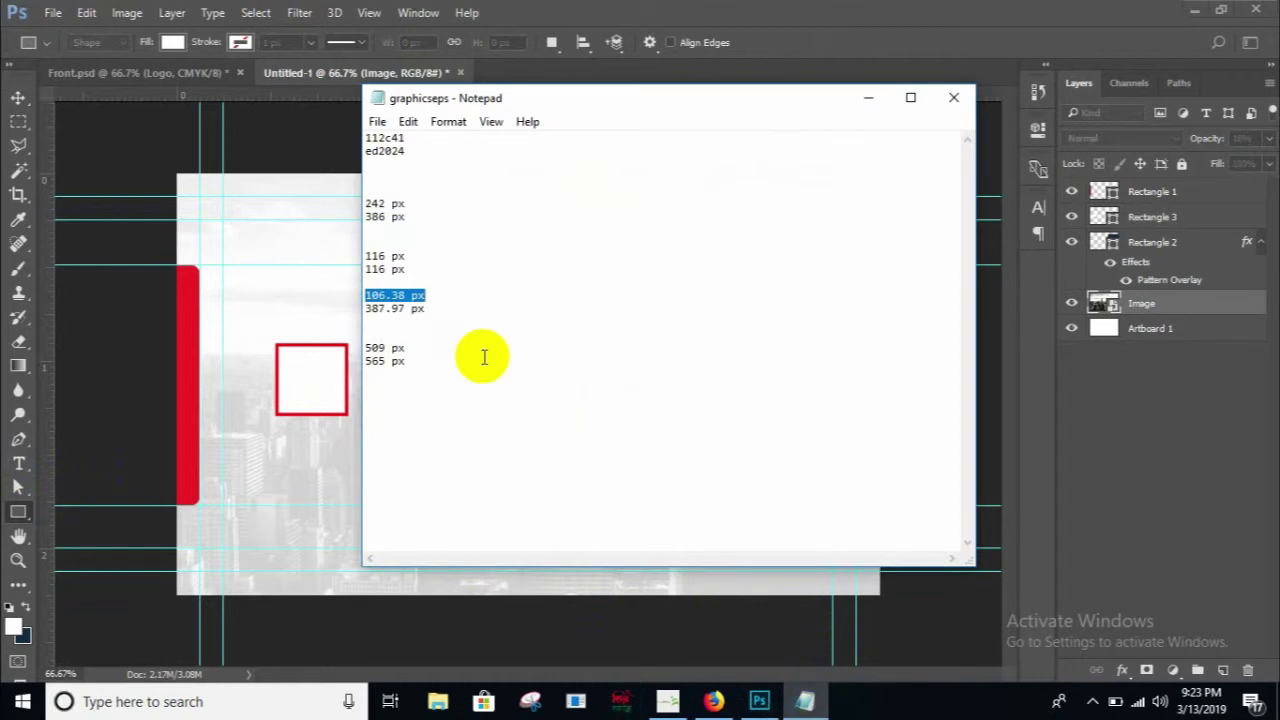
{"action": "left_click_drag", "start_coordinate": [430, 309], "coordinate": [350, 318]}
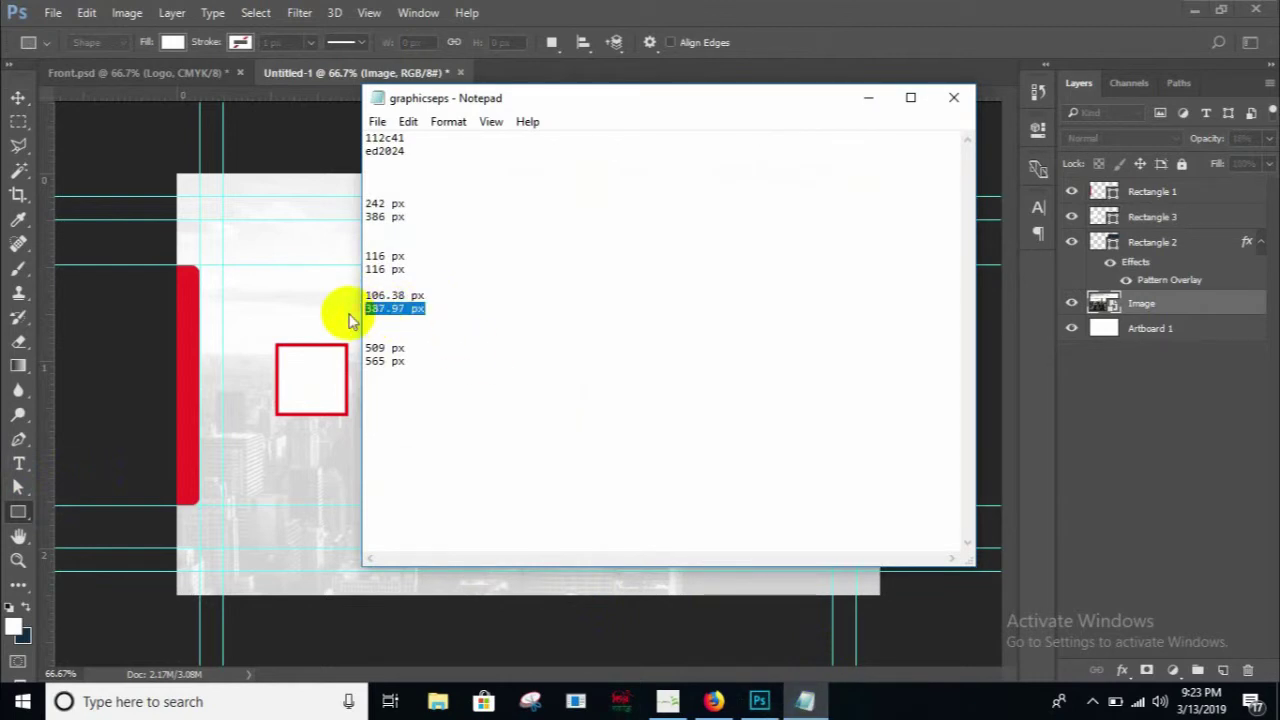
{"action": "key", "text": "alt+Tab"}
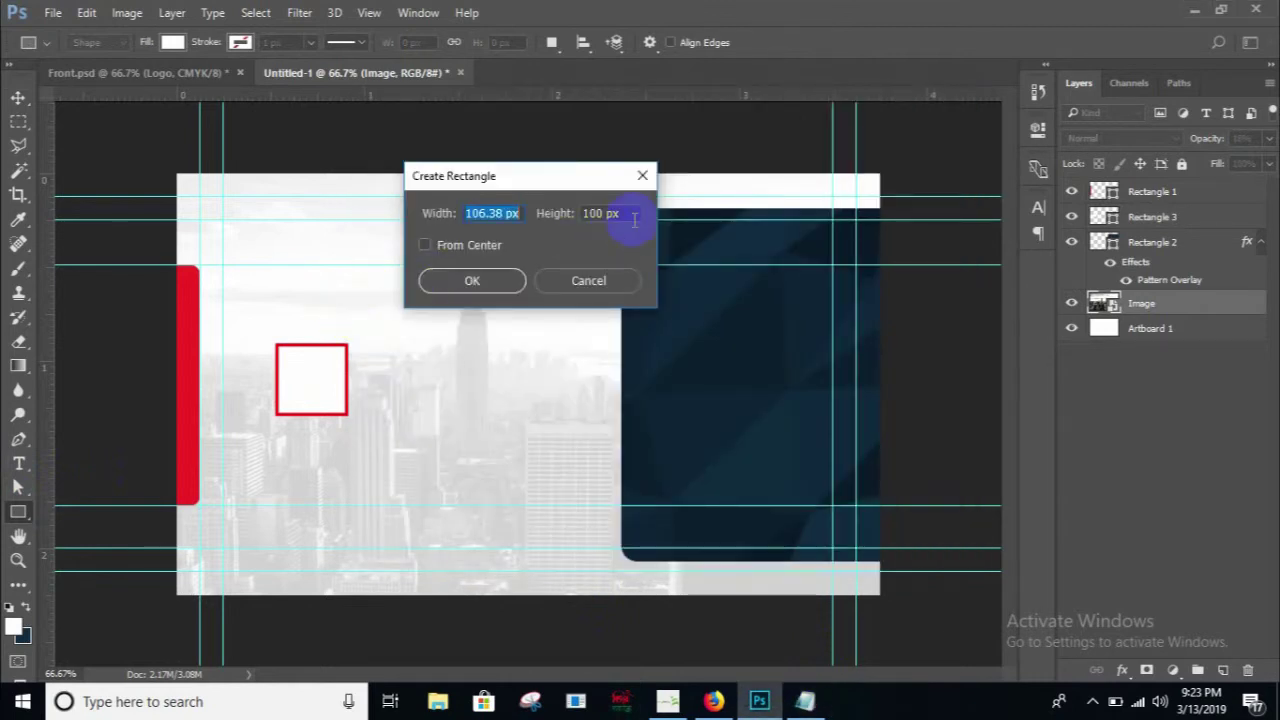
{"action": "key", "text": "Tab"}
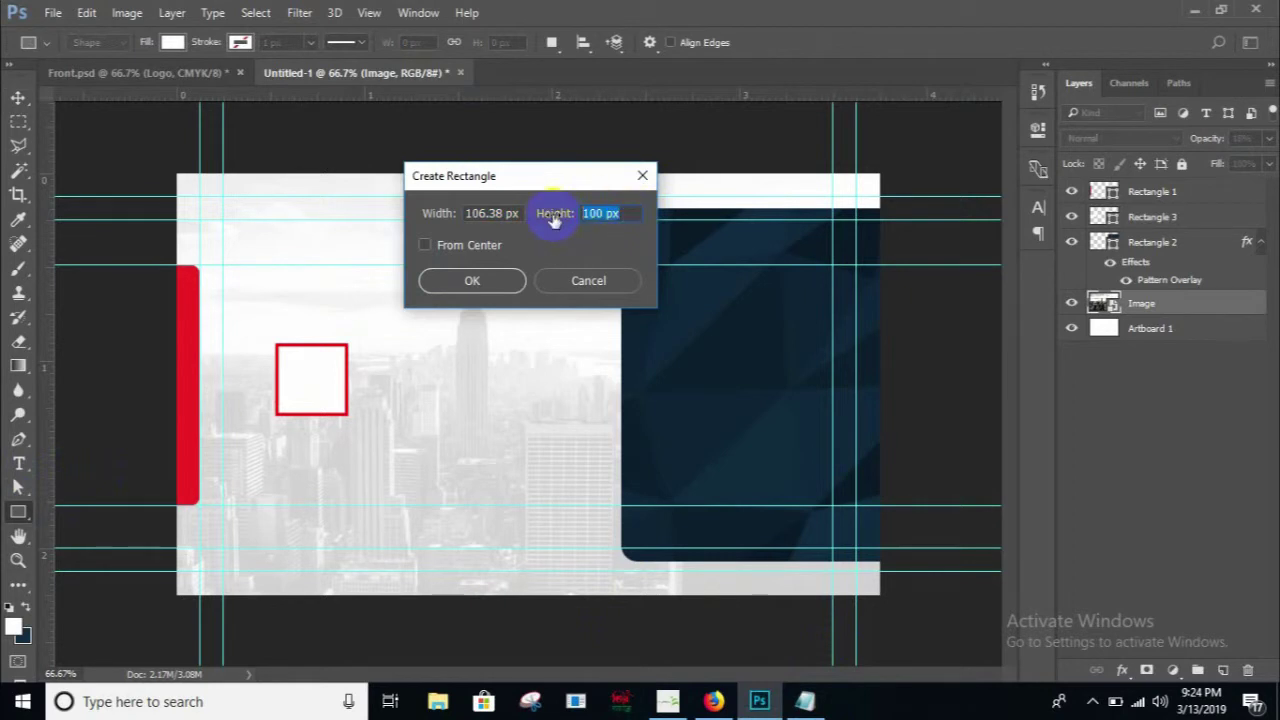
{"action": "type", "text": "387.97 px"}
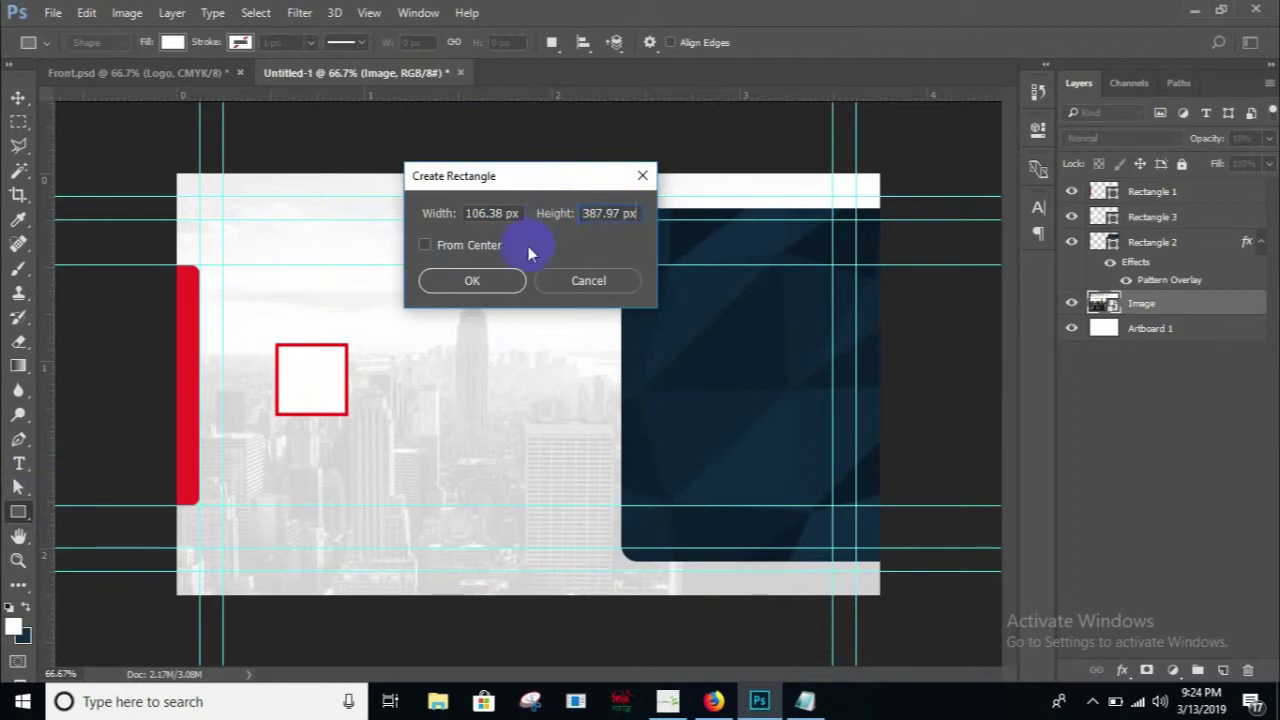
{"action": "left_click", "coordinate": [501, 285]}
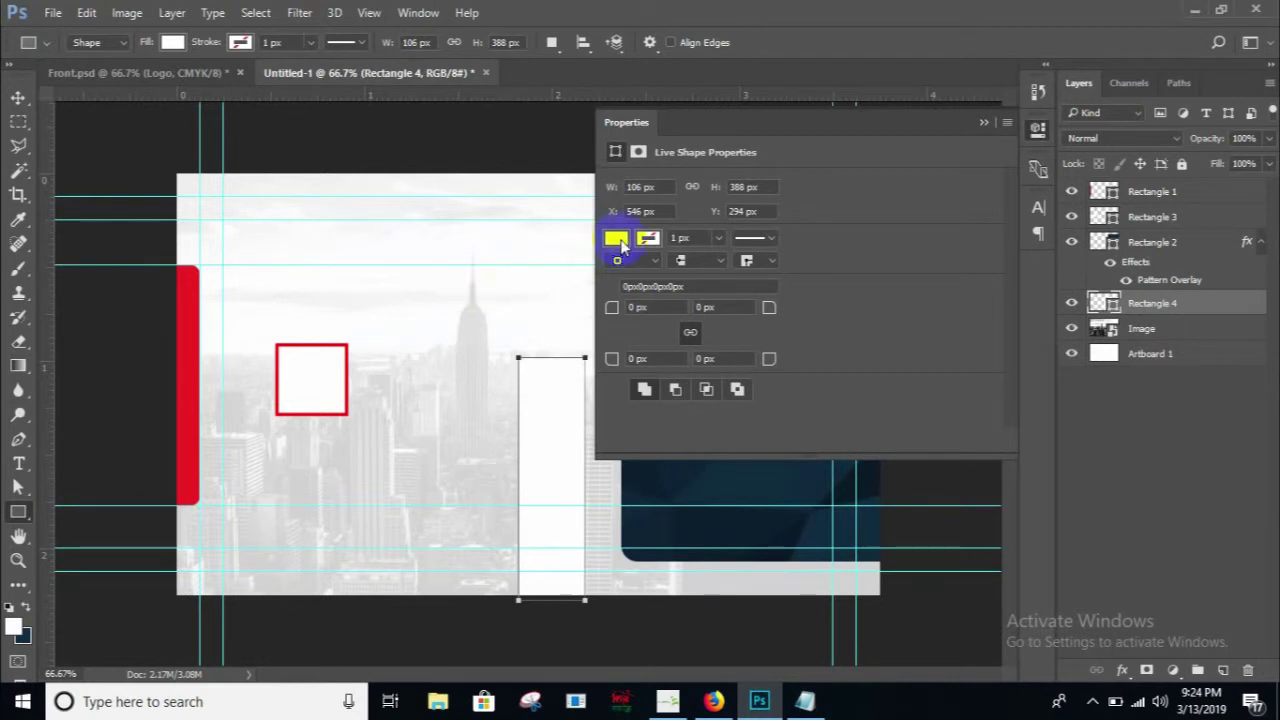
- Fill Rectangle 4 with red #ed2024 pasted from the notes
{"action": "left_click", "coordinate": [619, 240]}
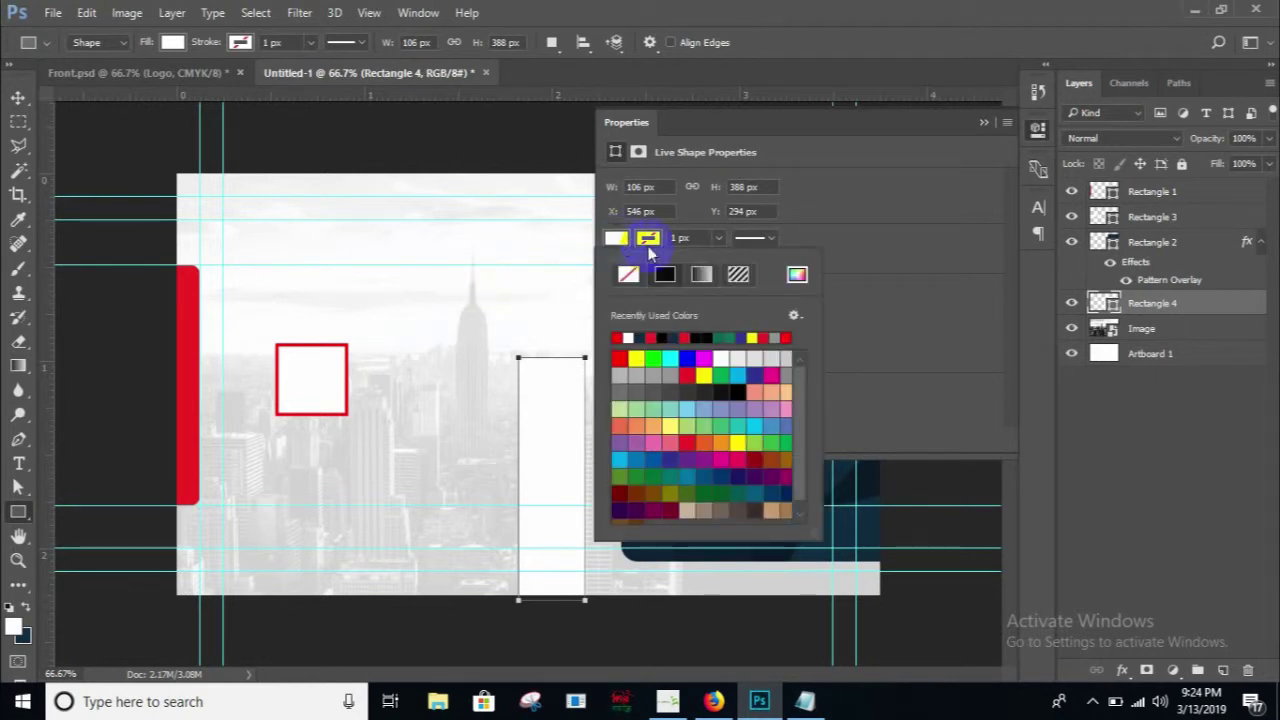
{"action": "left_click", "coordinate": [796, 272]}
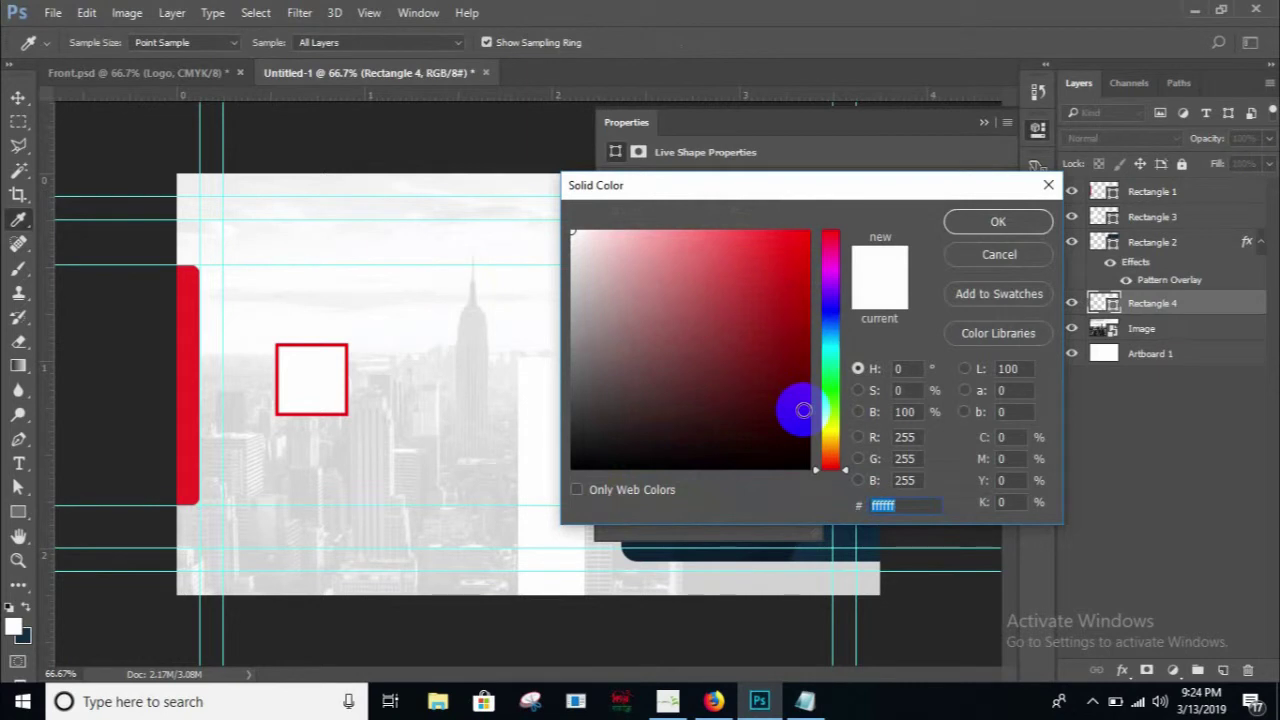
{"action": "left_click", "coordinate": [805, 701]}
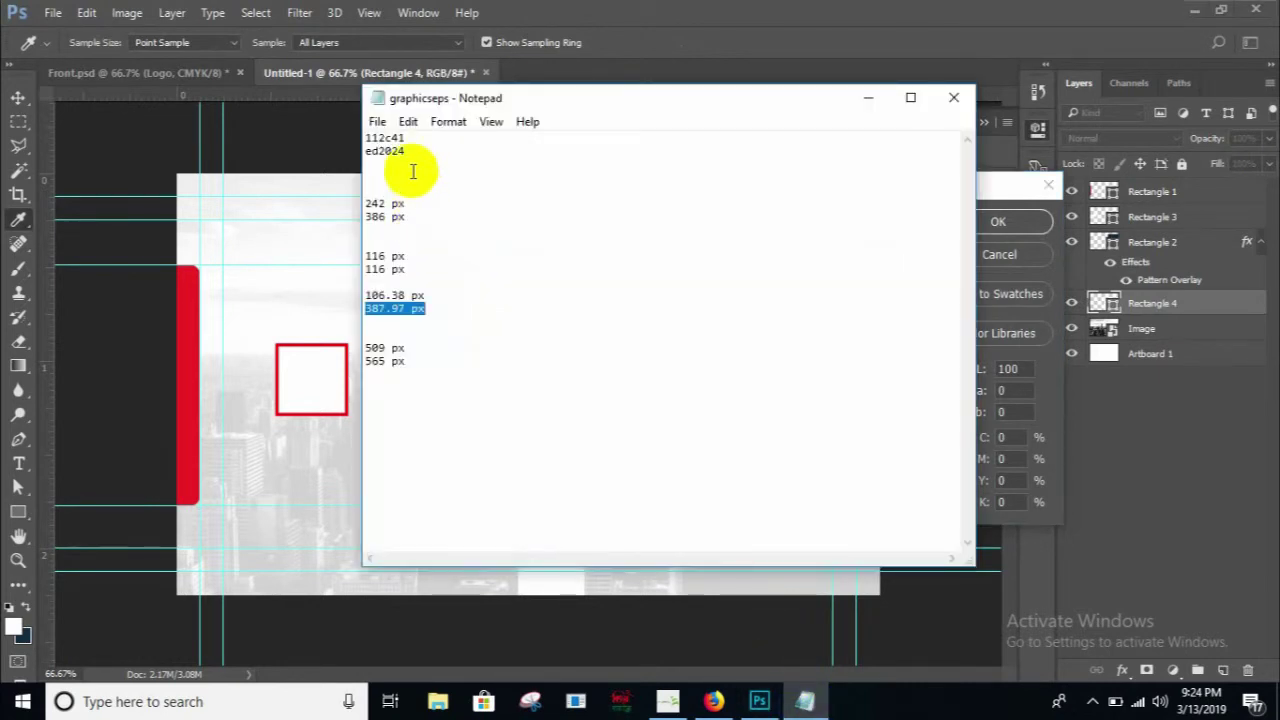
{"action": "left_click_drag", "start_coordinate": [406, 151], "coordinate": [320, 160]}
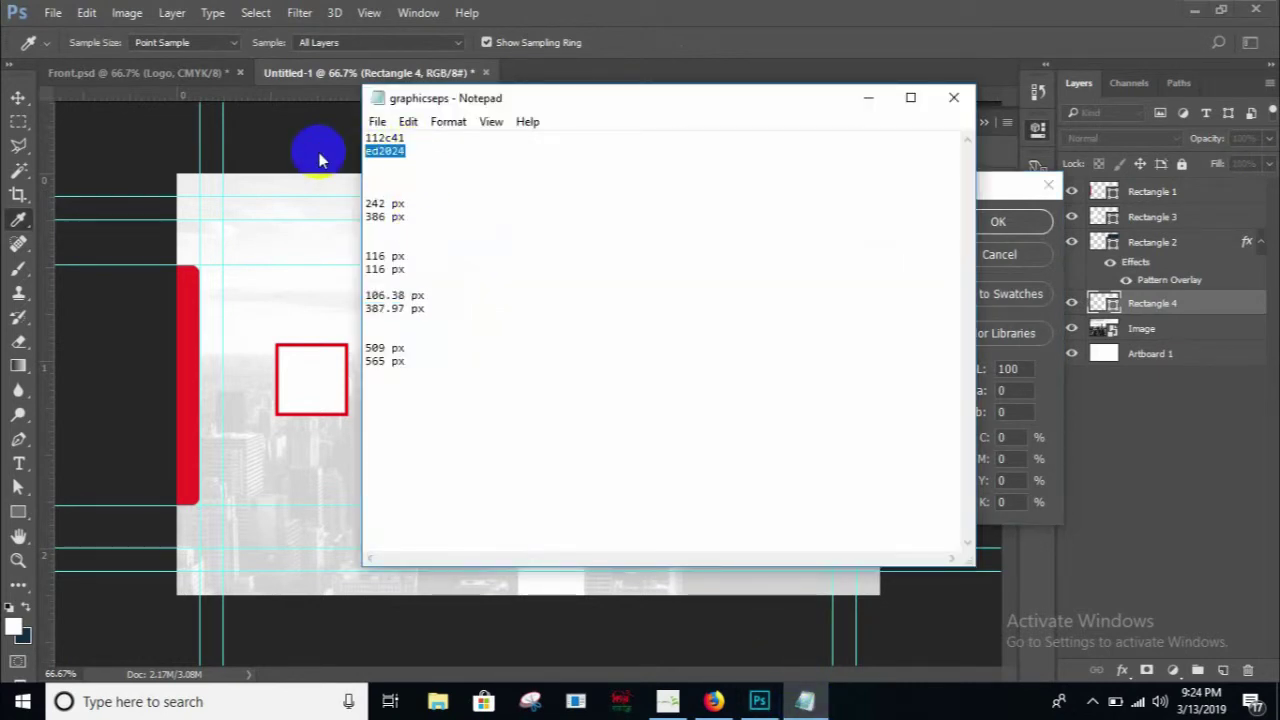
{"action": "left_click", "coordinate": [868, 97]}
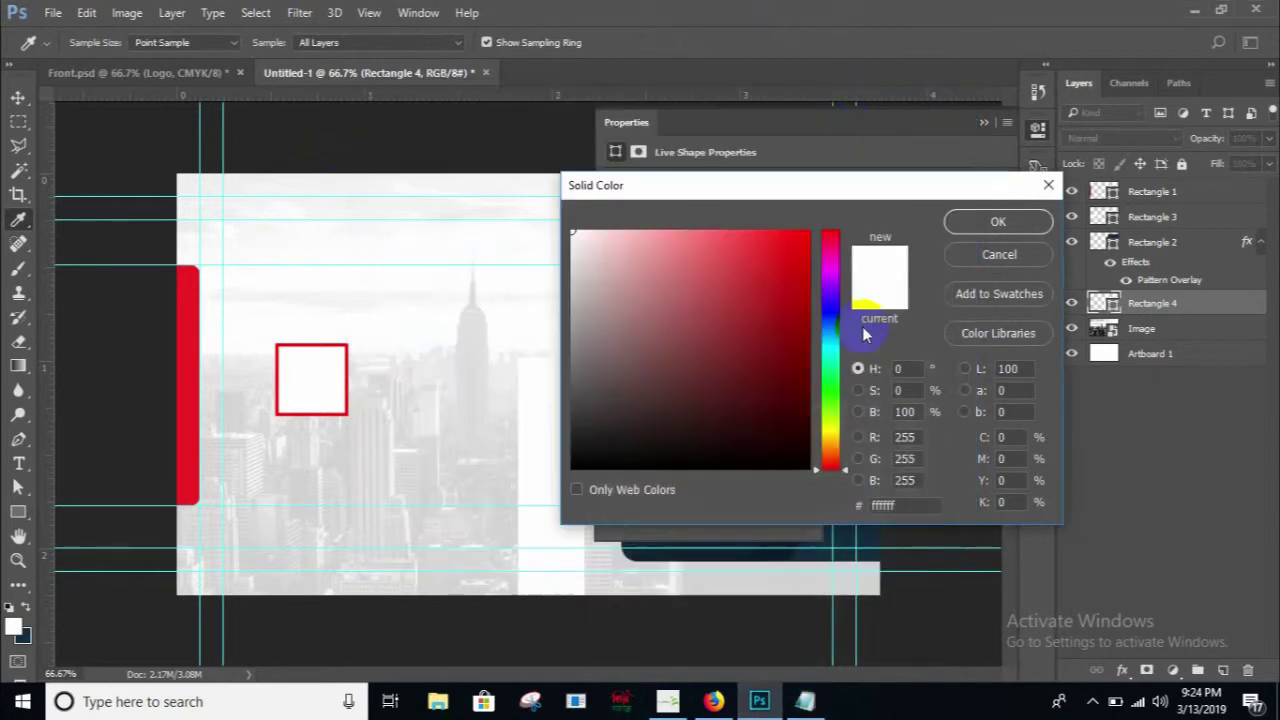
{"action": "double_click", "coordinate": [908, 505]}
{"action": "type", "text": "ed2024"}
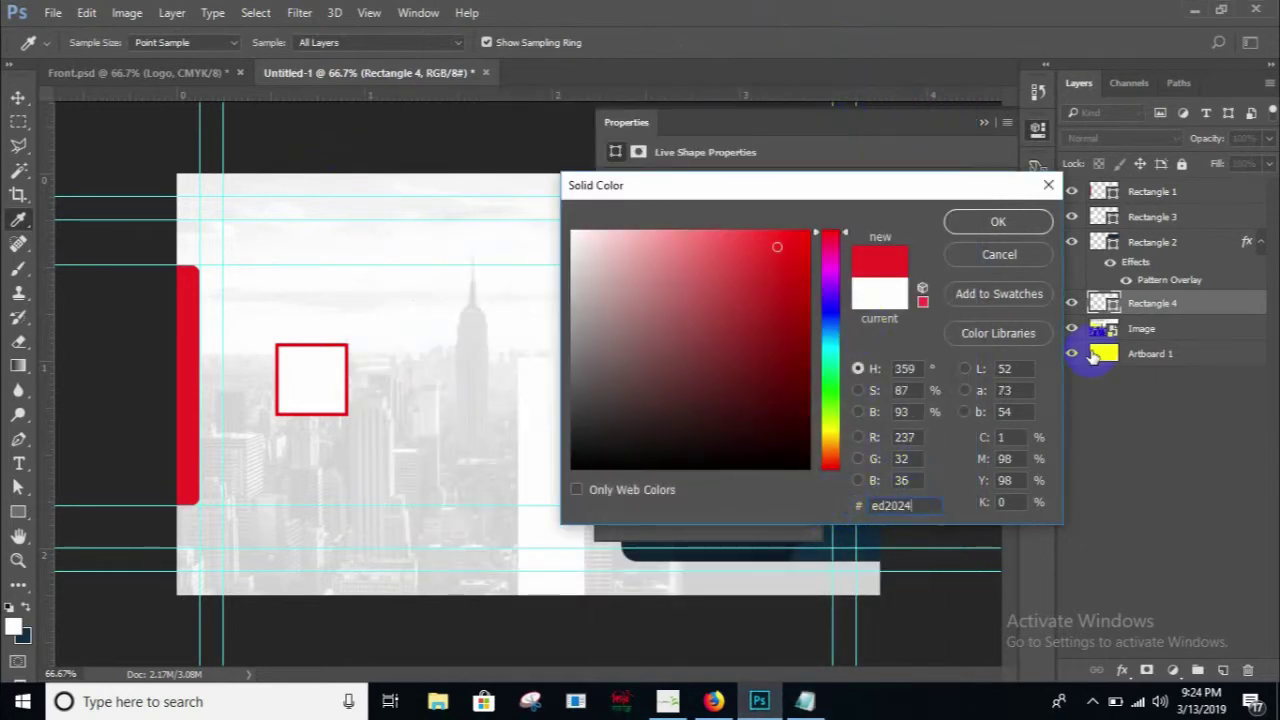
{"action": "left_click", "coordinate": [1004, 227]}
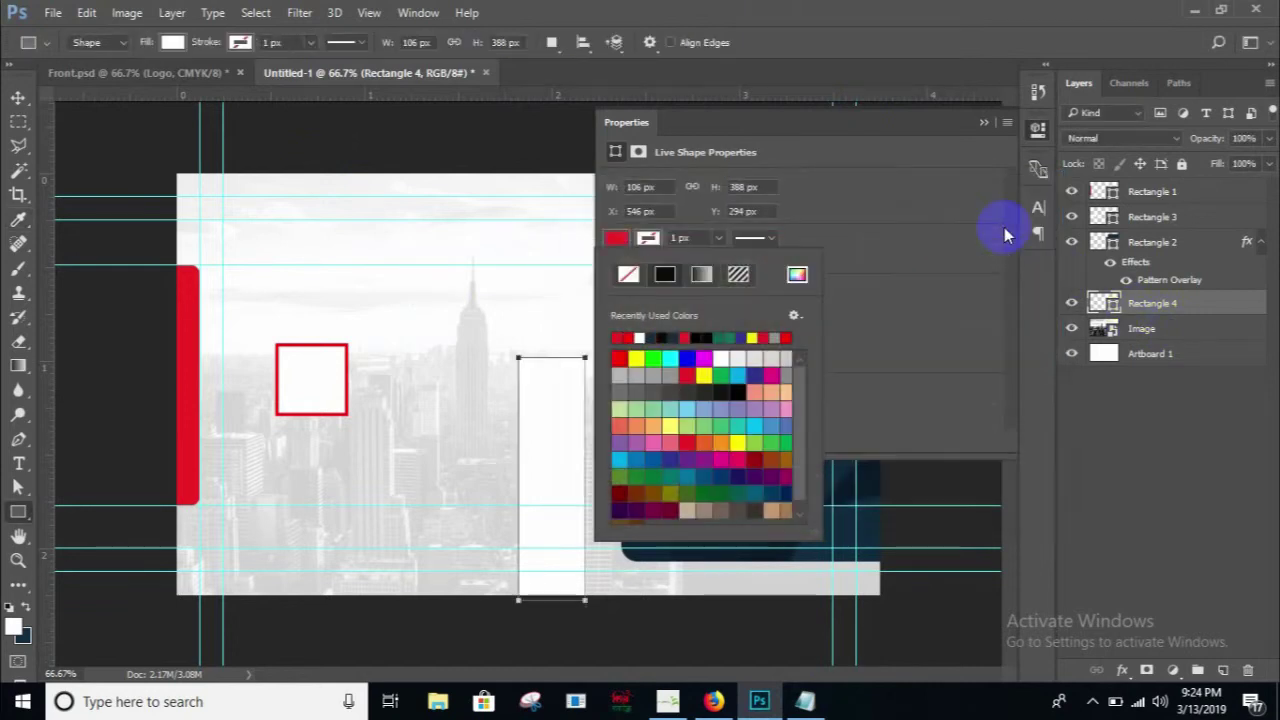
- Round the red rectangle's corners to about 16 px
{"action": "left_click", "coordinate": [837, 243]}
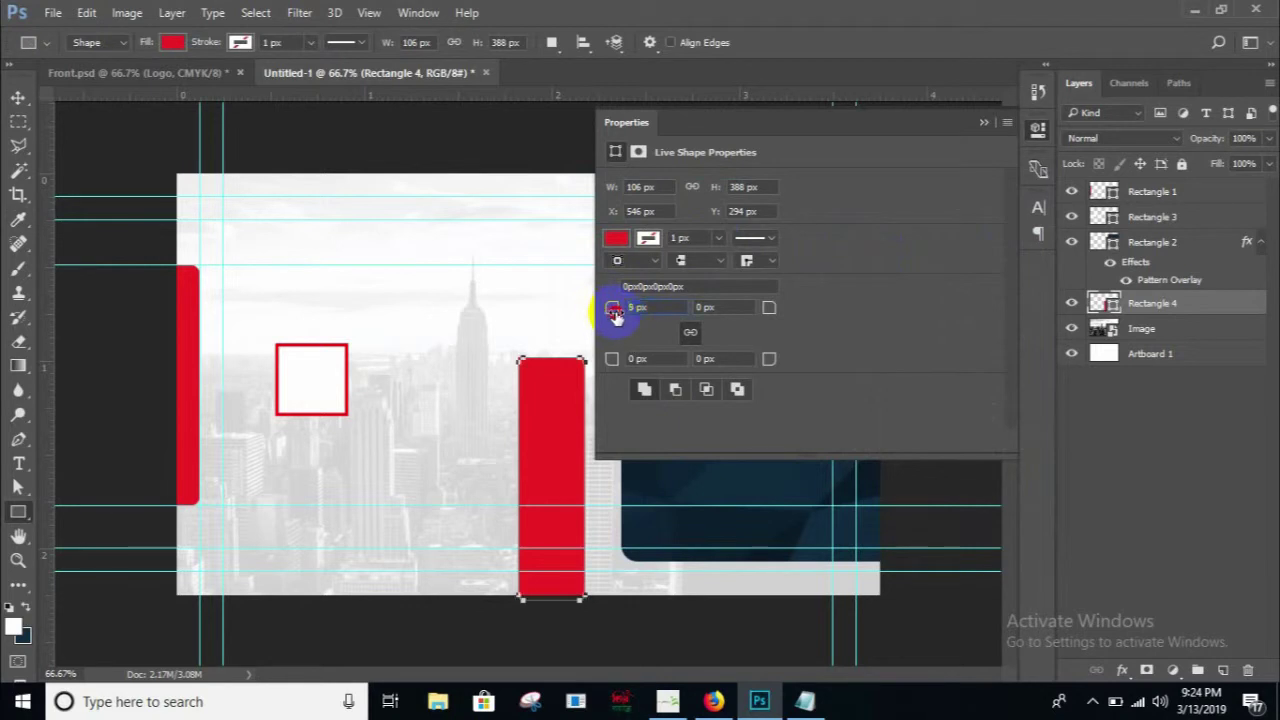
{"action": "left_click_drag", "start_coordinate": [608, 316], "coordinate": [625, 320]}
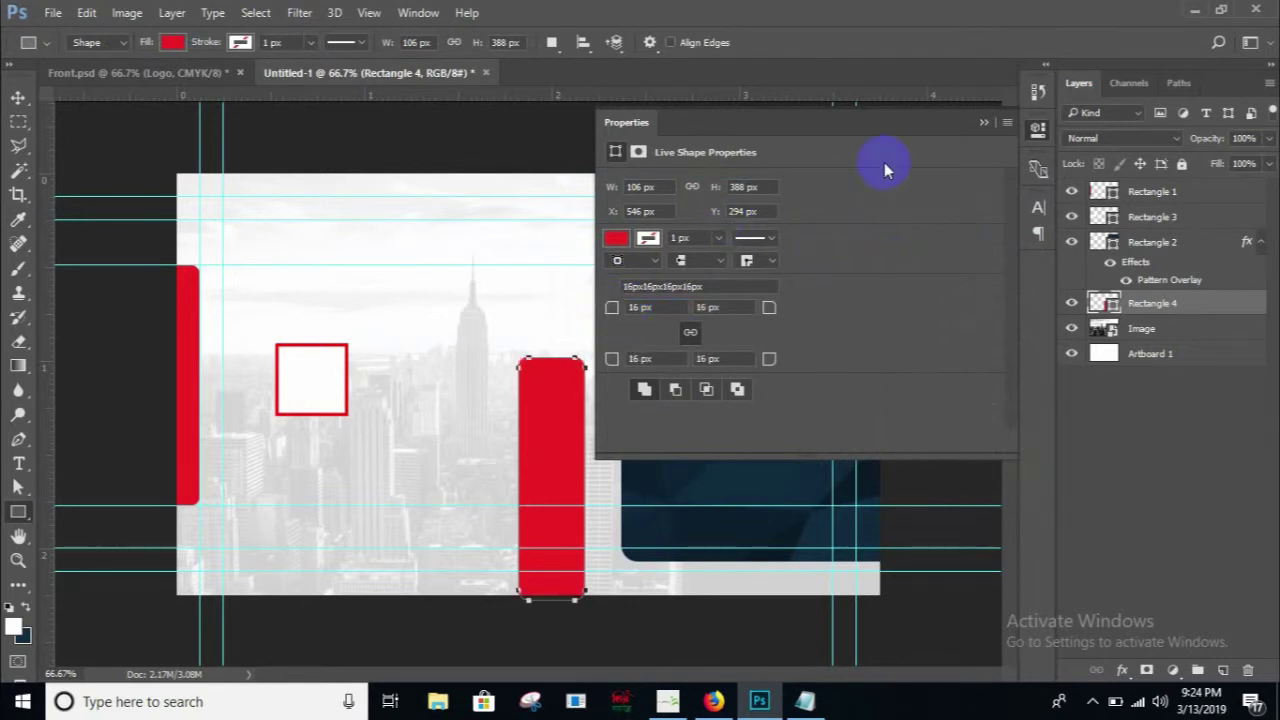
{"action": "left_click", "coordinate": [981, 124]}
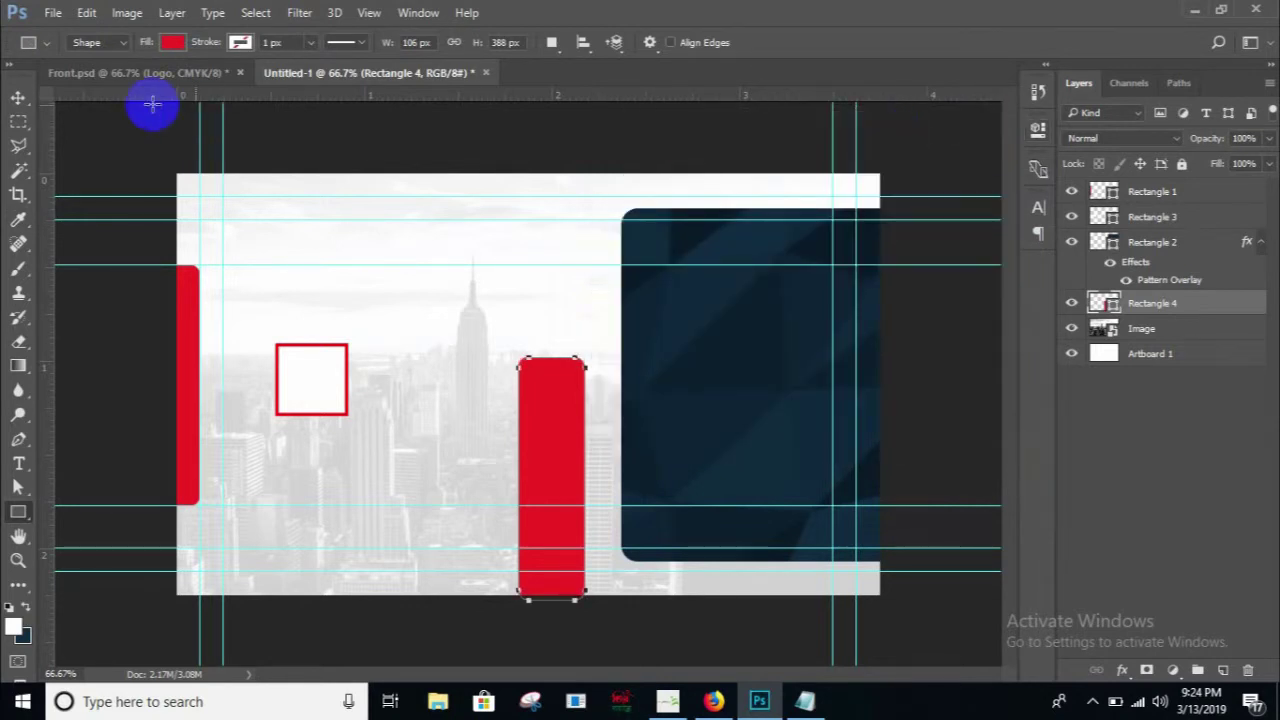
{"action": "left_click", "coordinate": [19, 98]}
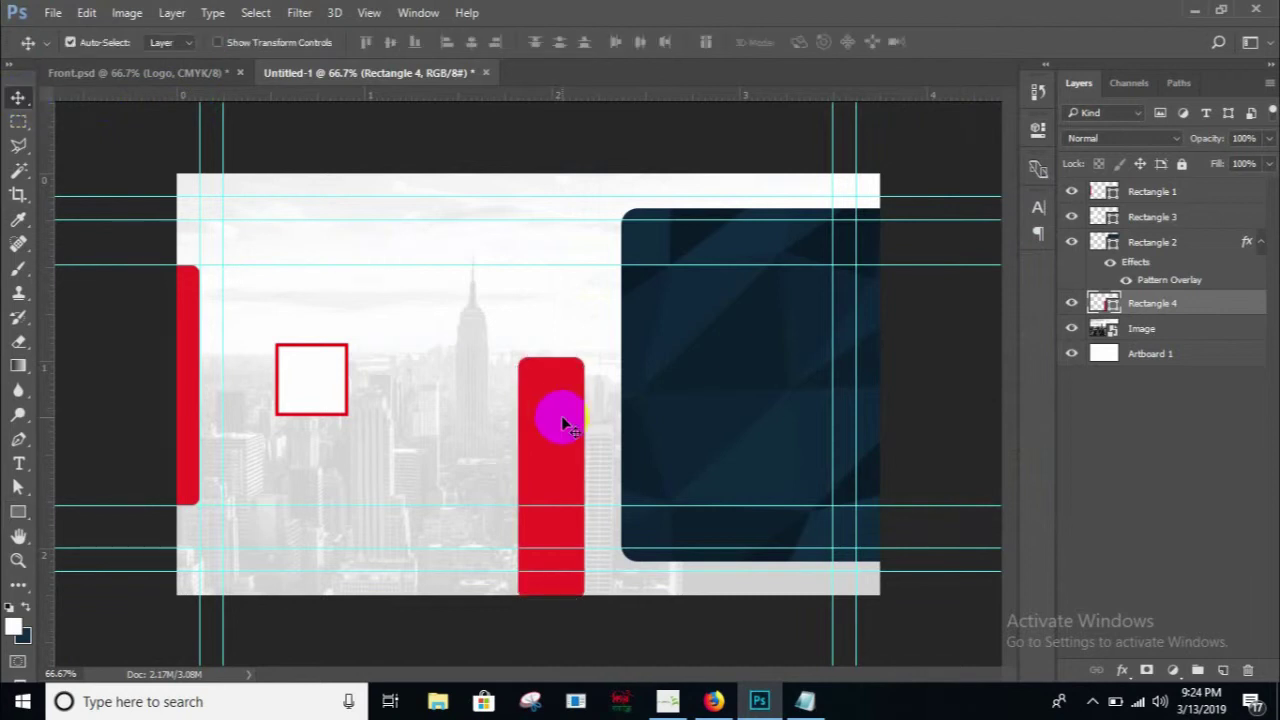
- Move the red bar up and right, flush against the navy panel's left edge
{"action": "left_click_drag", "start_coordinate": [558, 425], "coordinate": [605, 333]}
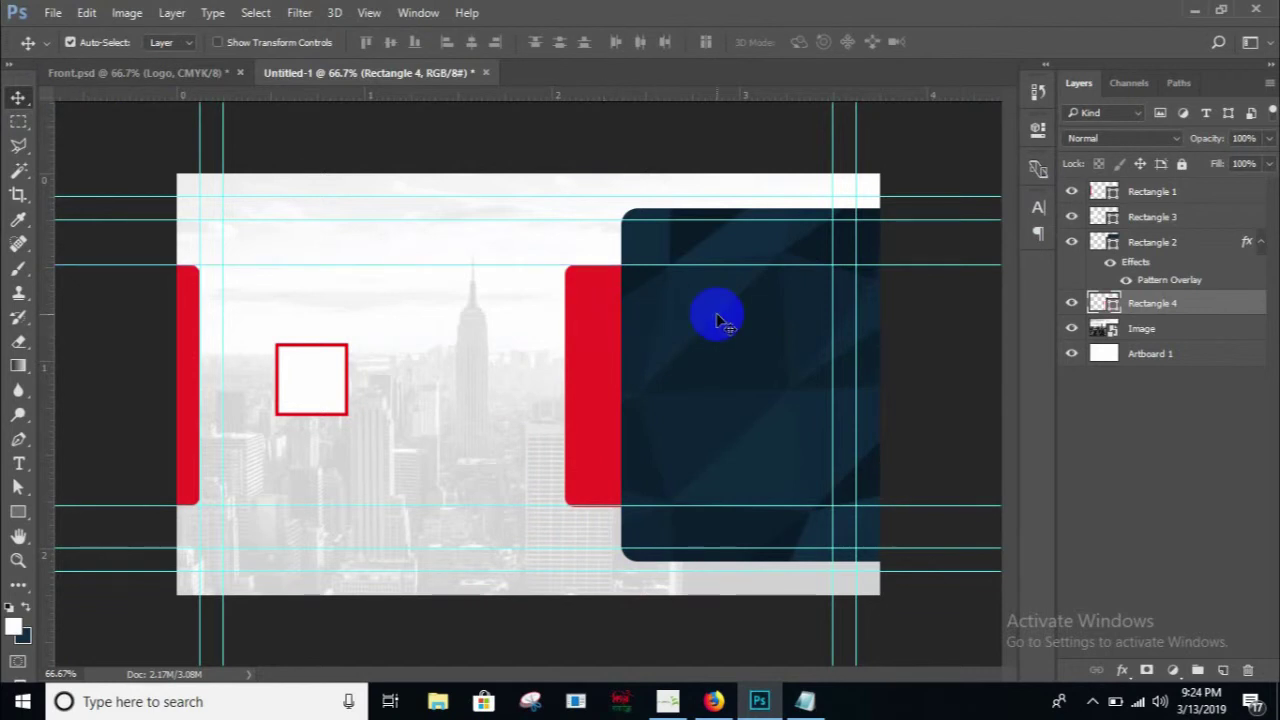
{"action": "left_click", "coordinate": [19, 513]}
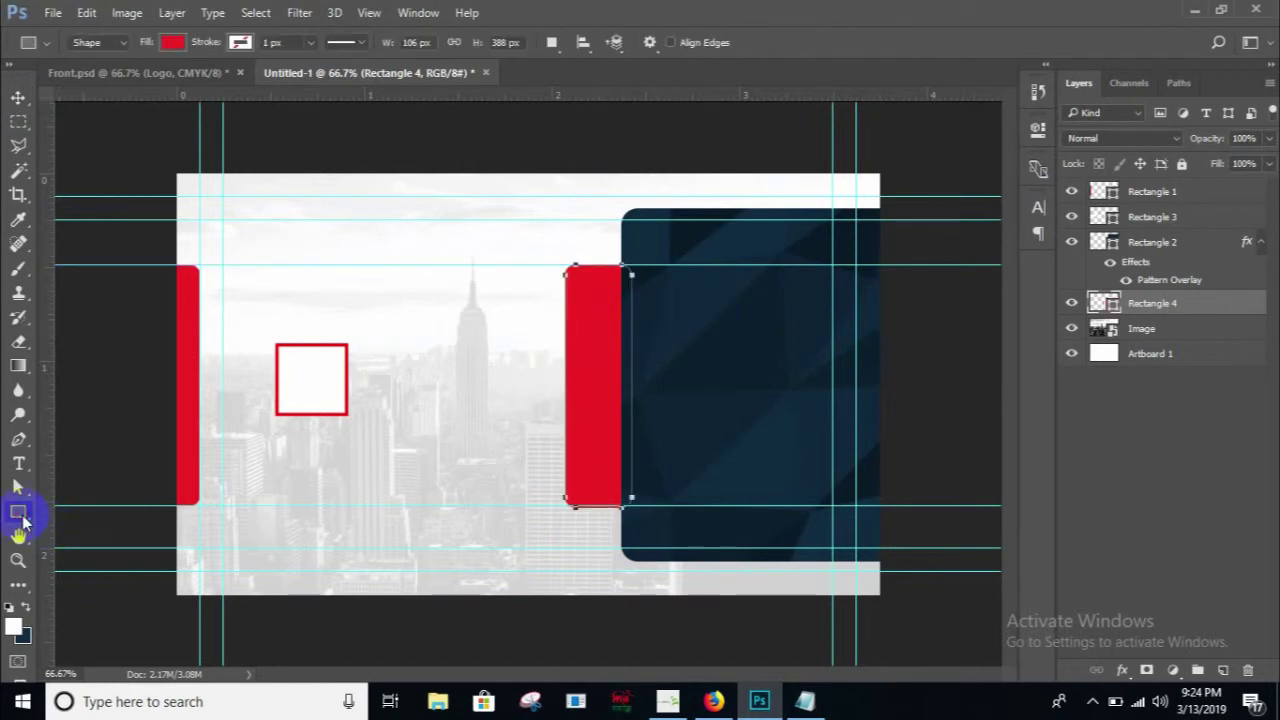
{"action": "left_click", "coordinate": [560, 249]}
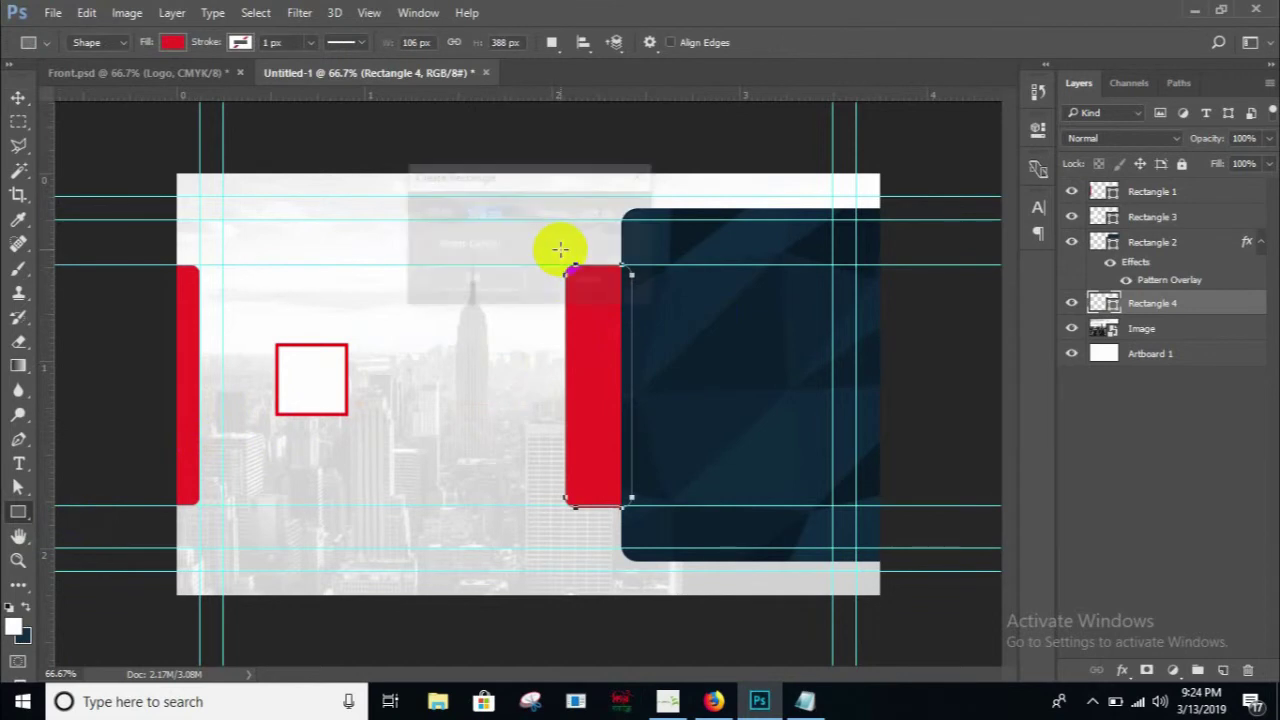
{"action": "key", "text": "Escape"}
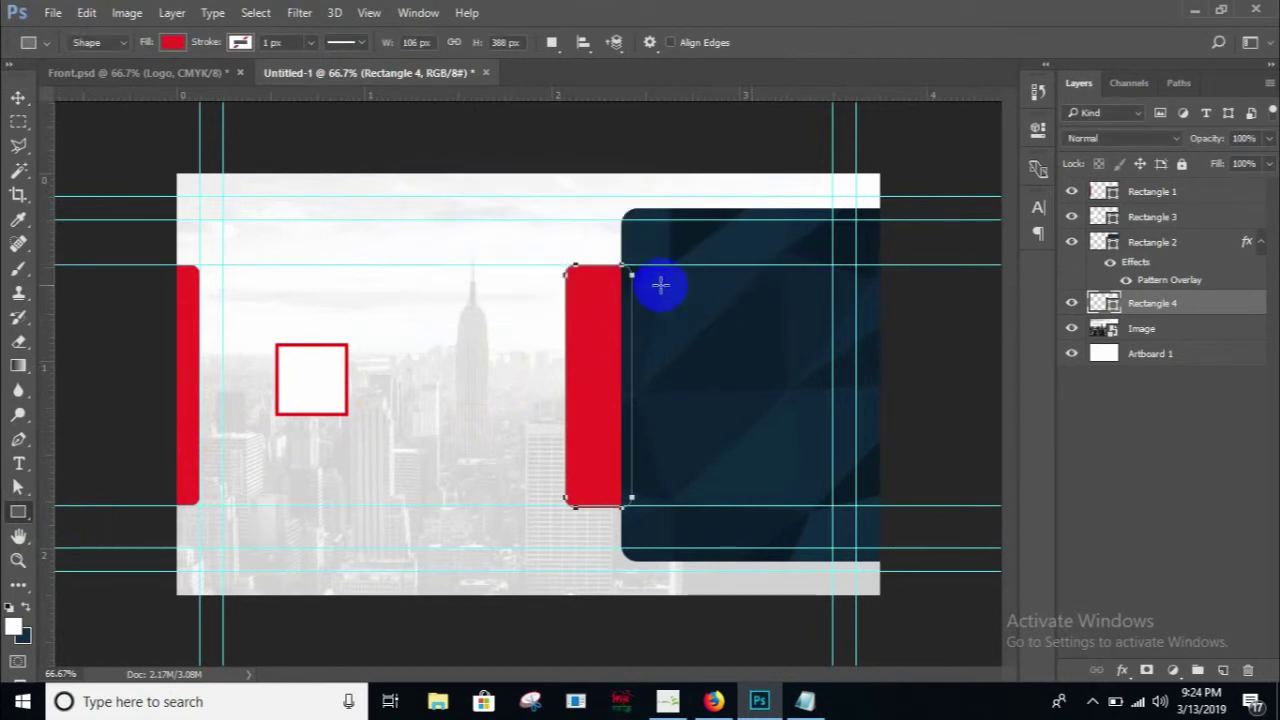
{"action": "left_click", "coordinate": [18, 97]}
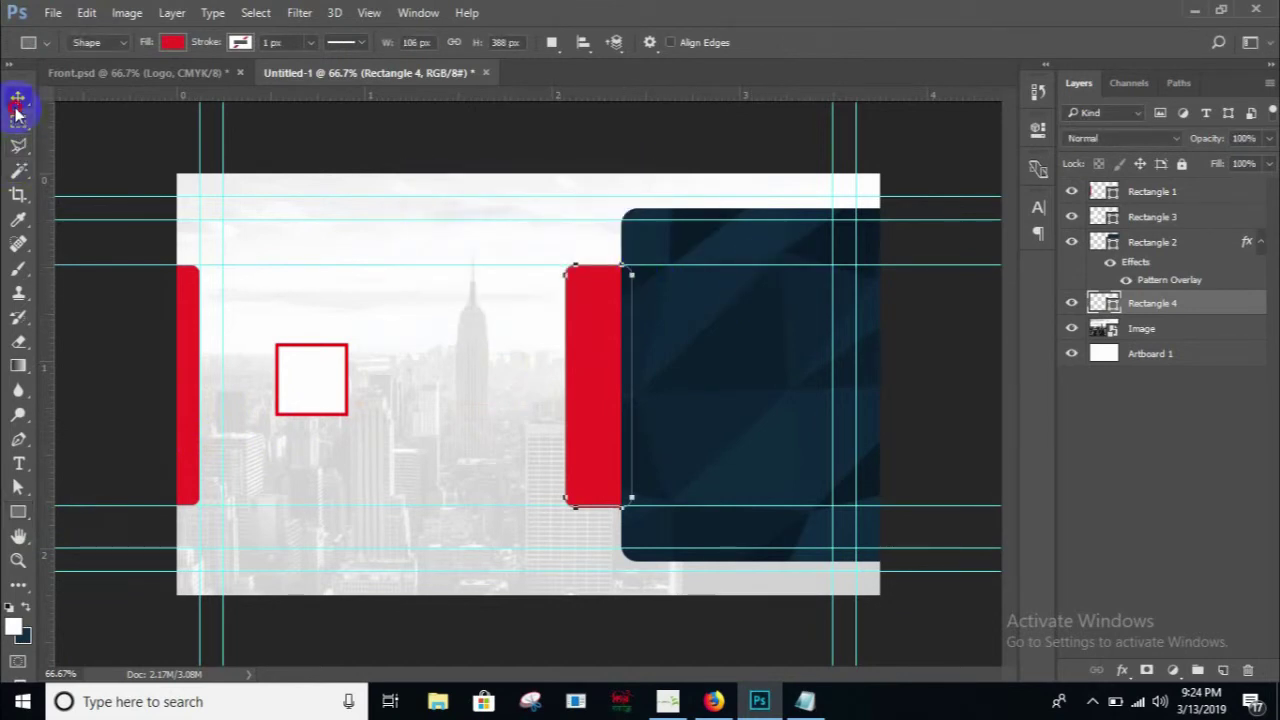
{"action": "left_click", "coordinate": [373, 306]}
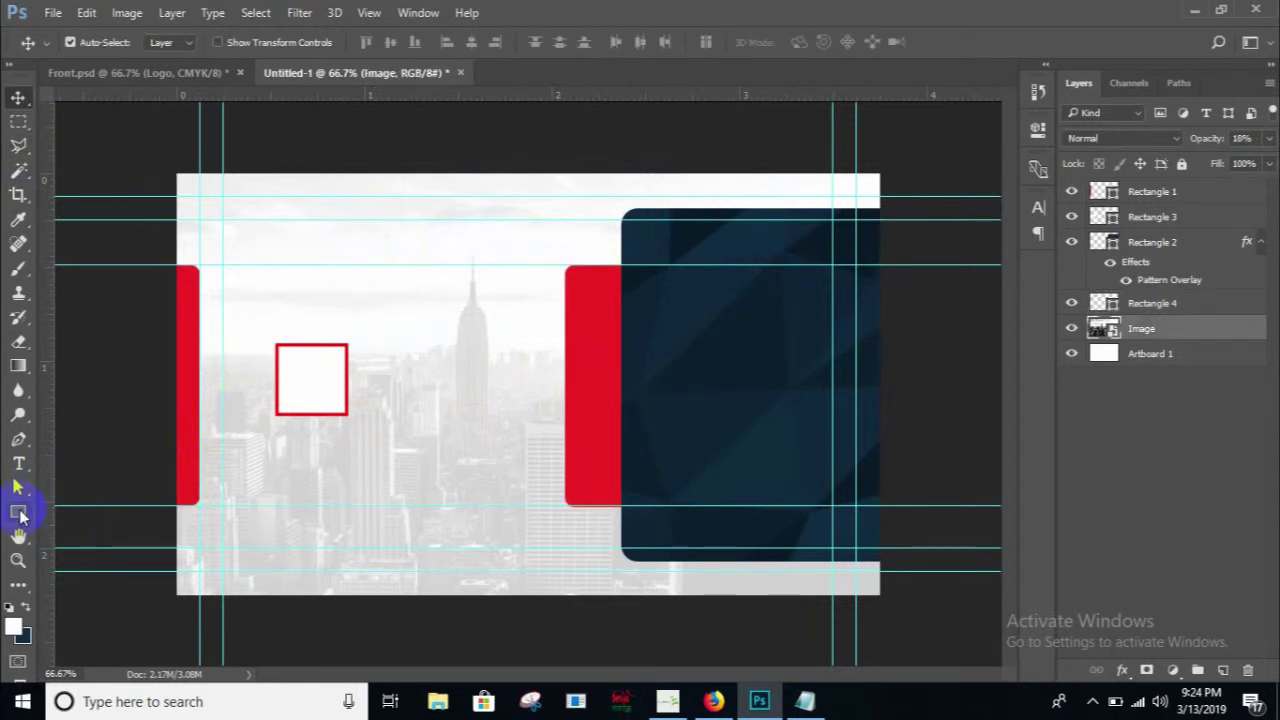
- Draw a 420 × 386 px white rectangle from the navy panel's top-left corner
{"action": "left_click", "coordinate": [18, 512]}
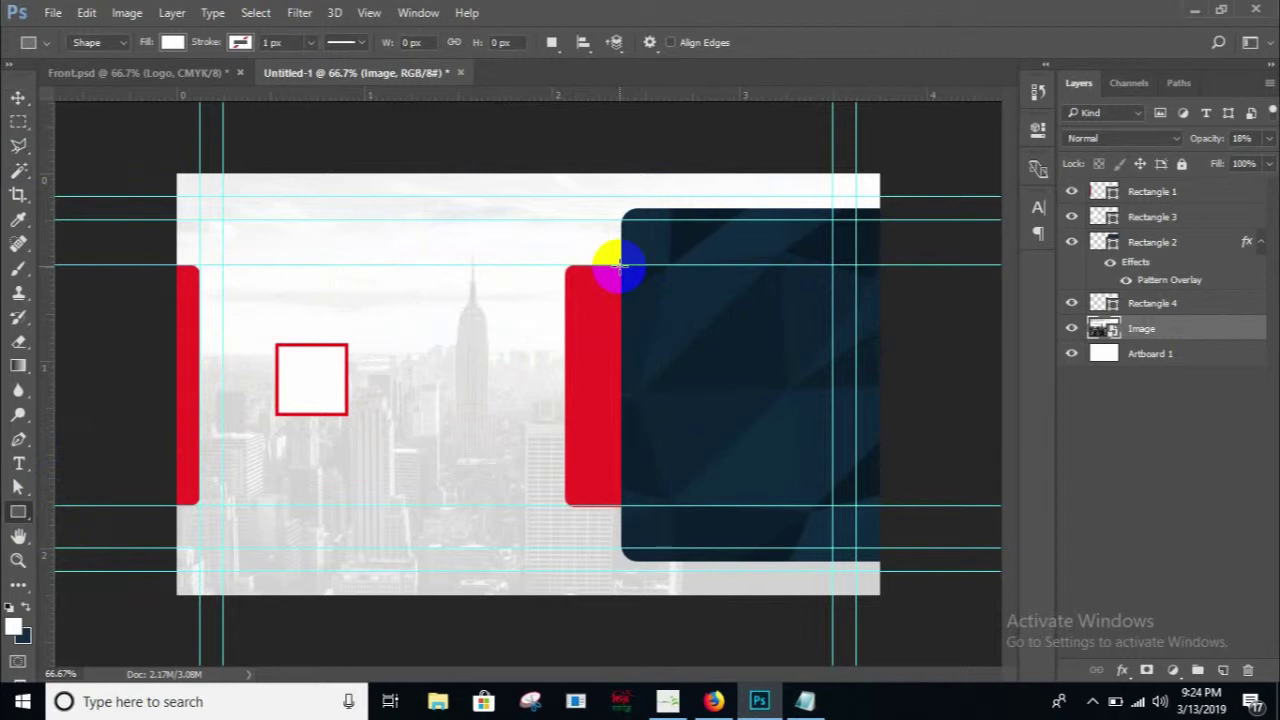
{"action": "mouse_move", "coordinate": [618, 266]}
{"action": "left_mouse_down"}
{"action": "mouse_move", "coordinate": [870, 466]}
{"action": "mouse_move", "coordinate": [881, 505]}
{"action": "left_mouse_up"}
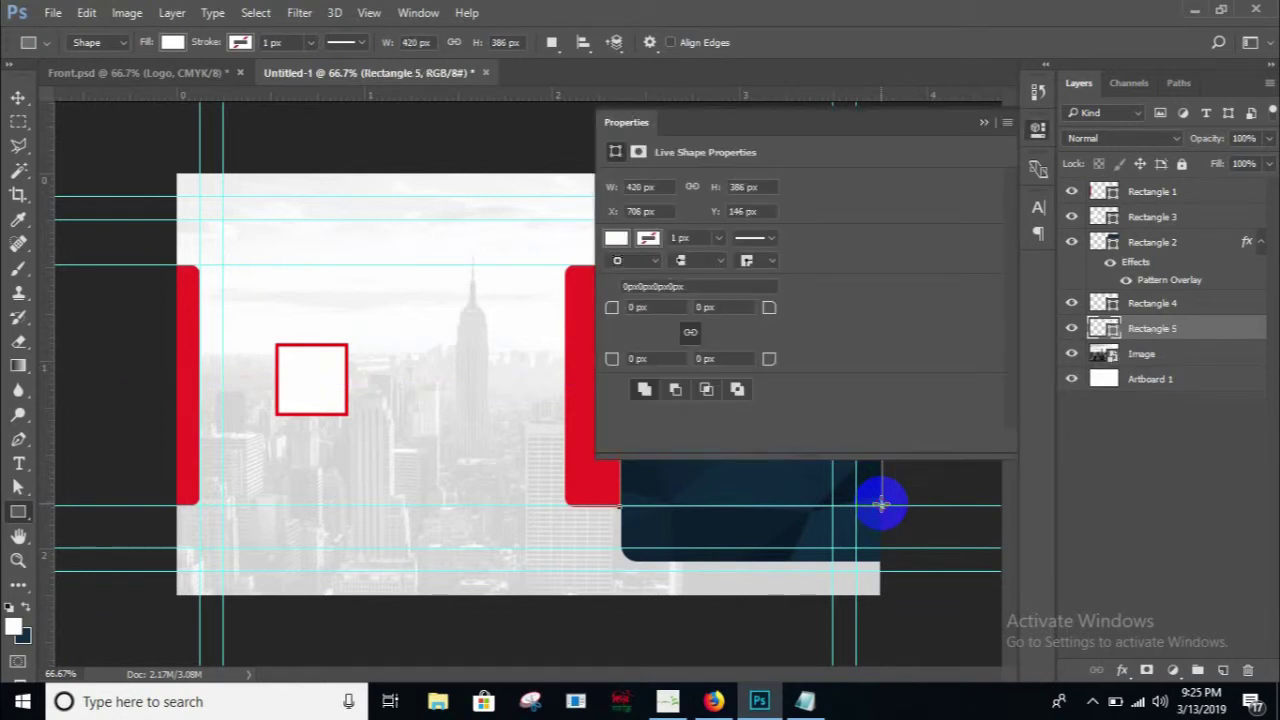
{"action": "left_click", "coordinate": [674, 258]}
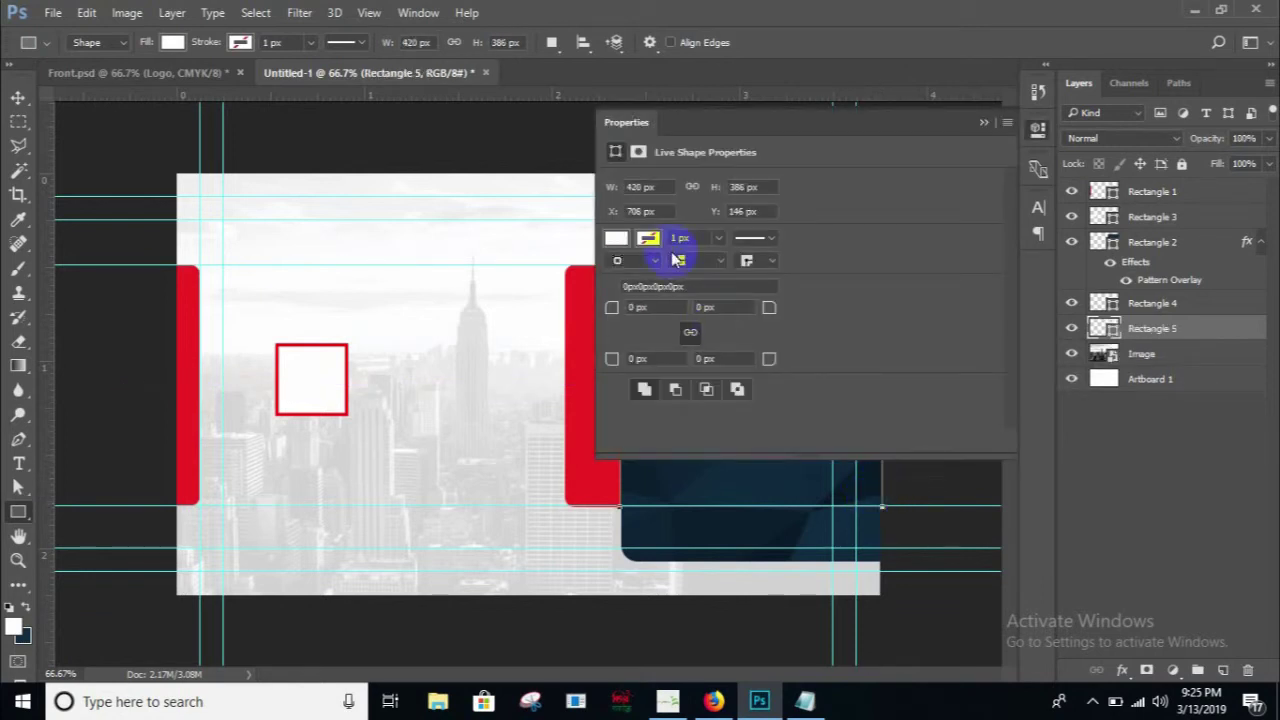
{"action": "left_click", "coordinate": [979, 122]}
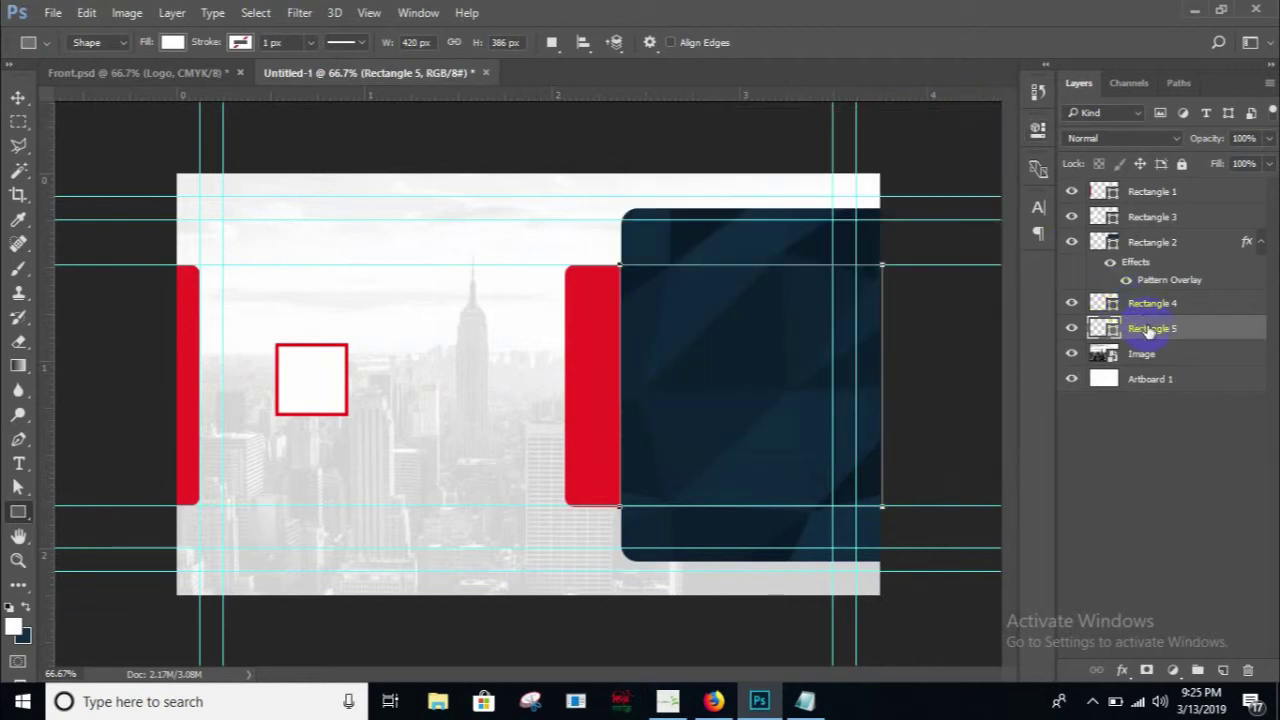
- Move Rectangle 5 to the top of the layer stack and compare against Front.psd
{"action": "mouse_move", "coordinate": [1145, 328]}
{"action": "left_mouse_down"}
{"action": "mouse_move", "coordinate": [1165, 173]}
{"action": "mouse_move", "coordinate": [1170, 182]}
{"action": "left_mouse_up"}
{"action": "left_click_drag", "start_coordinate": [1151, 330], "coordinate": [1168, 193]}
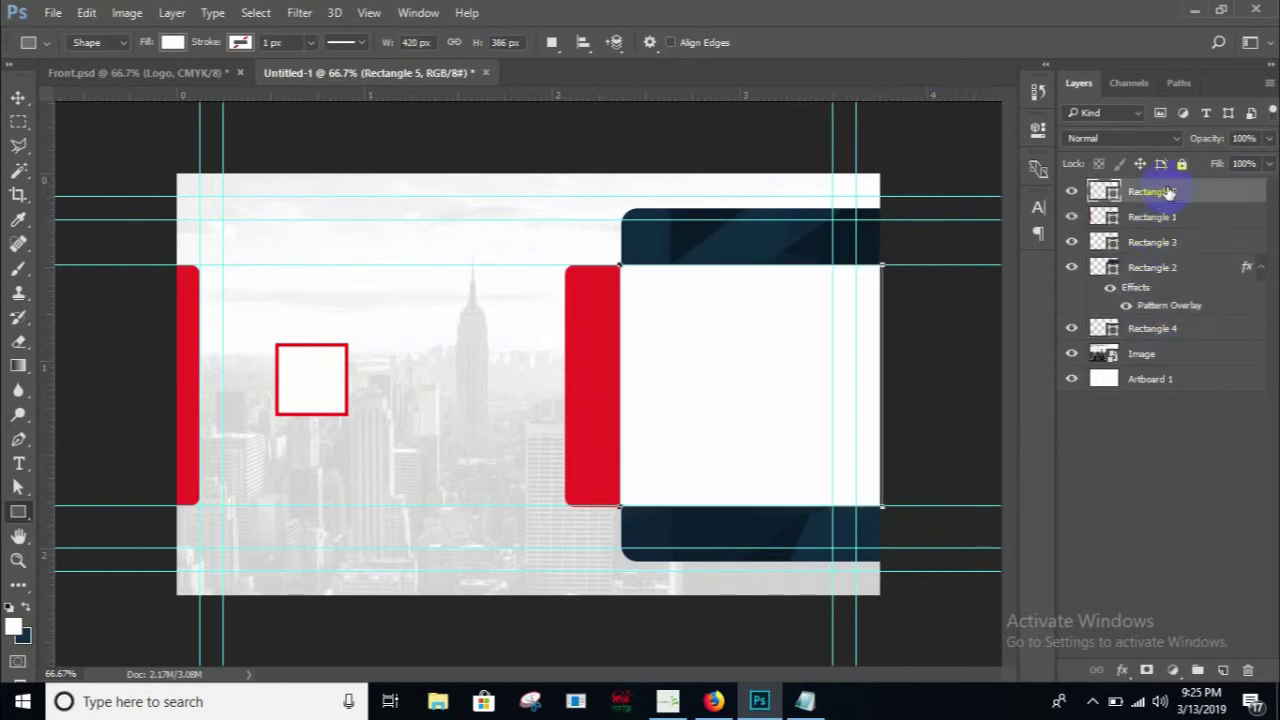
{"action": "left_click", "coordinate": [18, 98]}
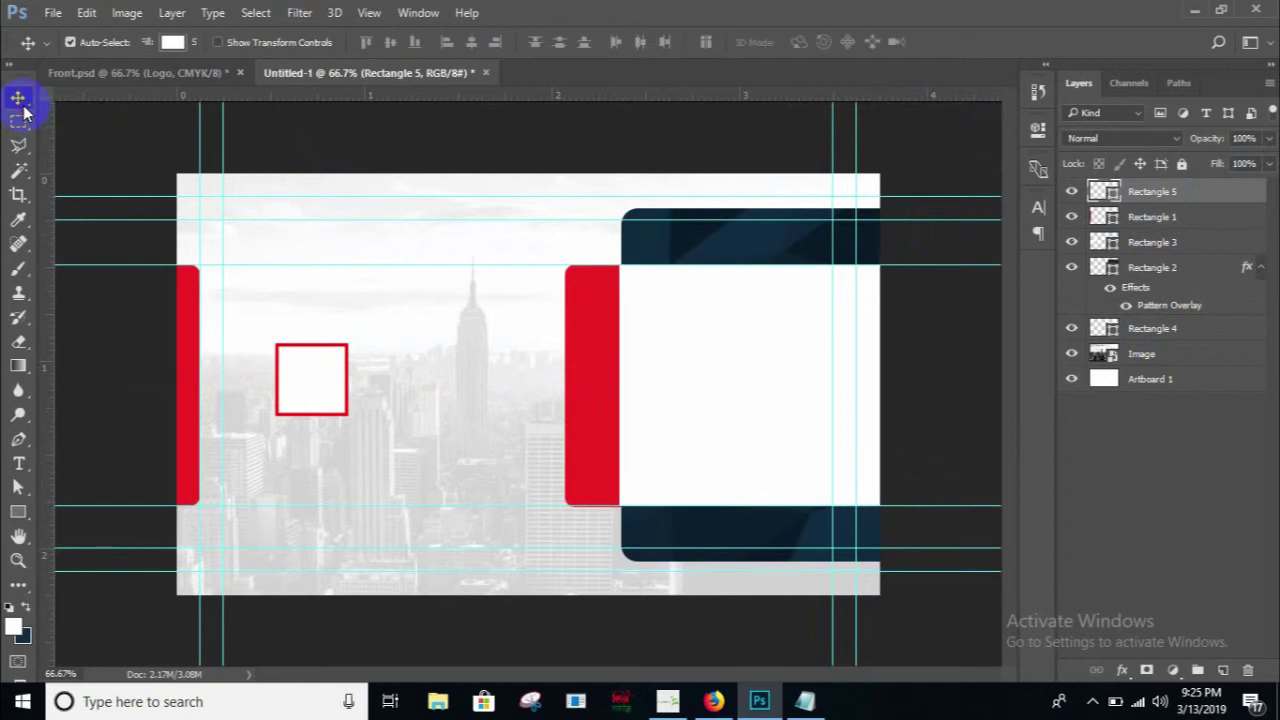
{"action": "left_click", "coordinate": [181, 75]}
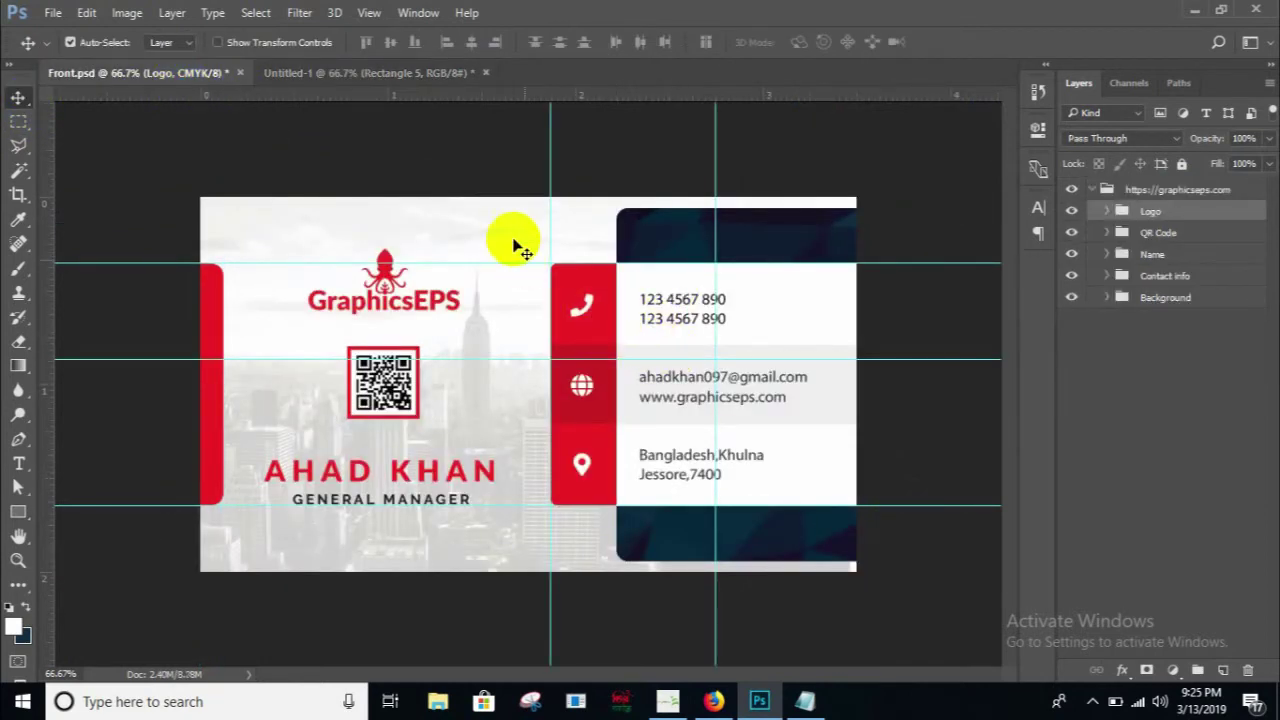
{"action": "left_click", "coordinate": [381, 76]}
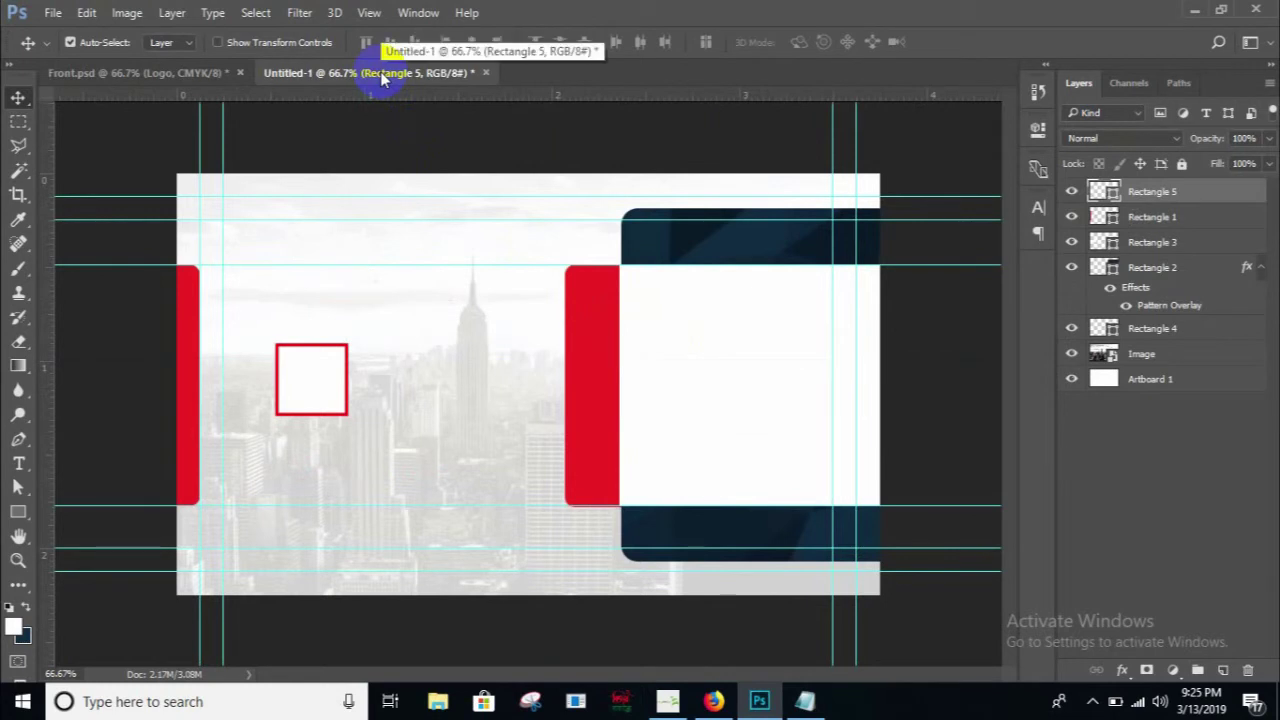
- Embed the graphicseps logo and drag it to the card's upper left above the red square
{"action": "left_click", "coordinate": [51, 13]}
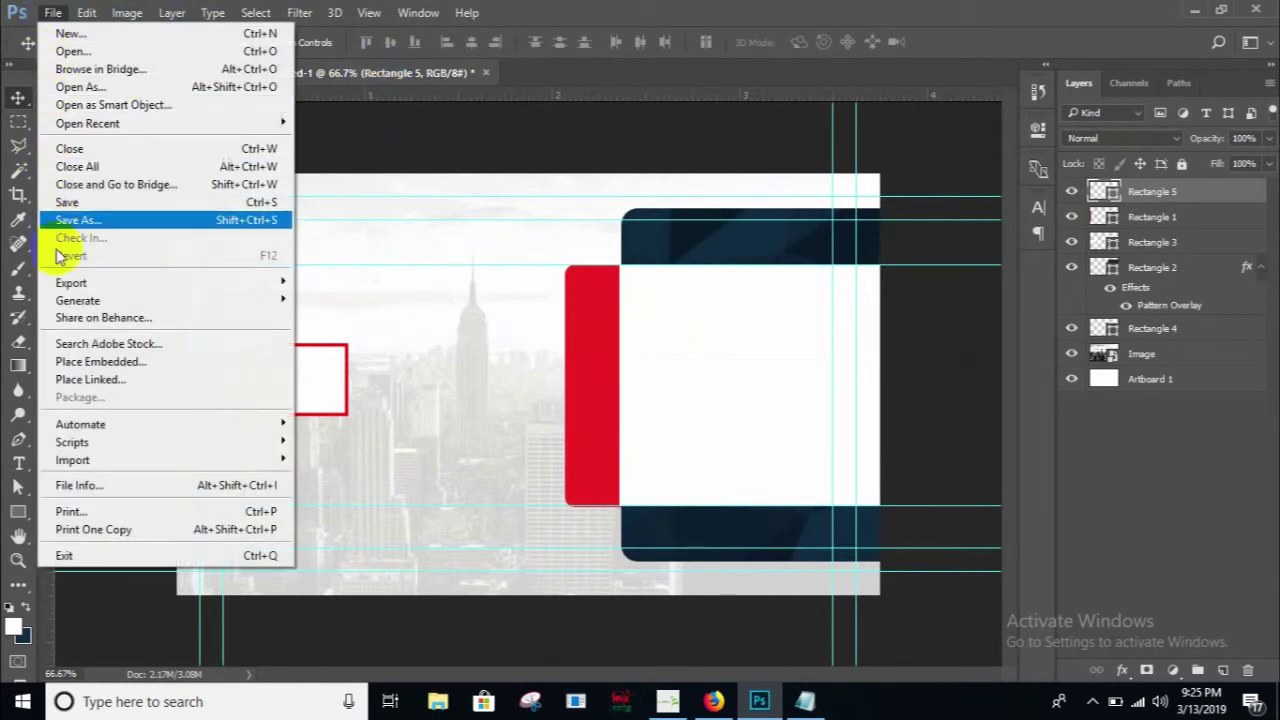
{"action": "left_click", "coordinate": [87, 365]}
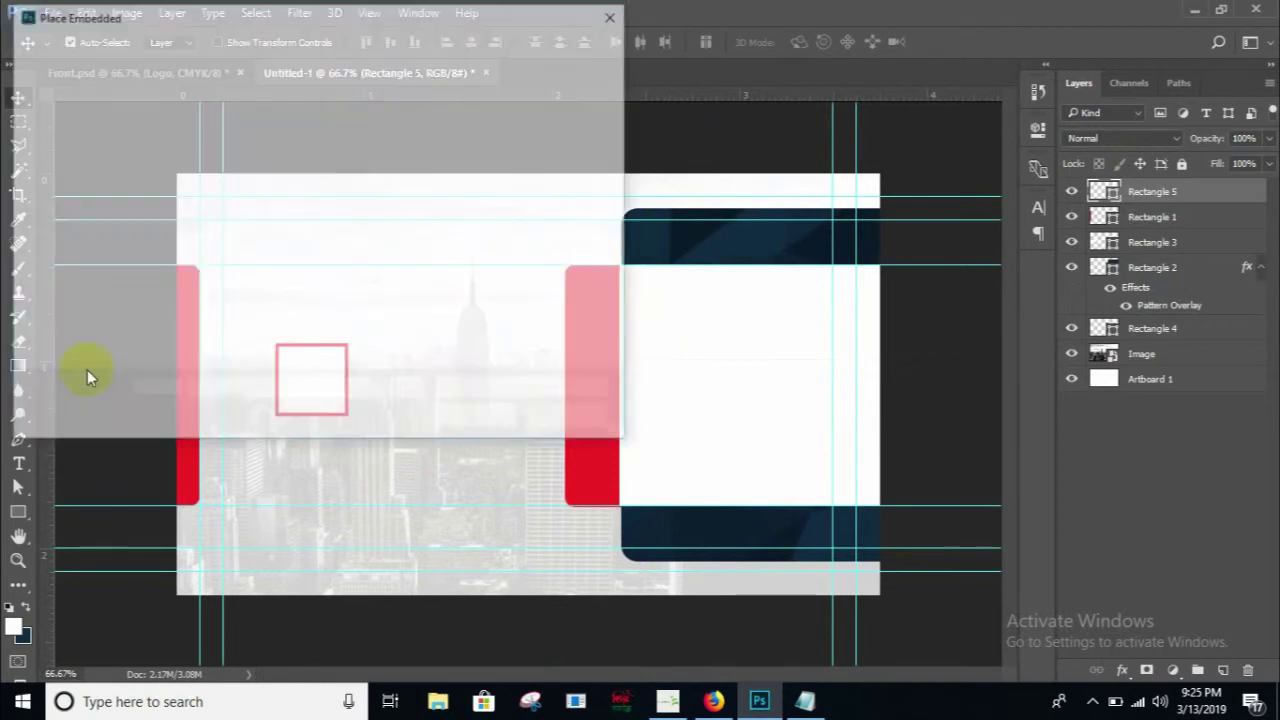
{"action": "left_click", "coordinate": [323, 186]}
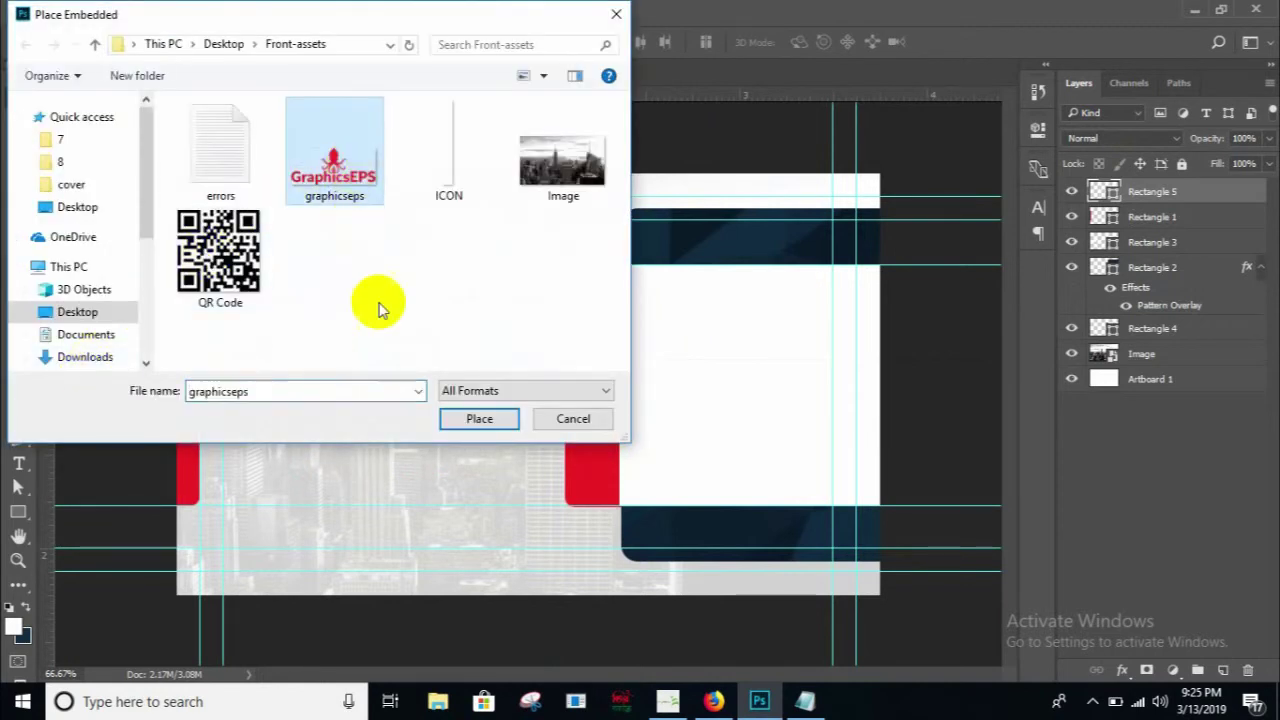
{"action": "left_click", "coordinate": [476, 420]}
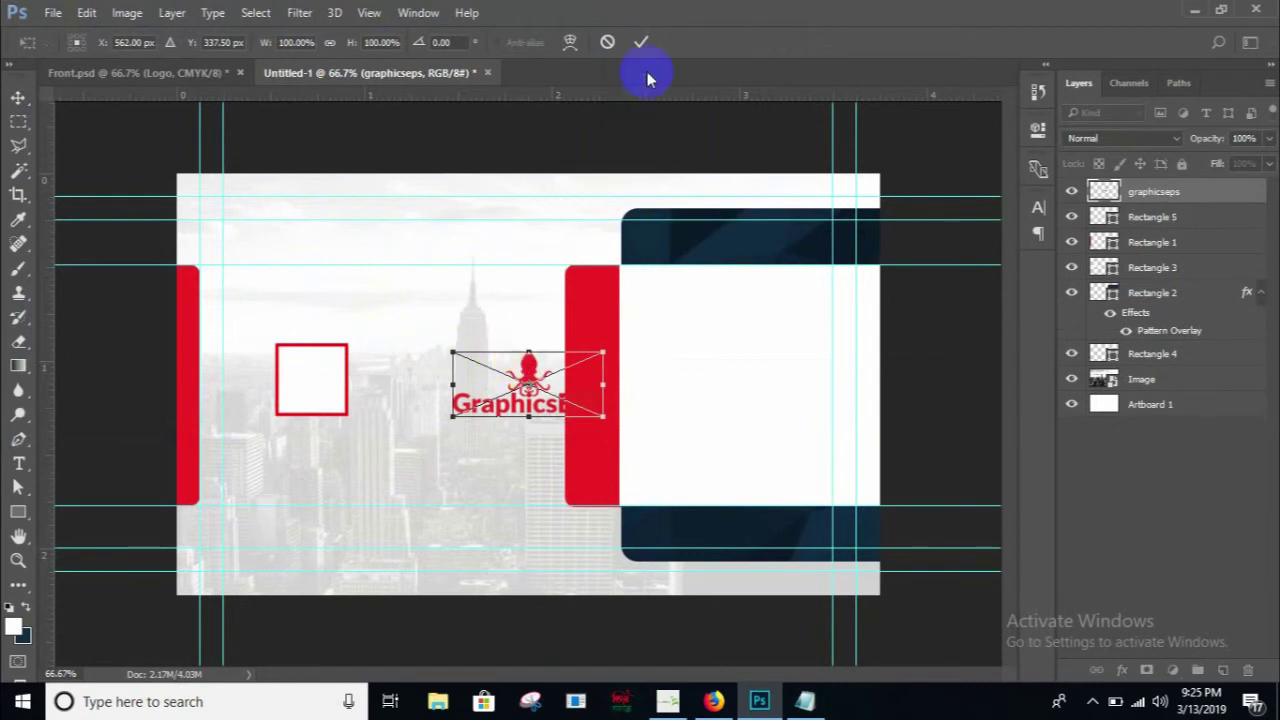
{"action": "left_click", "coordinate": [644, 43]}
{"action": "mouse_move", "coordinate": [500, 358]}
{"action": "left_mouse_down"}
{"action": "mouse_move", "coordinate": [387, 320]}
{"action": "mouse_move", "coordinate": [306, 268]}
{"action": "left_mouse_up"}
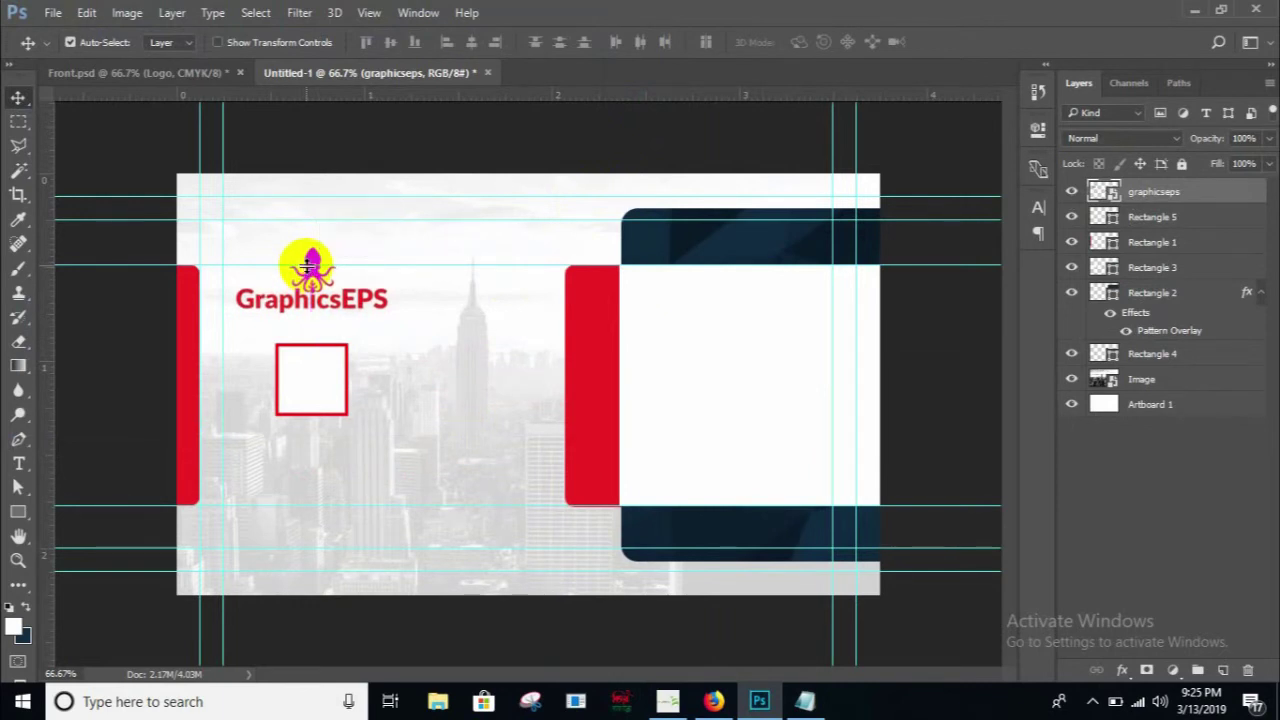
{"action": "left_click", "coordinate": [52, 12]}
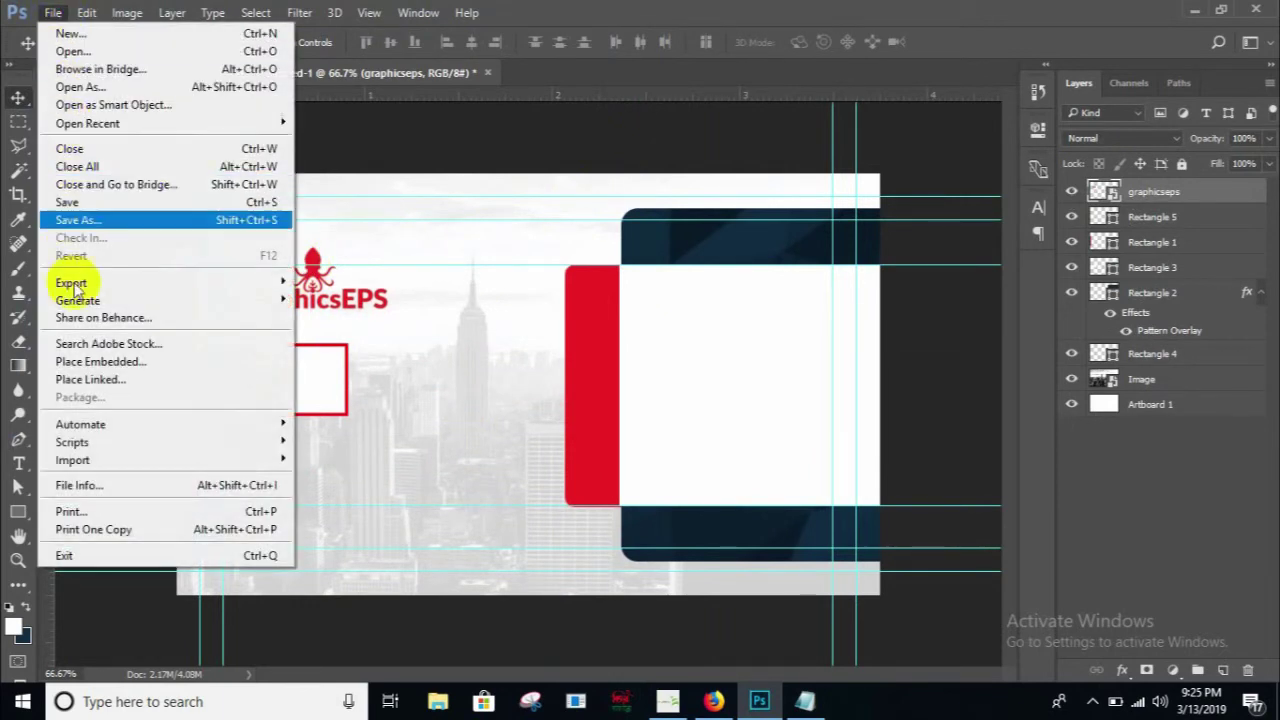
- Embed the QR Code file, move it into the red square and scale it to fill the frame
{"action": "left_click", "coordinate": [86, 361]}
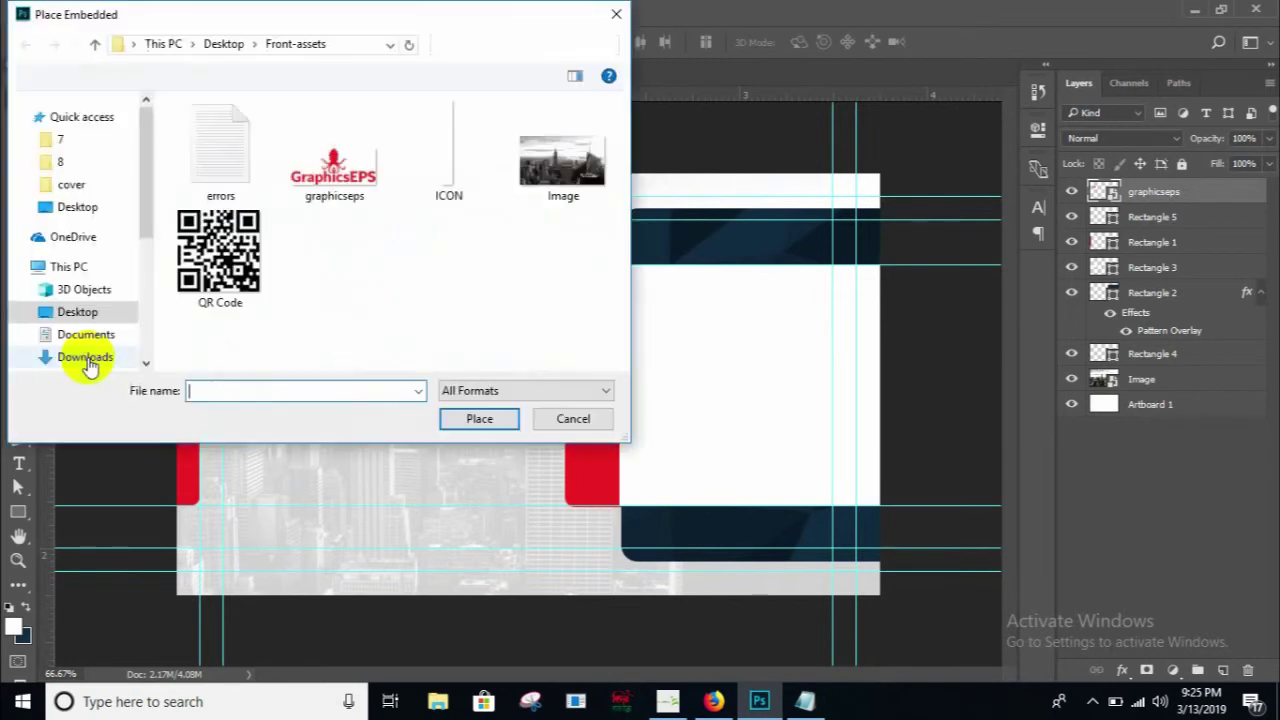
{"action": "left_click", "coordinate": [216, 256]}
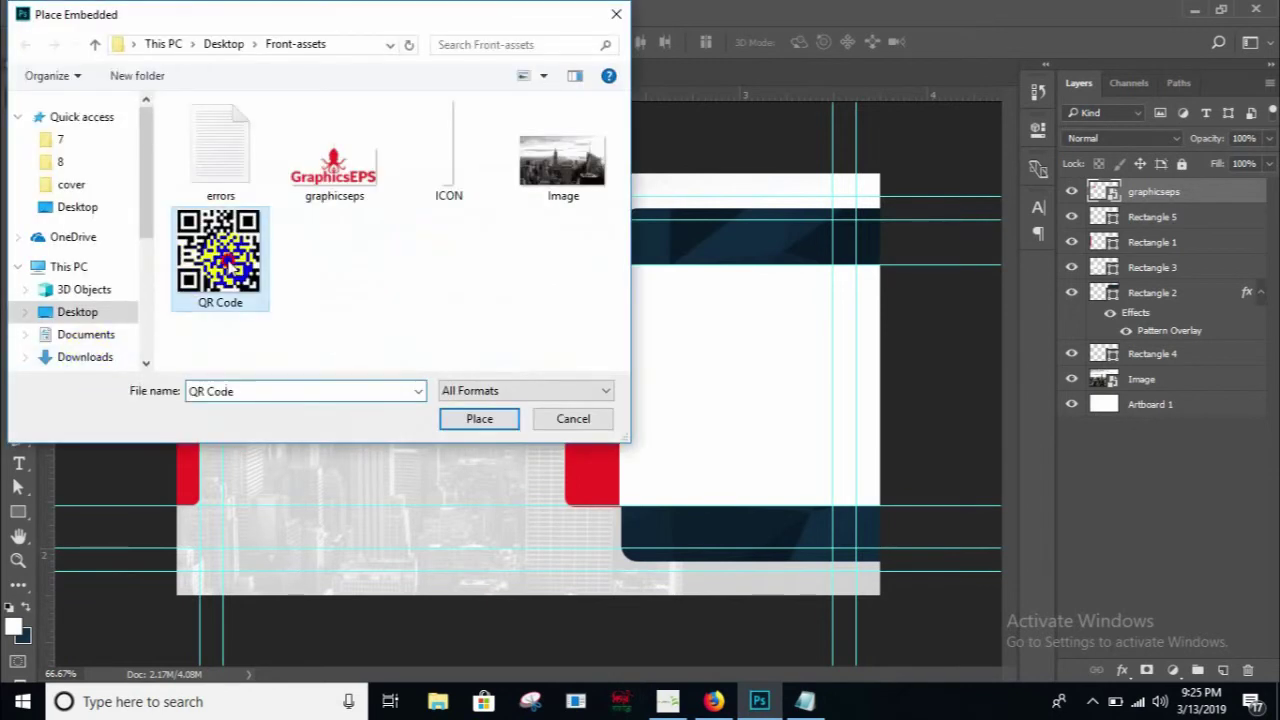
{"action": "left_click", "coordinate": [477, 420]}
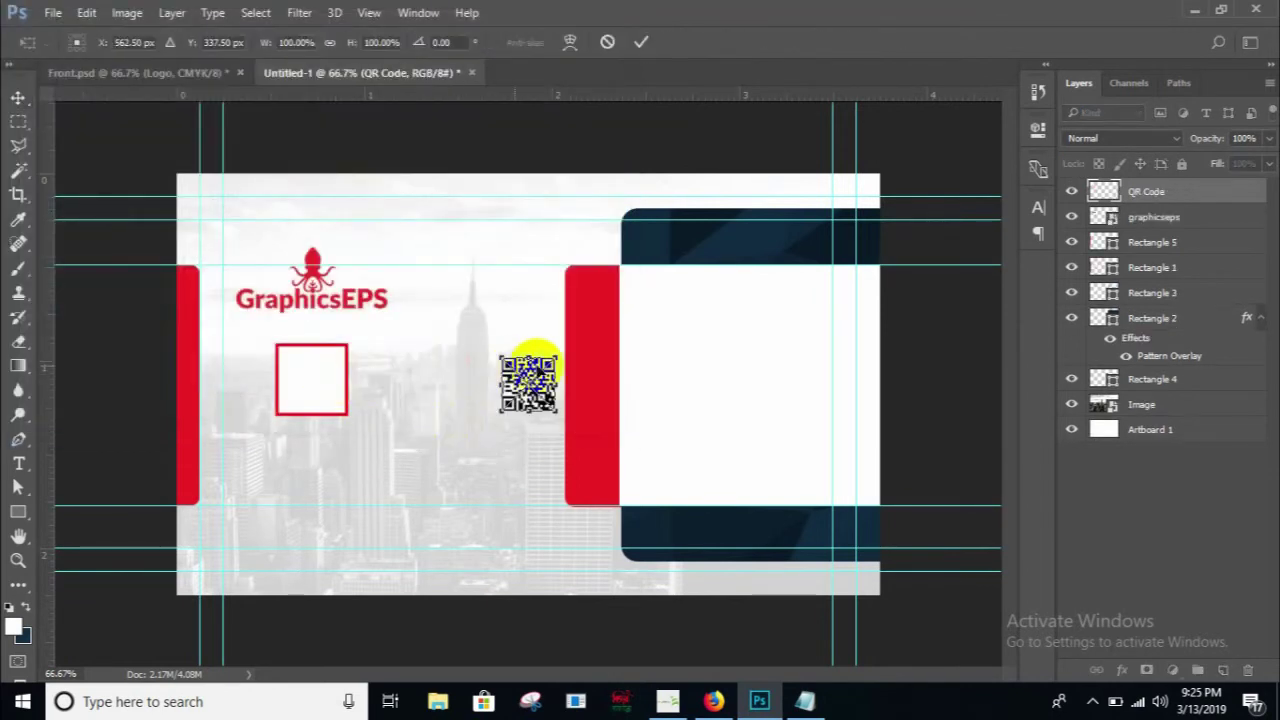
{"action": "left_click", "coordinate": [641, 42]}
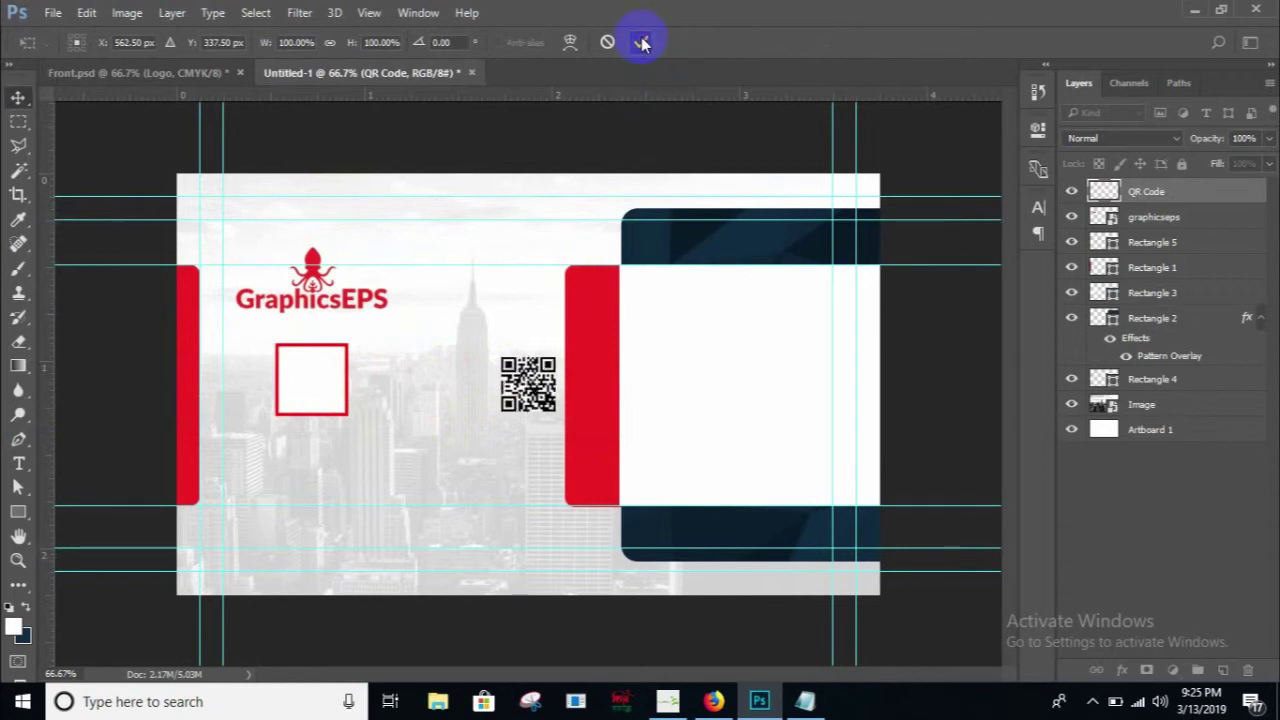
{"action": "left_click_drag", "start_coordinate": [526, 384], "coordinate": [320, 386]}
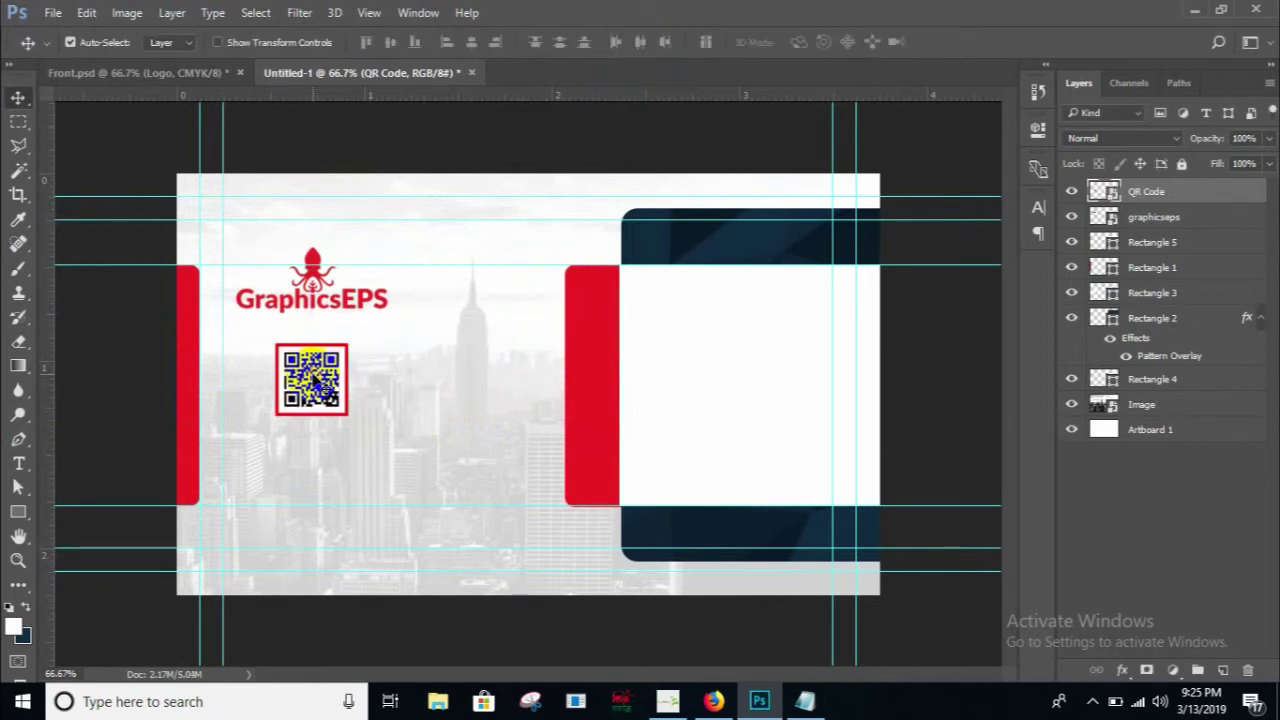
{"action": "key", "text": "ctrl+t"}
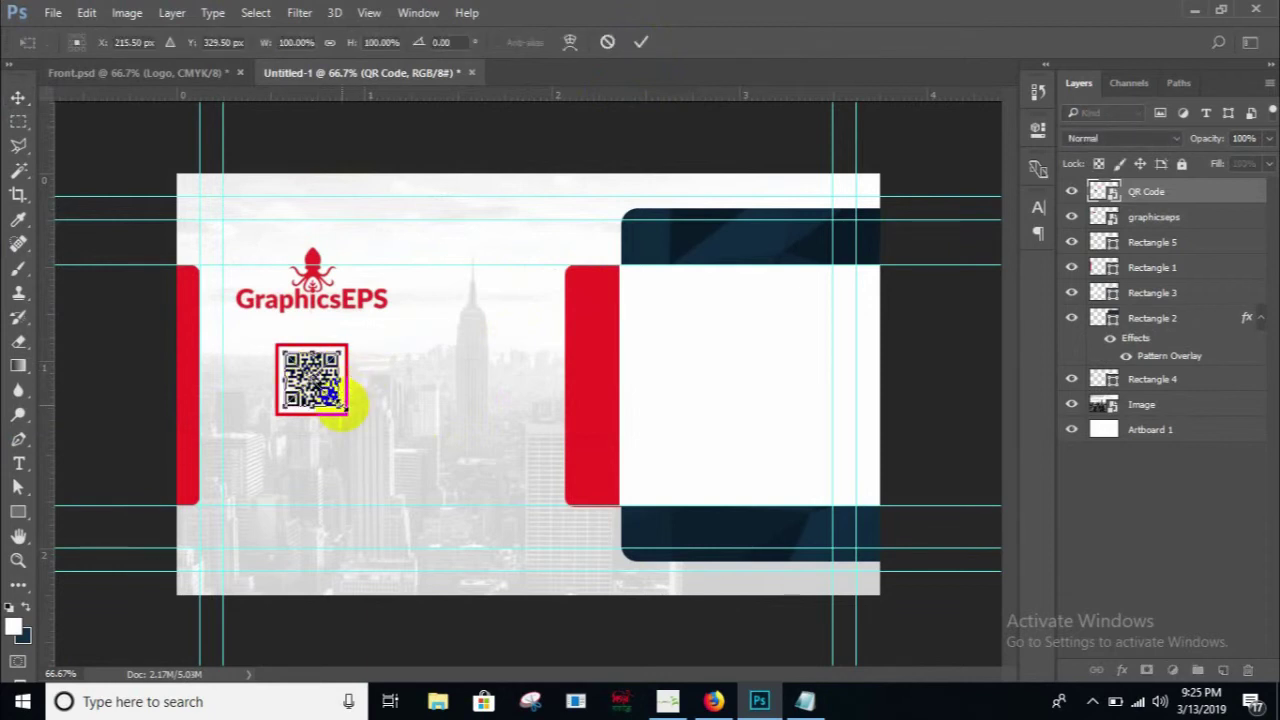
{"action": "left_click_drag", "start_coordinate": [343, 405], "coordinate": [349, 411]}
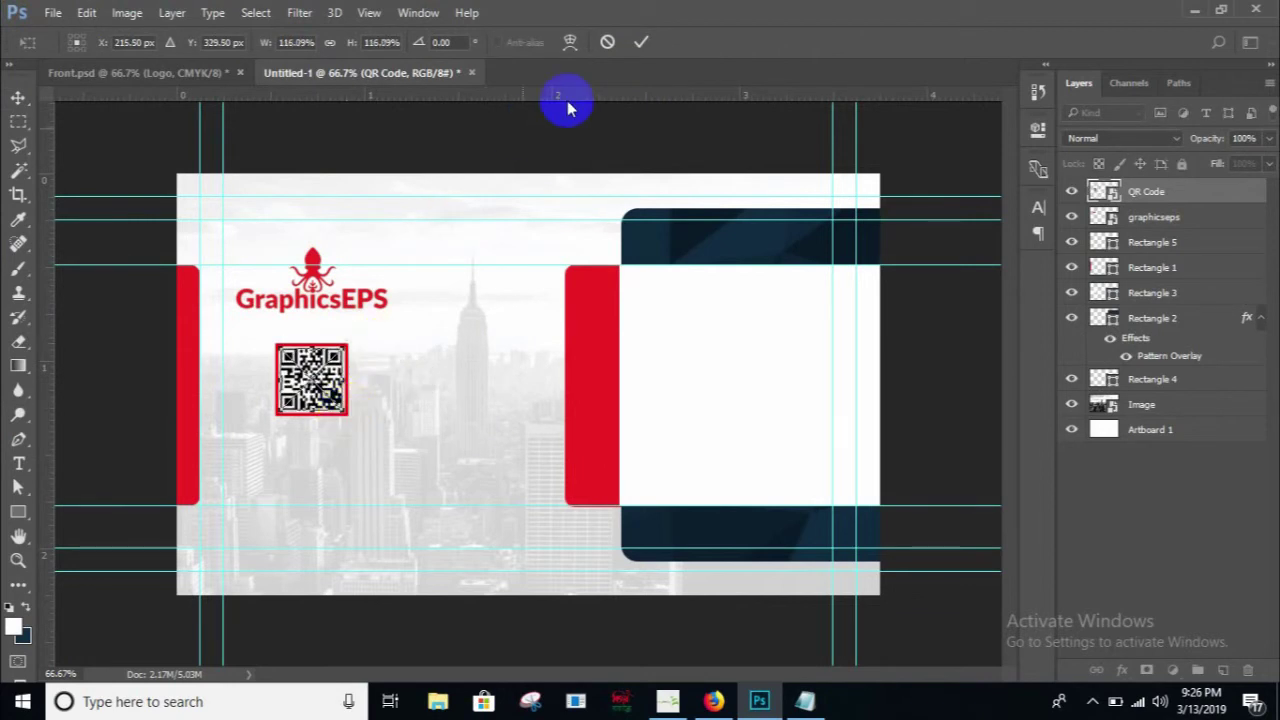
{"action": "left_click", "coordinate": [641, 42]}
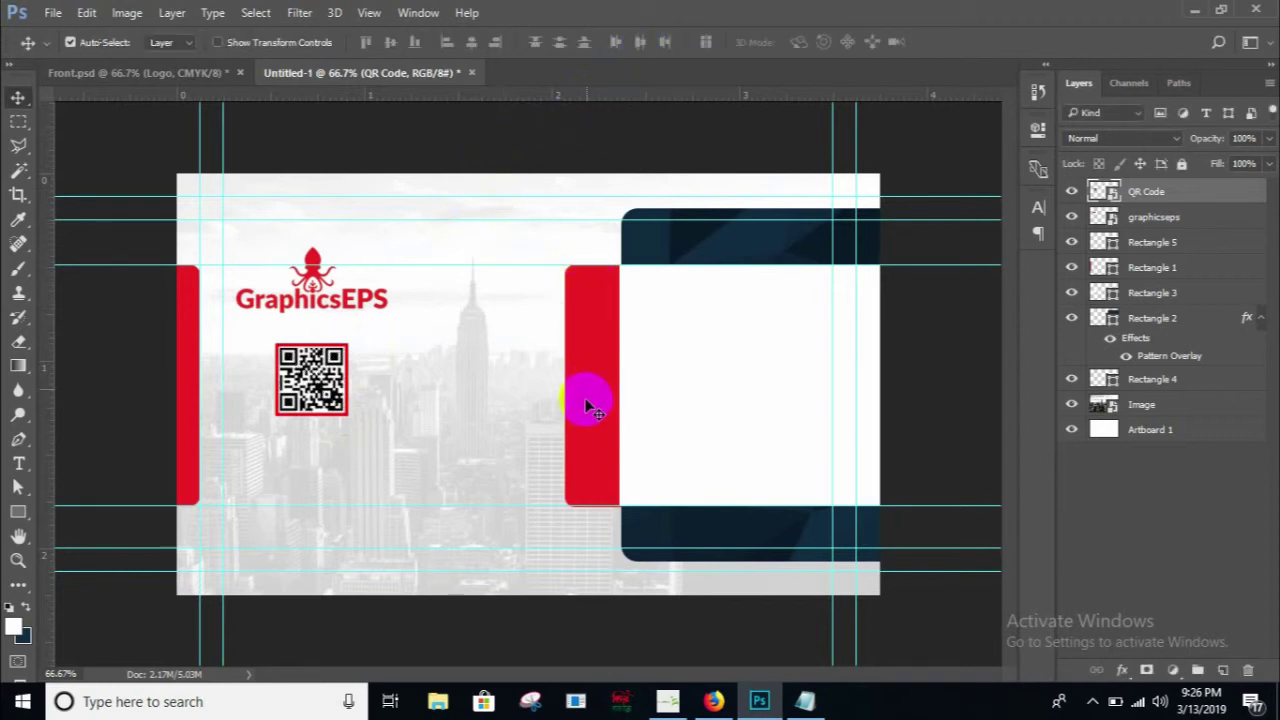
- Embed the ICON file and drag the phone, globe and location icons onto the middle red bar
{"action": "left_click", "coordinate": [52, 14]}
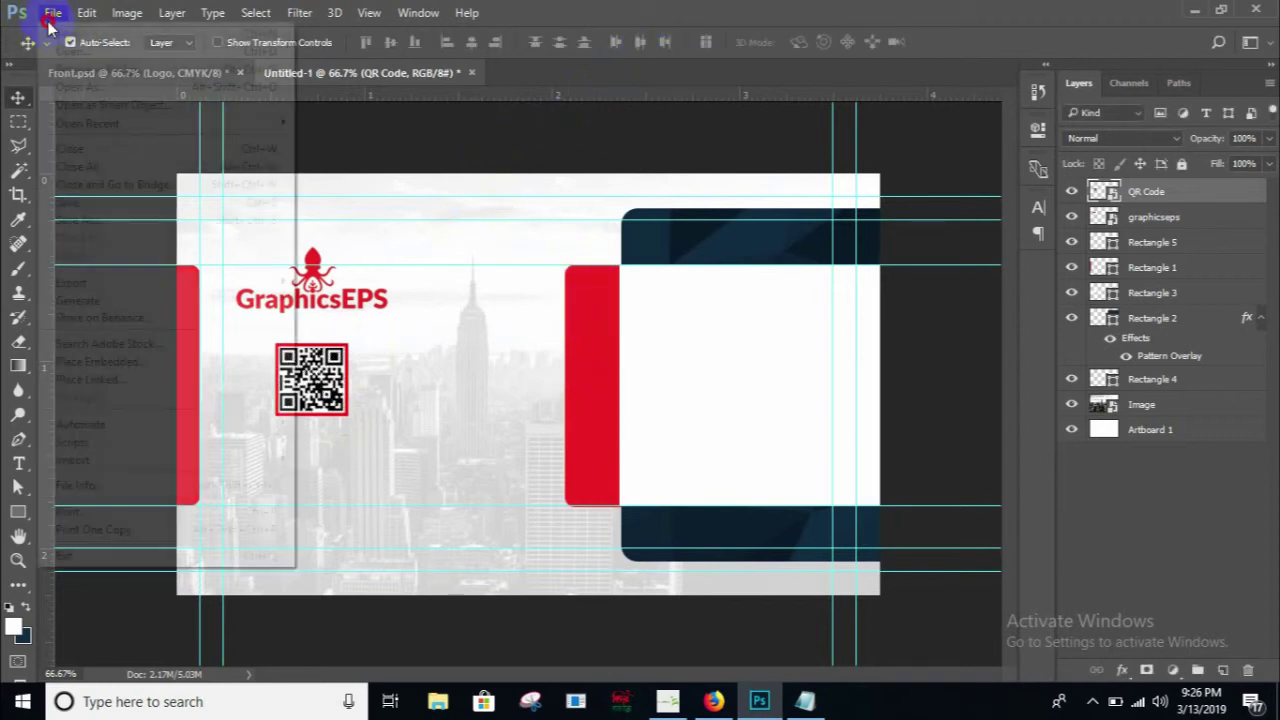
{"action": "left_click", "coordinate": [90, 362]}
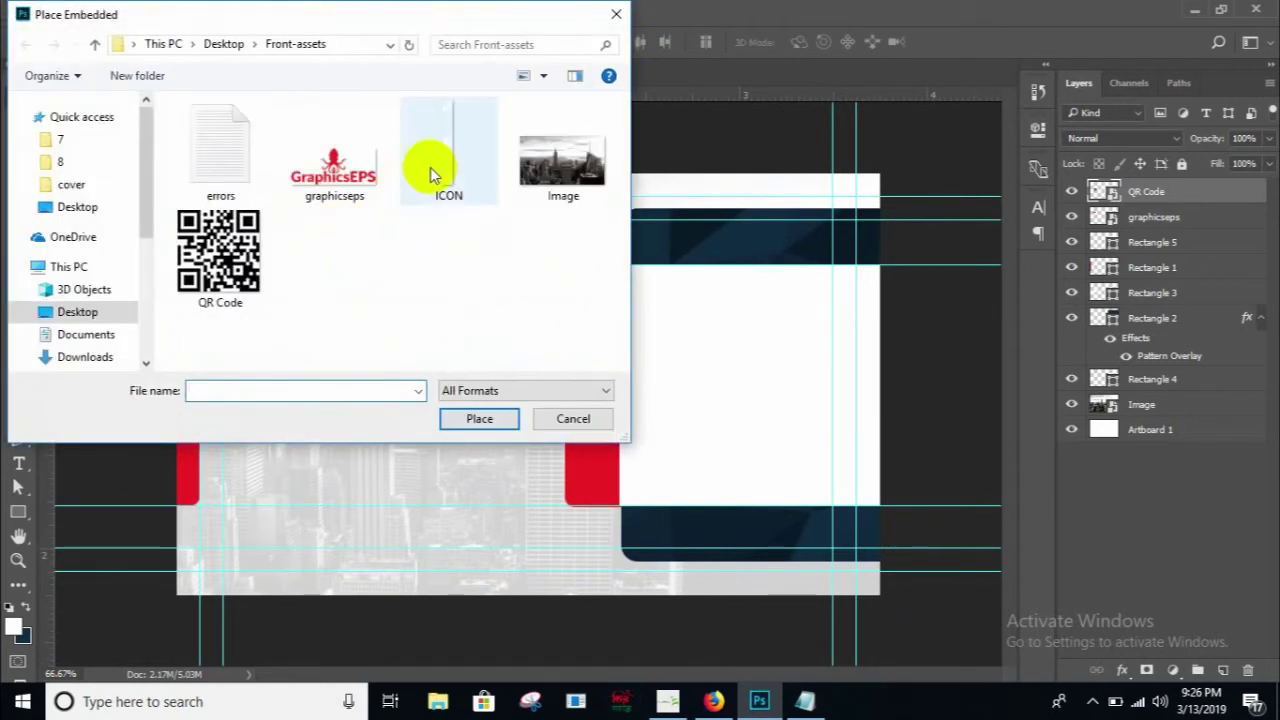
{"action": "left_click", "coordinate": [430, 167]}
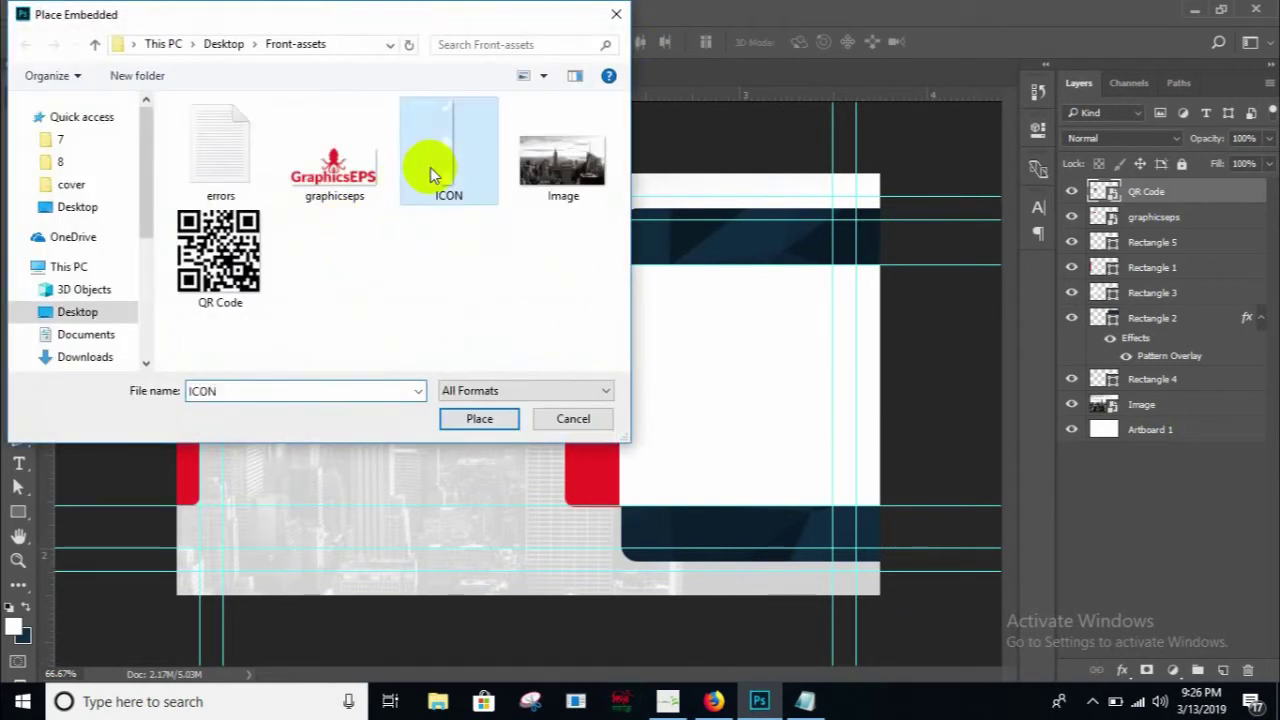
{"action": "left_click", "coordinate": [478, 418]}
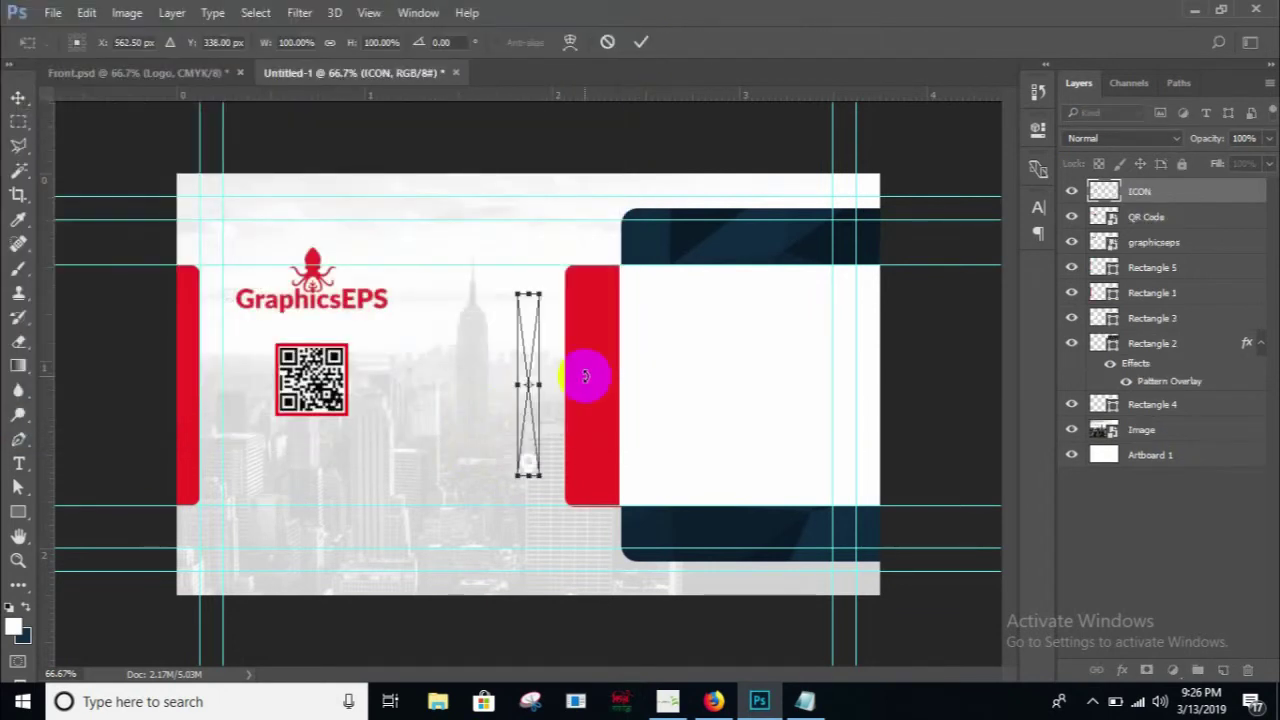
{"action": "left_click", "coordinate": [640, 44]}
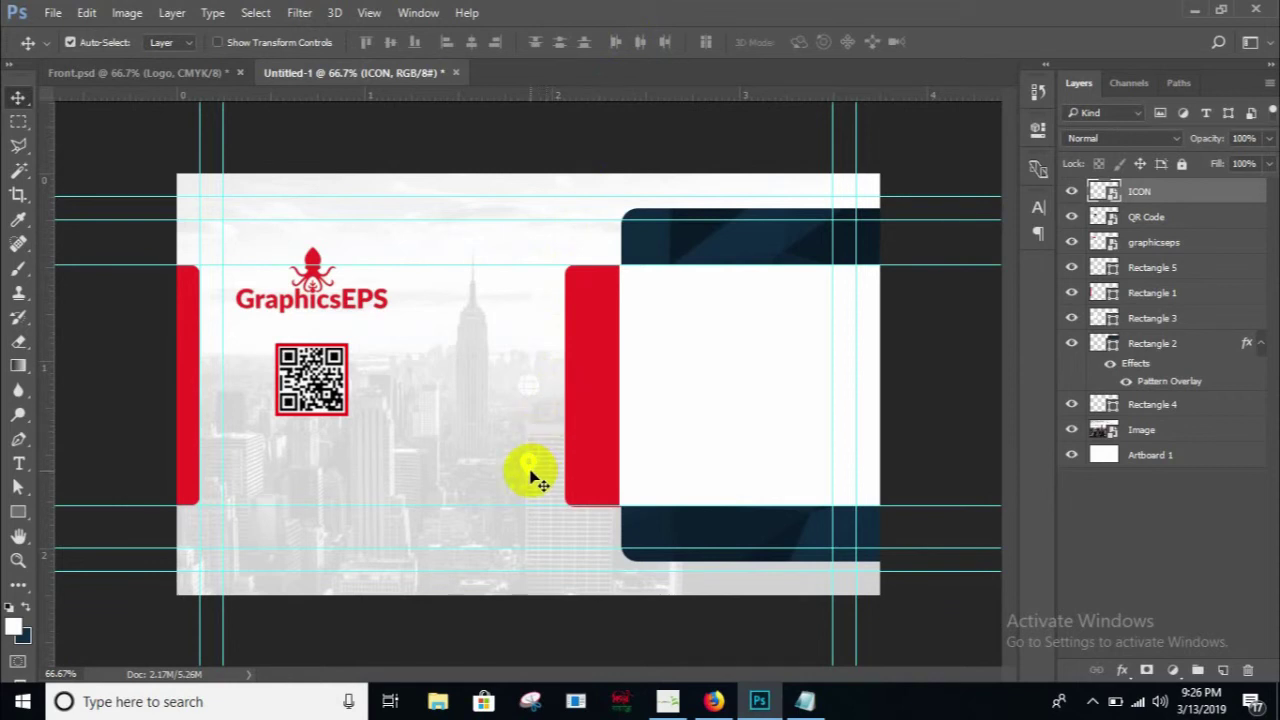
{"action": "mouse_move", "coordinate": [533, 478]}
{"action": "left_mouse_down"}
{"action": "mouse_move", "coordinate": [597, 470]}
{"action": "mouse_move", "coordinate": [586, 466]}
{"action": "left_mouse_up"}
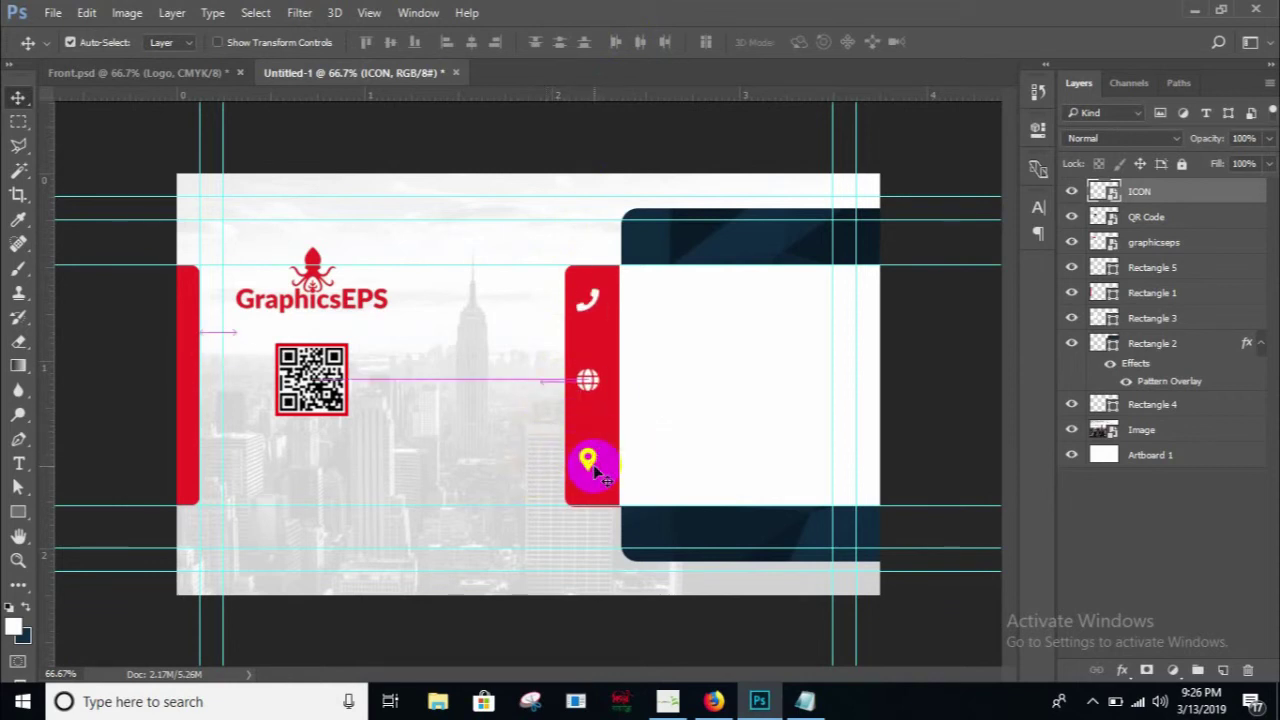
- Move Rectangle 4 under ICON and centre the icons vertically and horizontally on the bar
{"action": "left_click", "coordinate": [594, 403]}
{"action": "left_click_drag", "start_coordinate": [1147, 410], "coordinate": [1152, 218]}
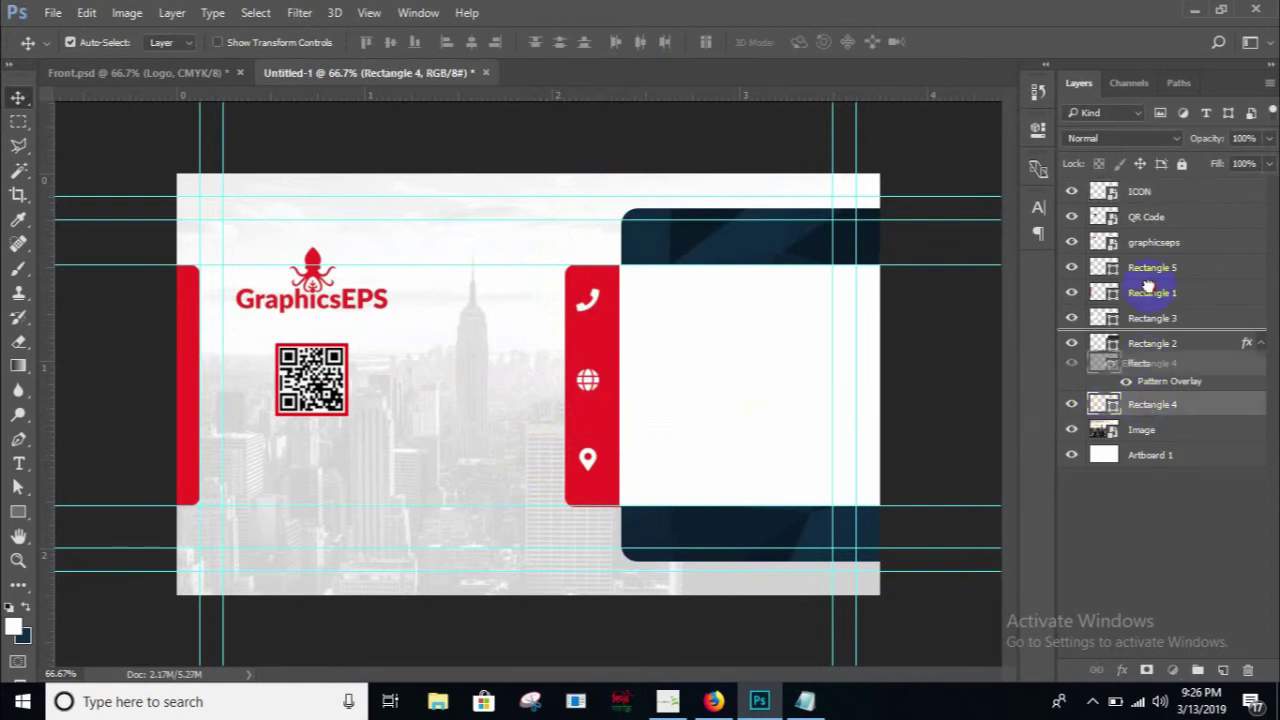
{"action": "left_click", "coordinate": [1137, 193], "text": "shift"}
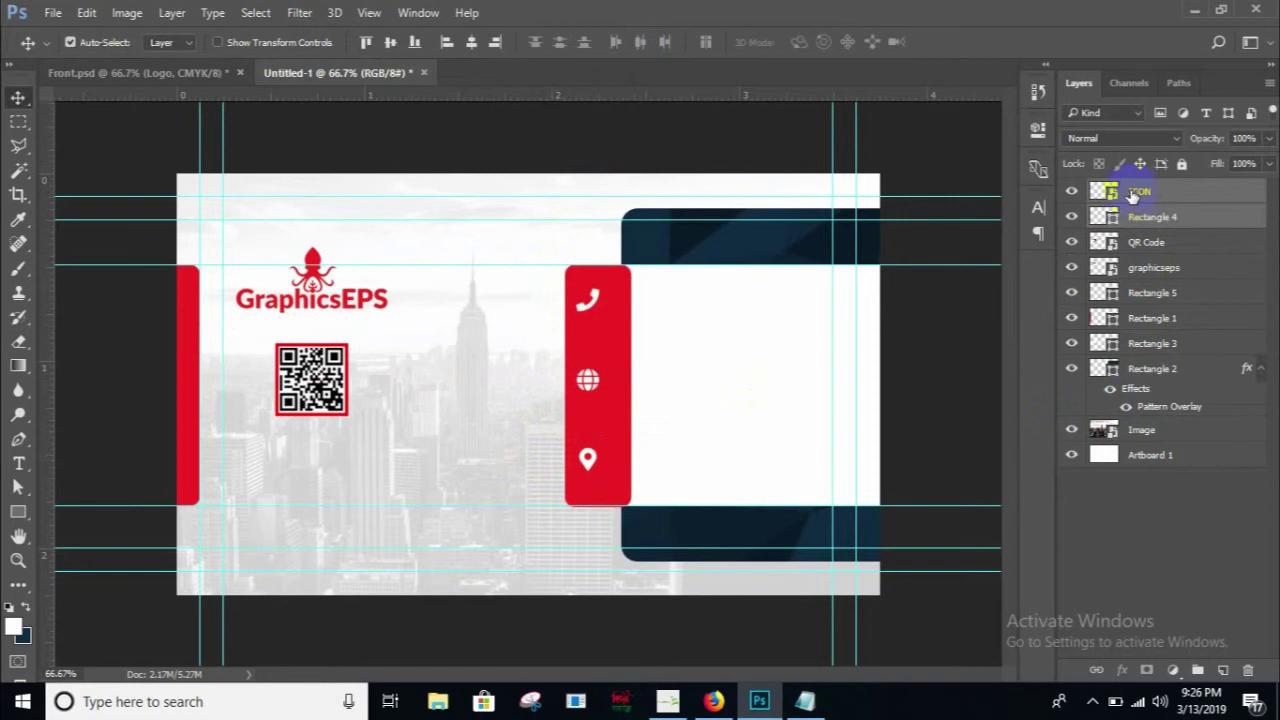
{"action": "left_click", "coordinate": [391, 43]}
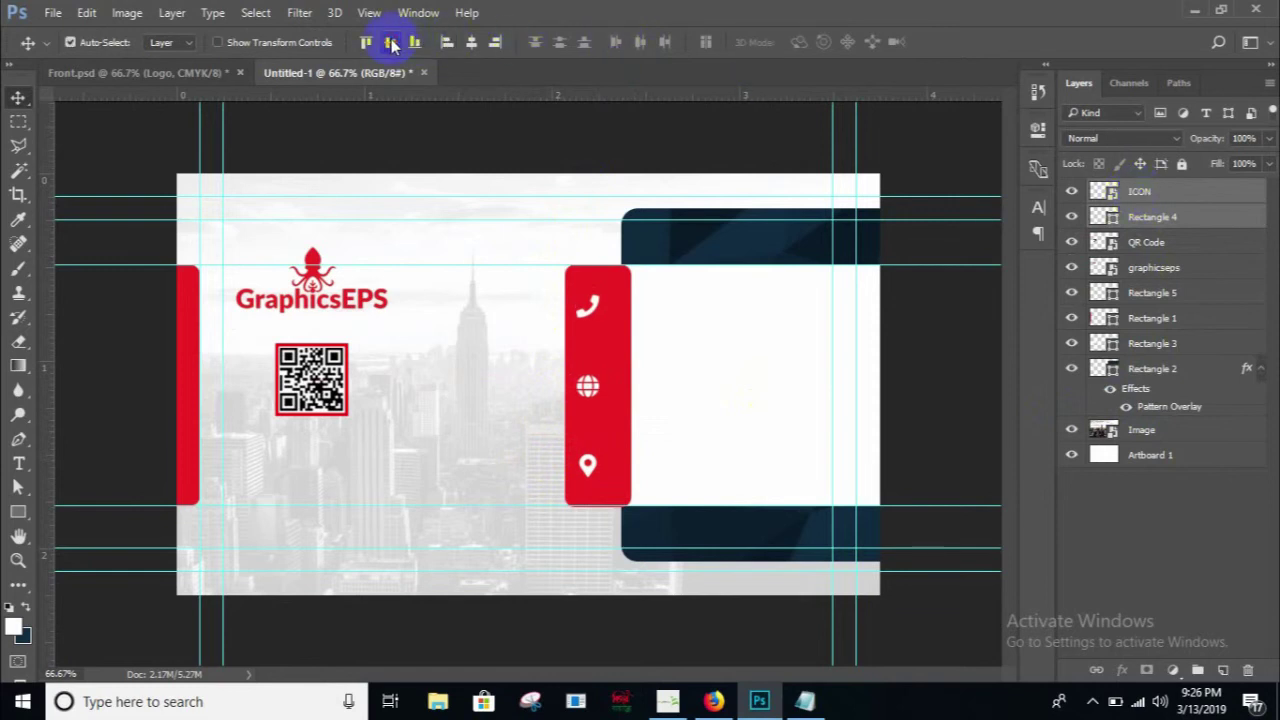
{"action": "left_click", "coordinate": [474, 43]}
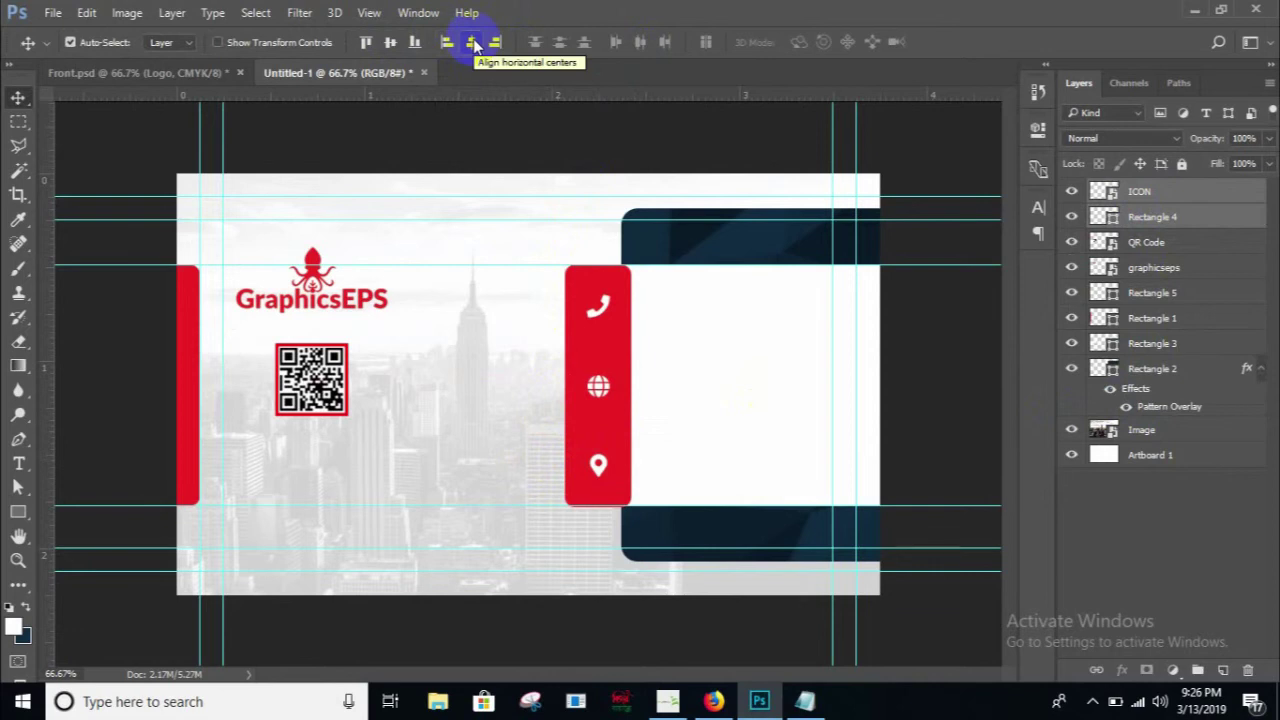
{"action": "left_click", "coordinate": [180, 73]}
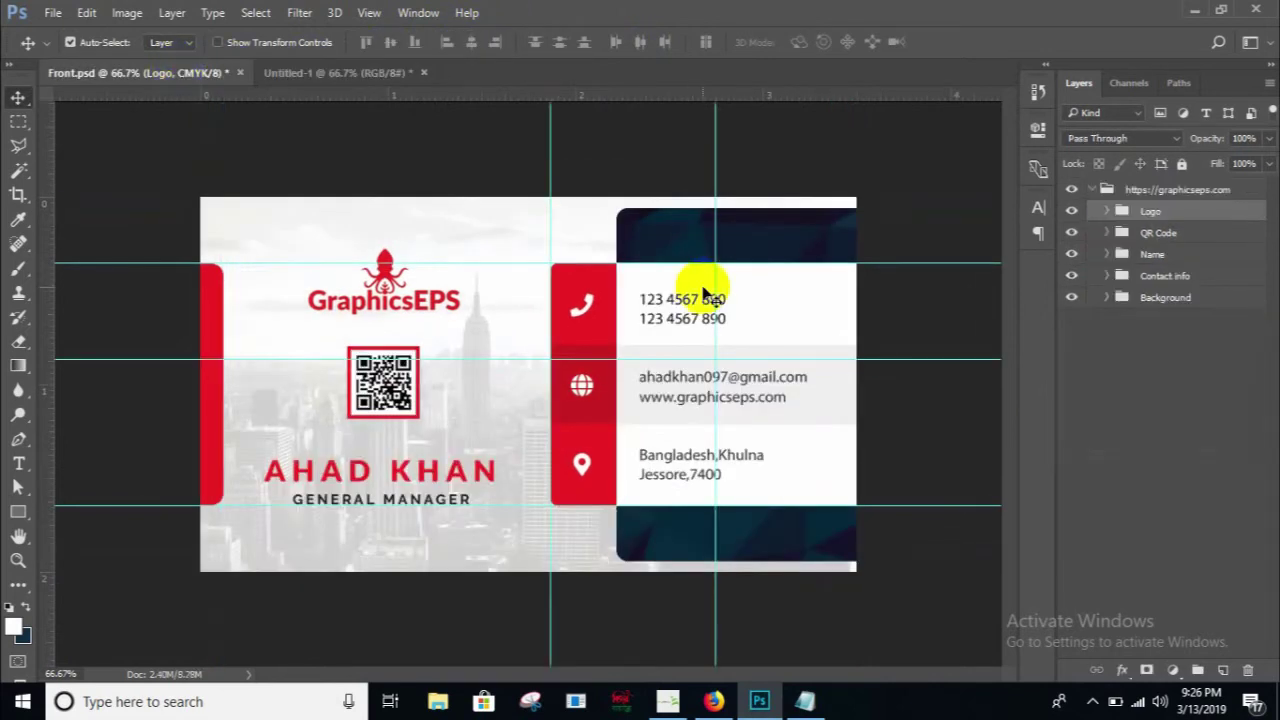
- Drag the phone, email, website and address text layers from Front.psd into Untitled-1
{"action": "left_click", "coordinate": [693, 322]}
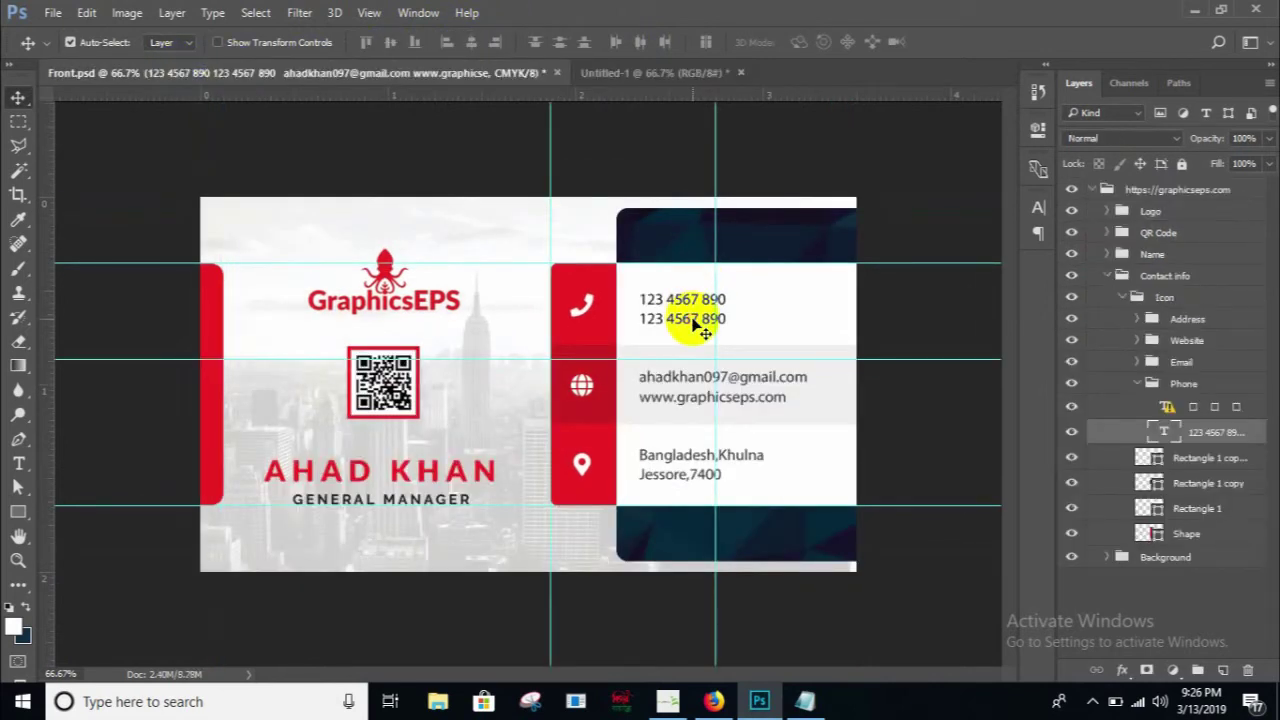
{"action": "mouse_move", "coordinate": [693, 320]}
{"action": "left_mouse_down"}
{"action": "mouse_move", "coordinate": [607, 87]}
{"action": "mouse_move", "coordinate": [708, 303]}
{"action": "mouse_move", "coordinate": [706, 344]}
{"action": "mouse_move", "coordinate": [716, 321]}
{"action": "left_mouse_up"}
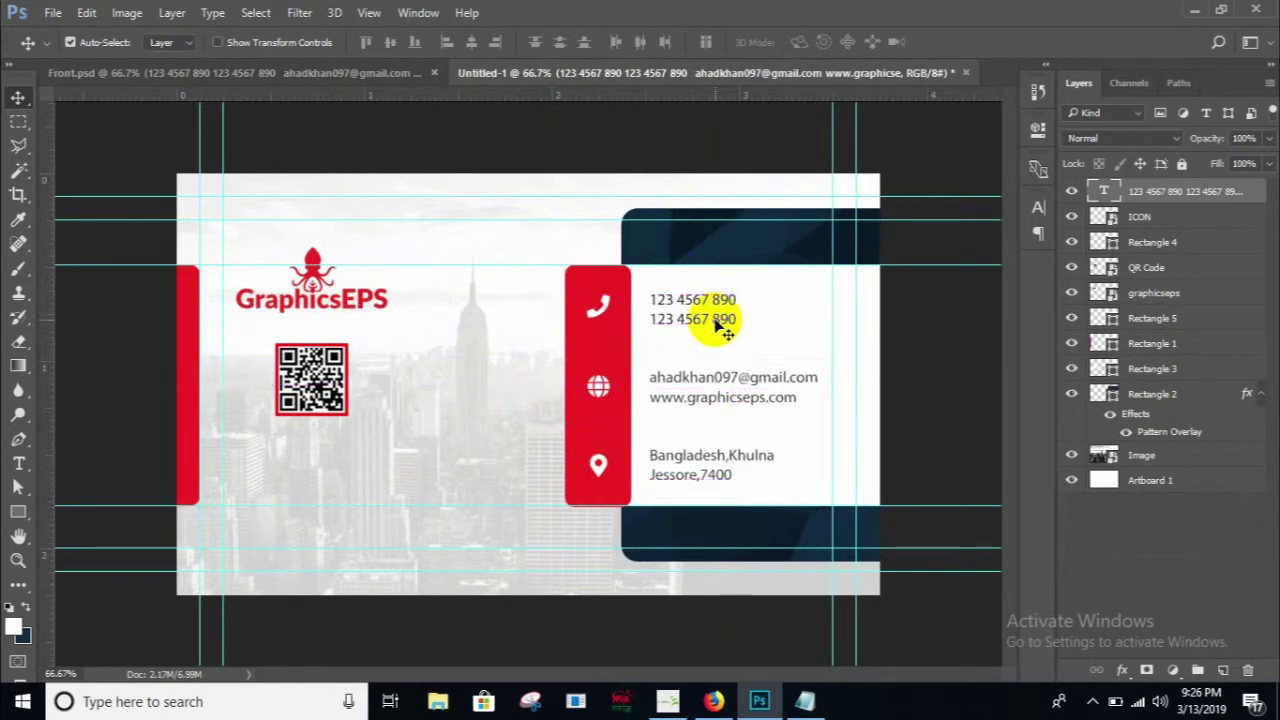
{"action": "left_click", "coordinate": [272, 81]}
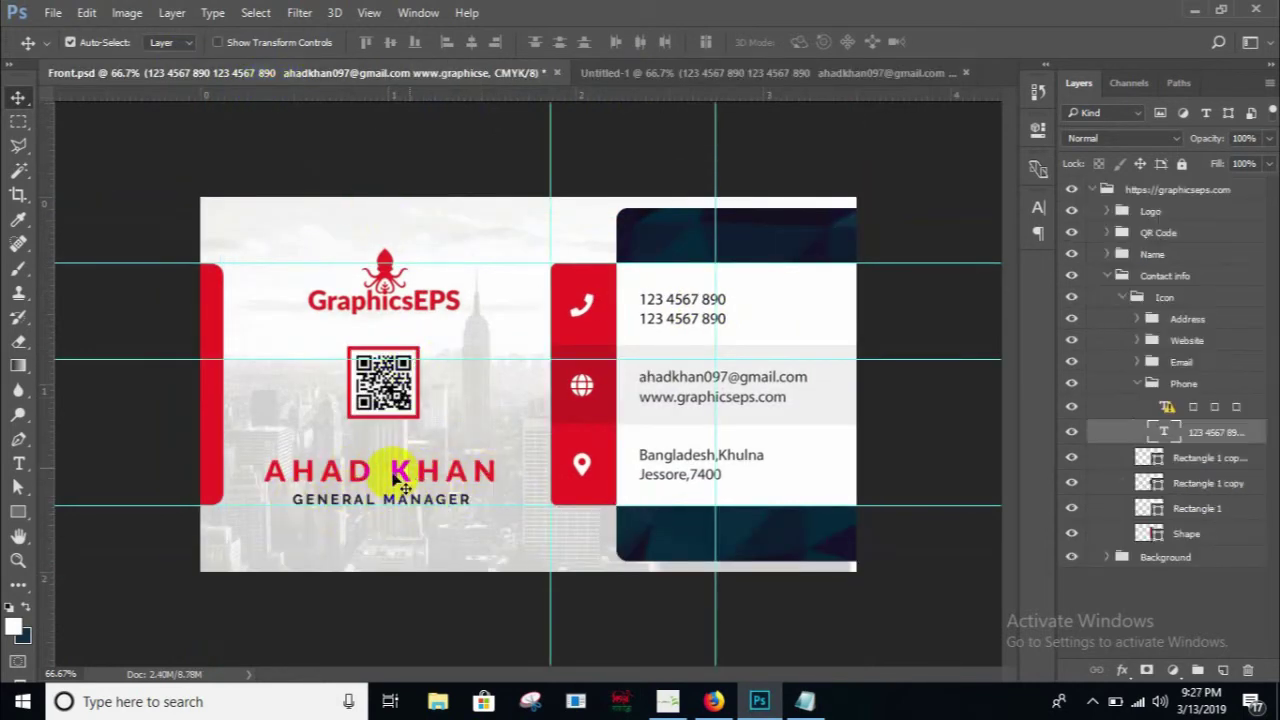
- Shift the GraphicsEPS logo right toward the centre of the Untitled-1 card
{"action": "left_click", "coordinate": [655, 80]}
{"action": "left_click", "coordinate": [323, 262]}
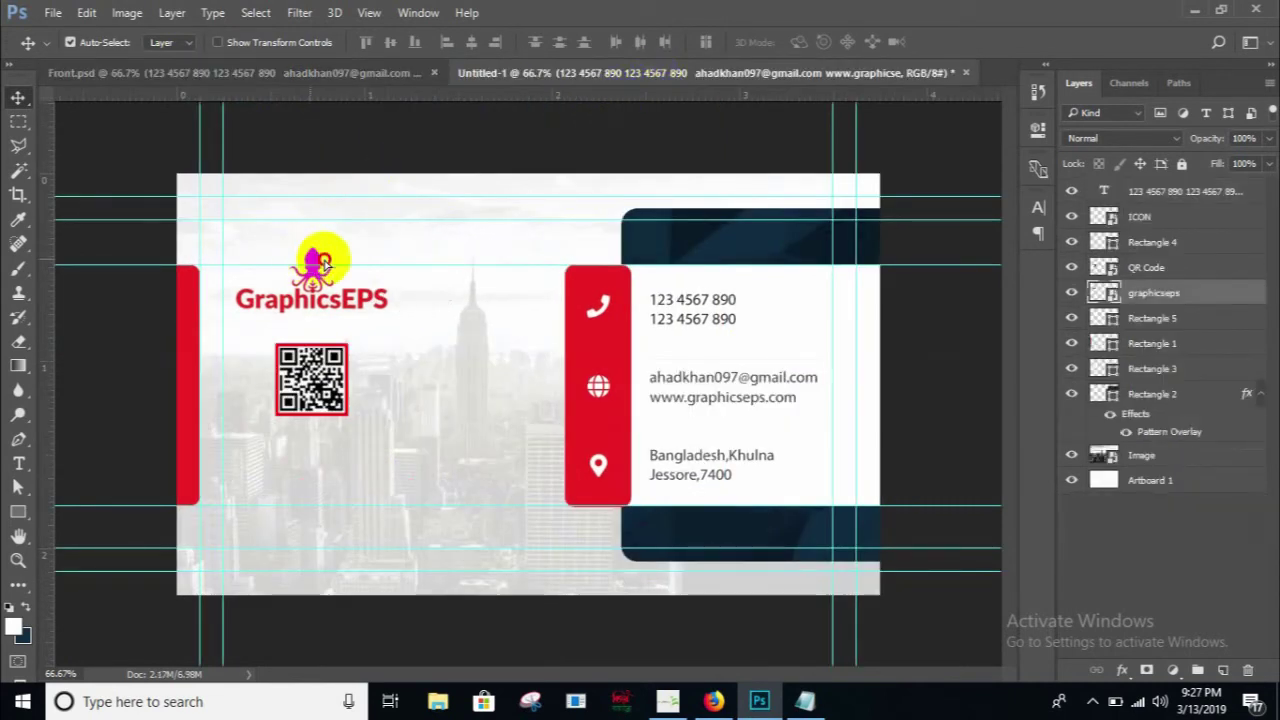
{"action": "left_click_drag", "start_coordinate": [323, 262], "coordinate": [375, 262]}
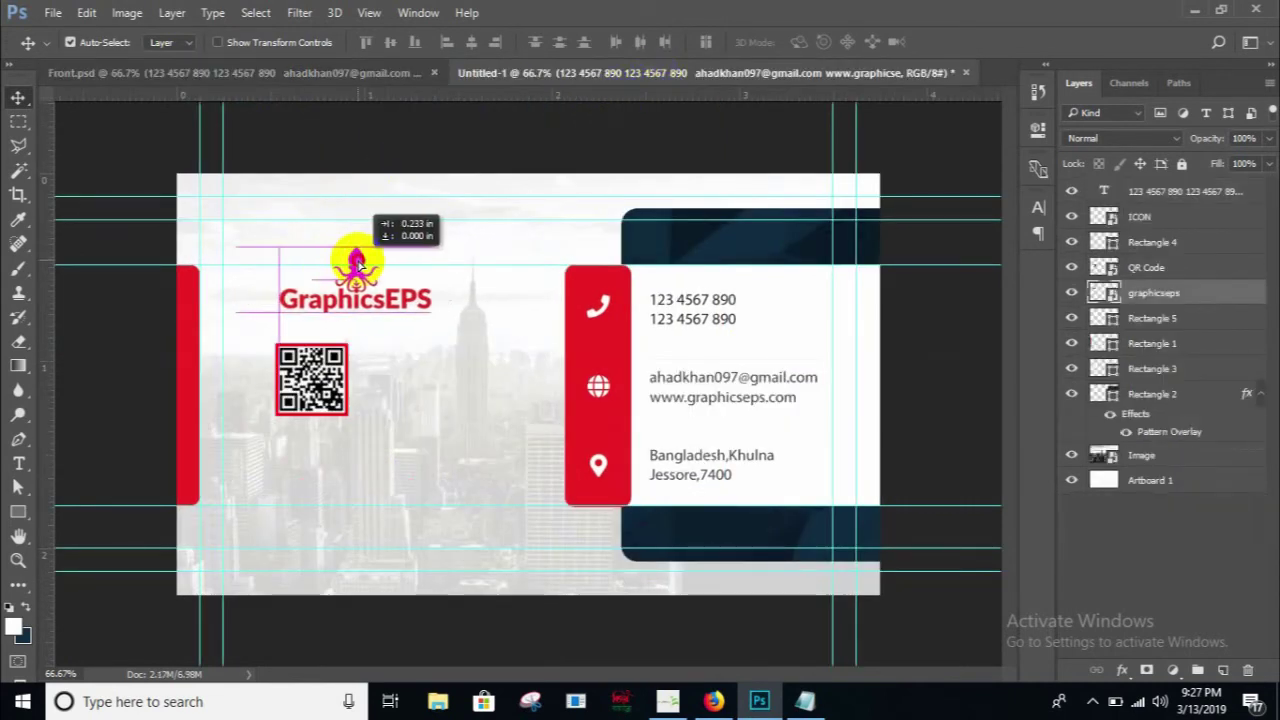
{"action": "left_click", "coordinate": [325, 369]}
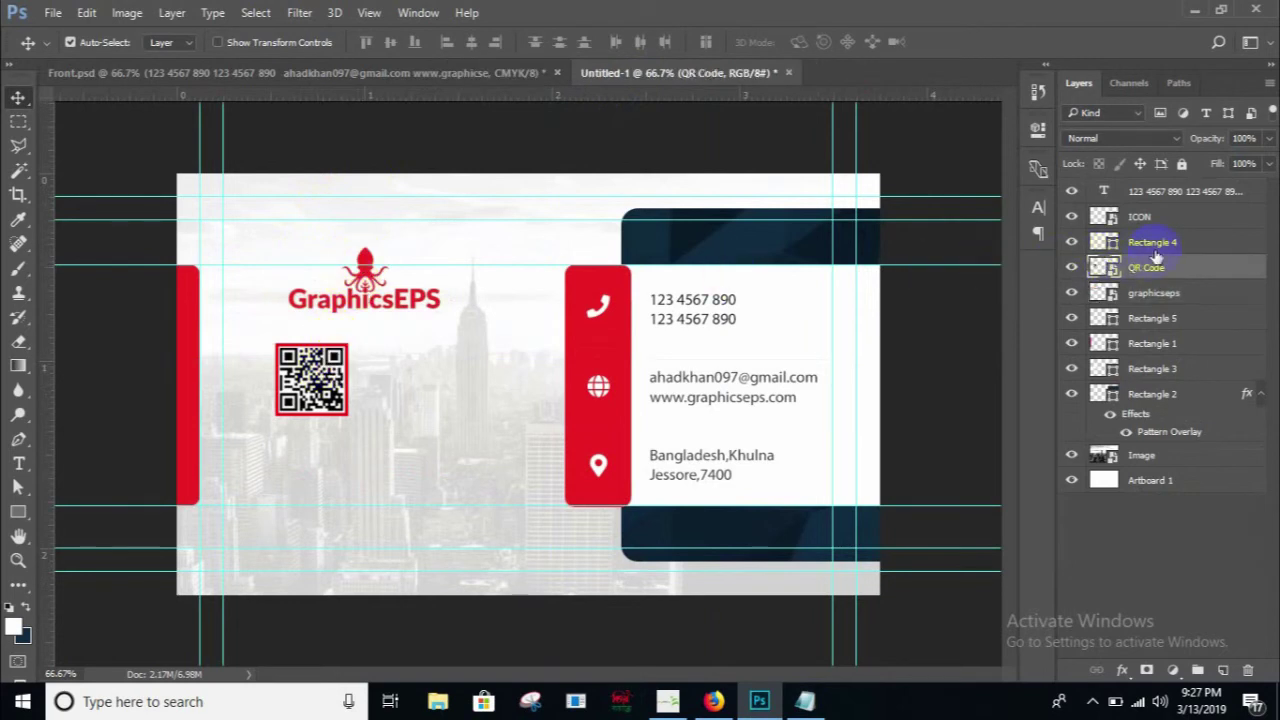
{"action": "left_click", "coordinate": [1072, 243]}
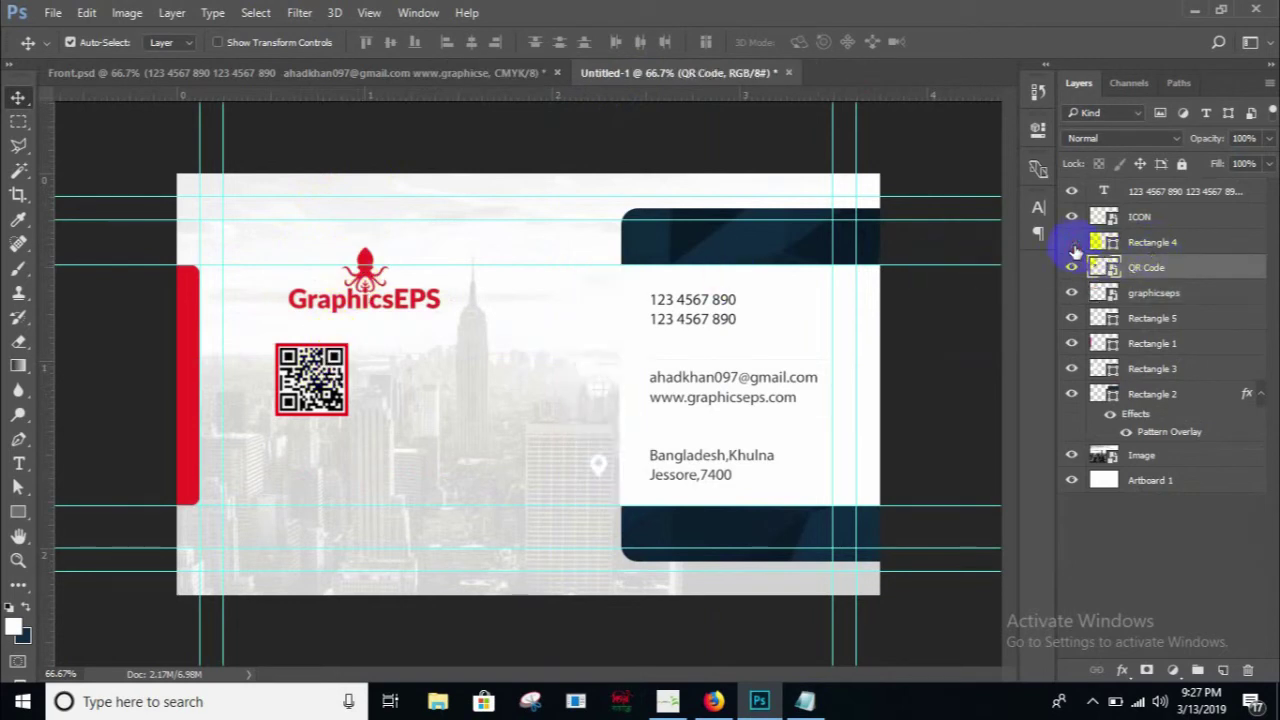
{"action": "left_click", "coordinate": [1072, 243]}
{"action": "left_click", "coordinate": [1071, 293]}
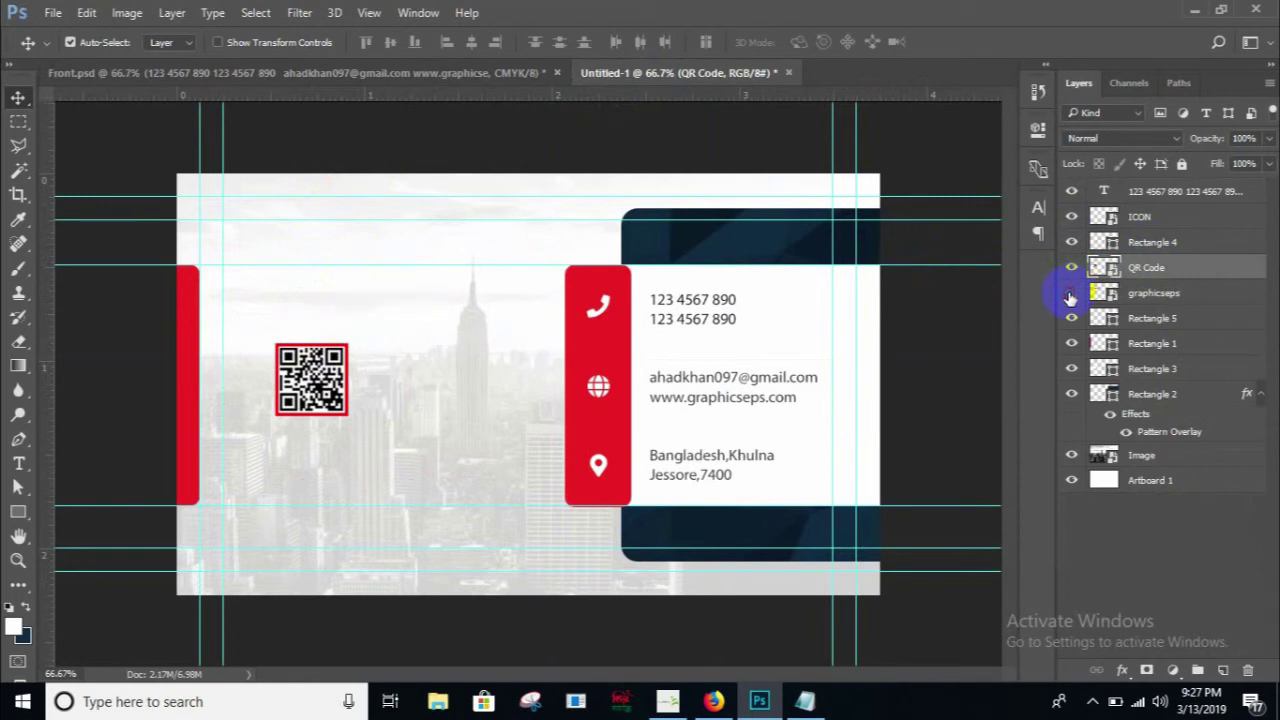
{"action": "left_click", "coordinate": [1071, 293]}
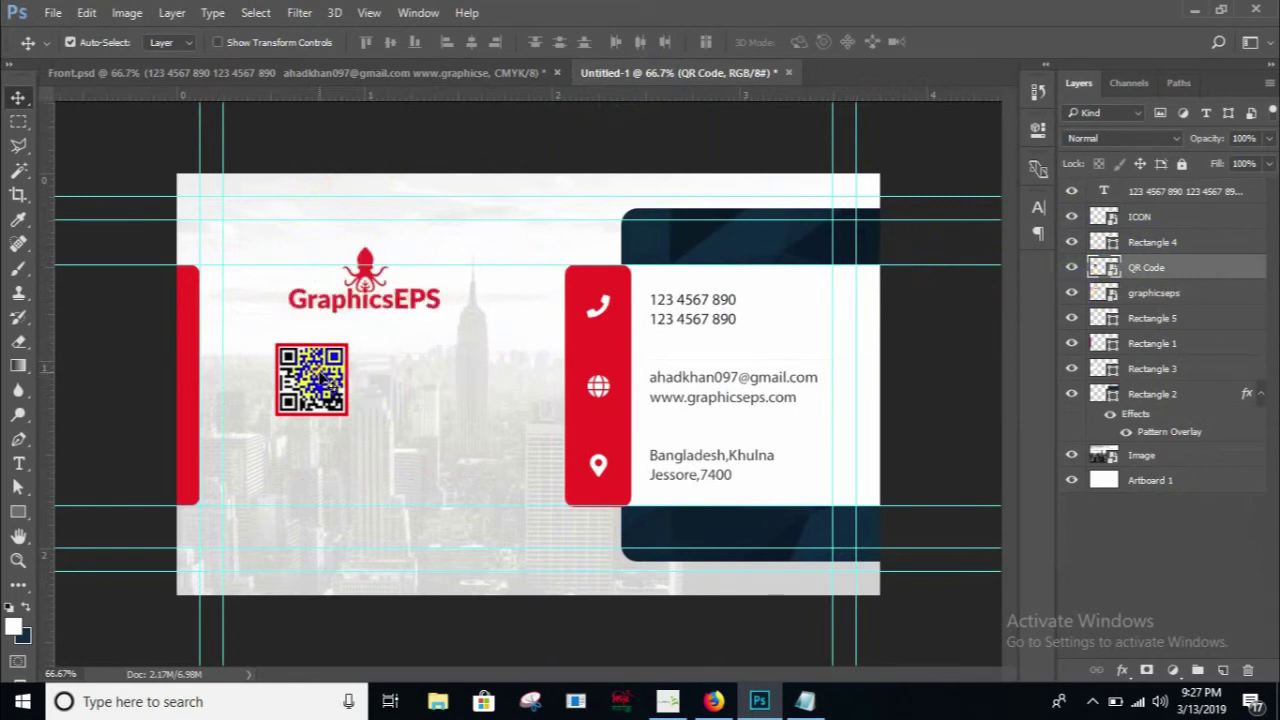
- Group the QR code with its red frame as Group 1 and nudge it three steps right
{"action": "left_click", "coordinate": [353, 425]}
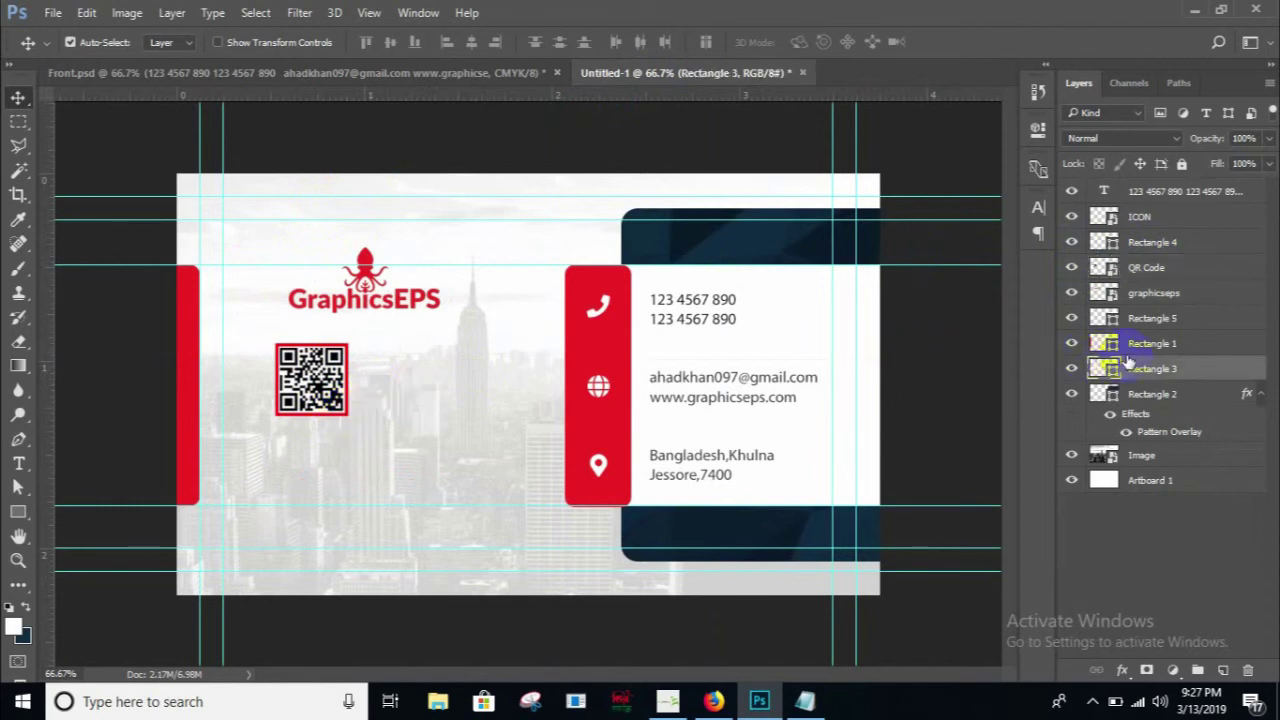
{"action": "left_click_drag", "start_coordinate": [1155, 367], "coordinate": [1163, 289]}
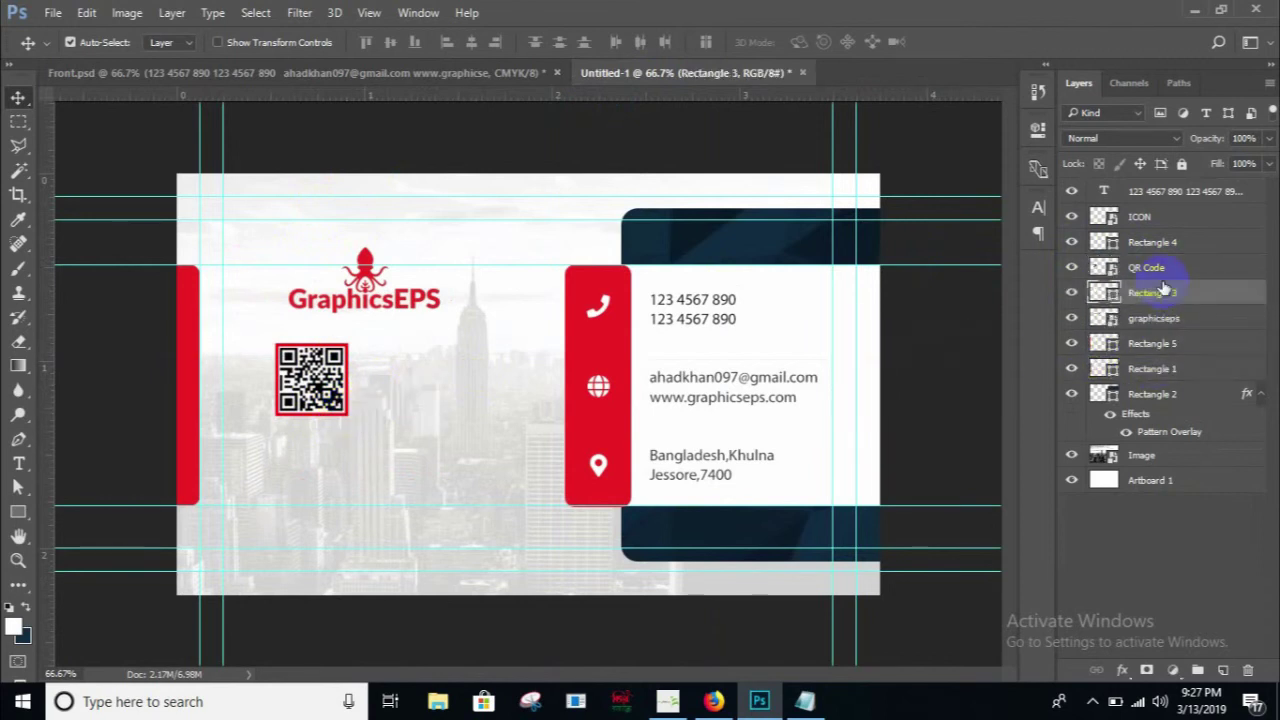
{"action": "left_click", "coordinate": [1148, 270], "text": "shift"}
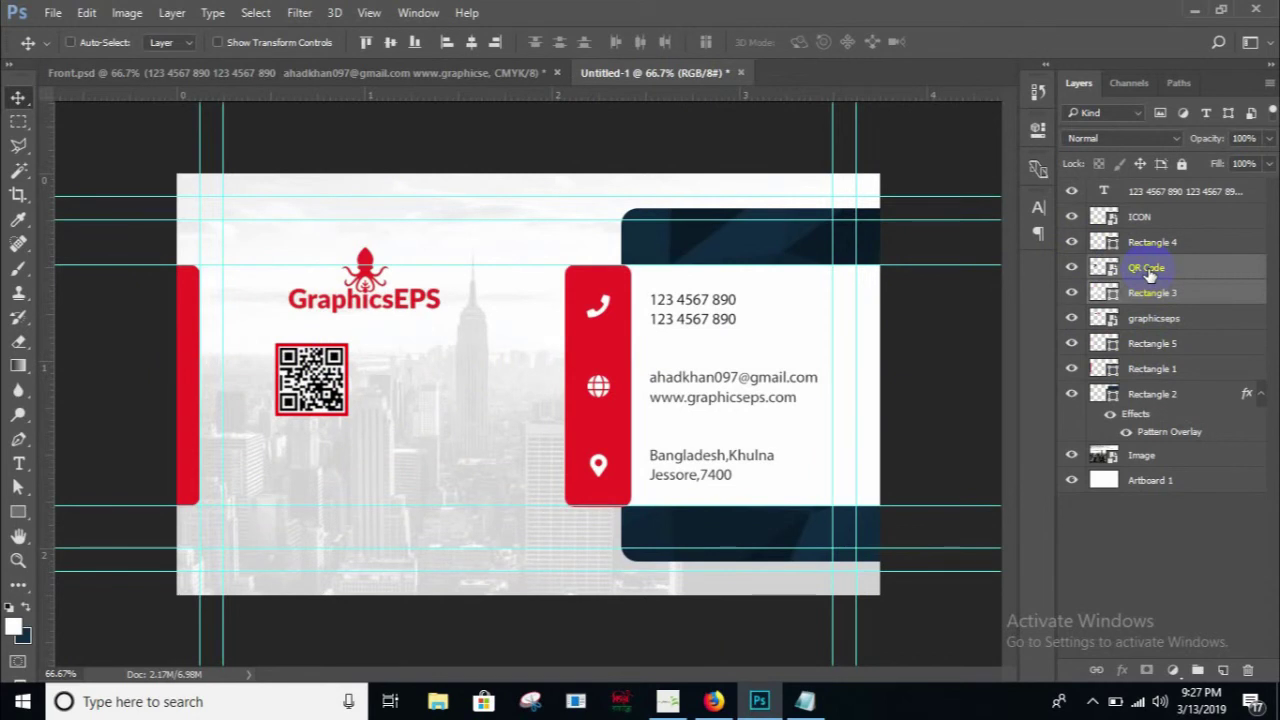
{"action": "key", "text": "ctrl+g"}
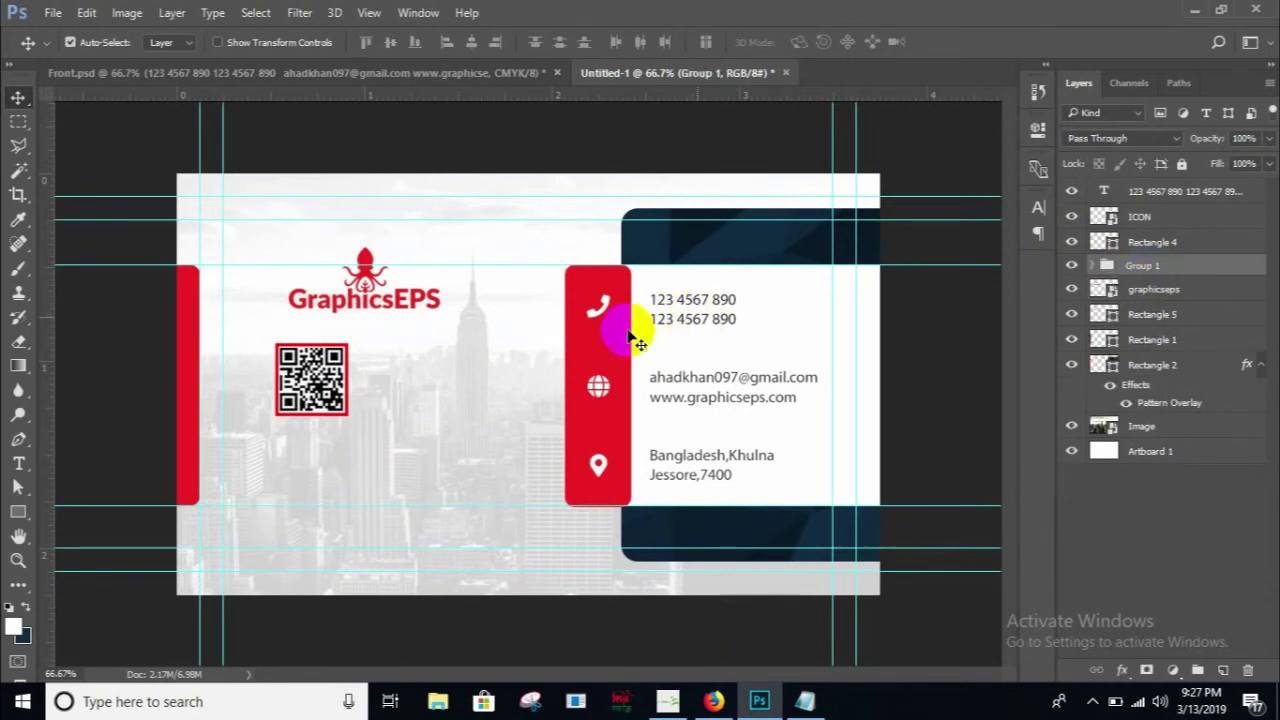
{"action": "key", "text": "Right"}
{"action": "key", "text": "Right"}
{"action": "key", "text": "Right"}
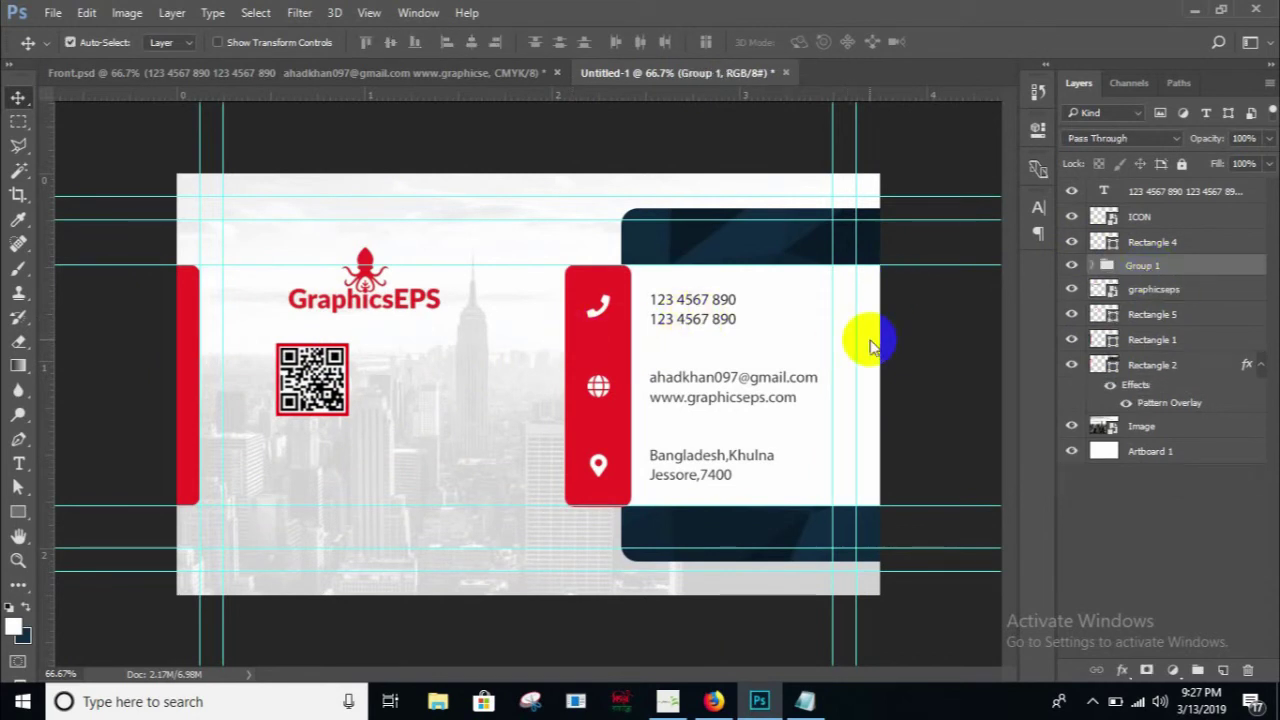
{"action": "key", "text": "Right"}
{"action": "key", "text": "Right"}
{"action": "key", "text": "Right"}
{"action": "key", "text": "Right"}
{"action": "key", "text": "Right"}
{"action": "key", "text": "Right"}
{"action": "key", "text": "Right"}
{"action": "key", "text": "Right"}
{"action": "key", "text": "Right"}
{"action": "key", "text": "Right"}
{"action": "key", "text": "Right"}
{"action": "key", "text": "Right"}
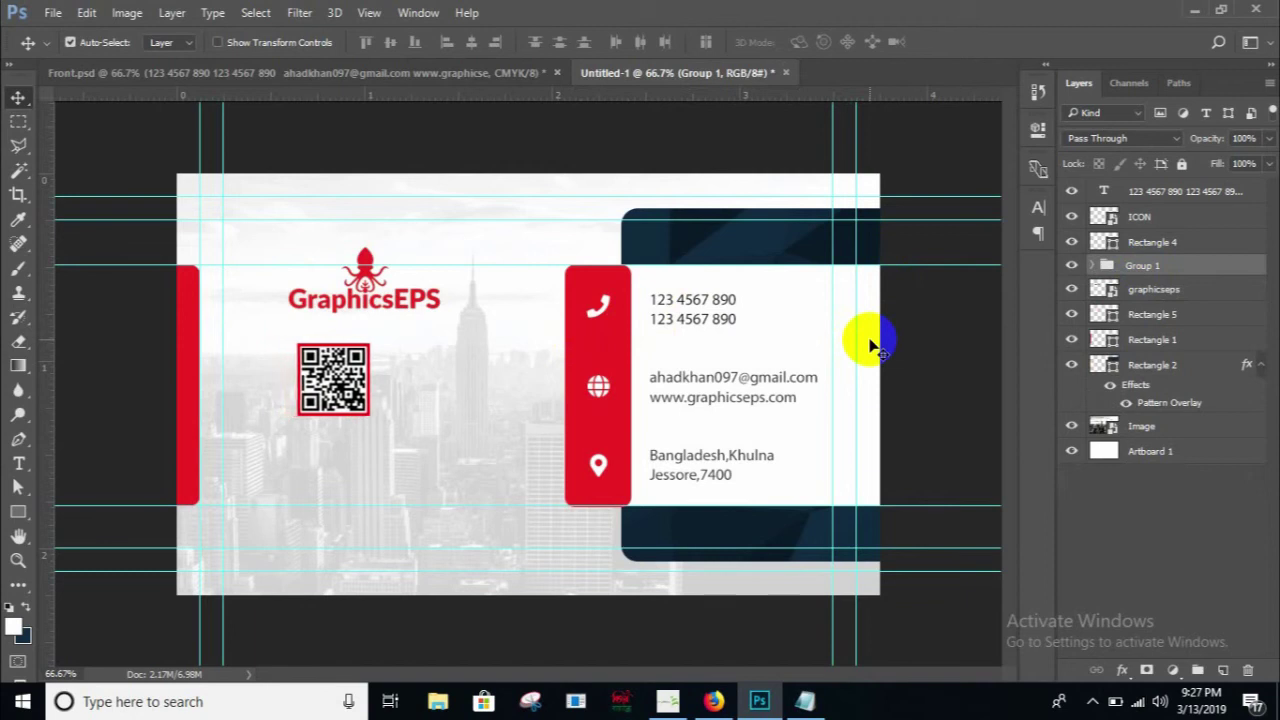
{"action": "key", "text": "Right"}
{"action": "key", "text": "Right"}
{"action": "key", "text": "Right"}
{"action": "key", "text": "Right"}
{"action": "key", "text": "Right"}
{"action": "key", "text": "Right"}
{"action": "key", "text": "Right"}
{"action": "key", "text": "Right"}
{"action": "key", "text": "Right"}
{"action": "key", "text": "Right"}
{"action": "key", "text": "Right"}
{"action": "key", "text": "Right"}
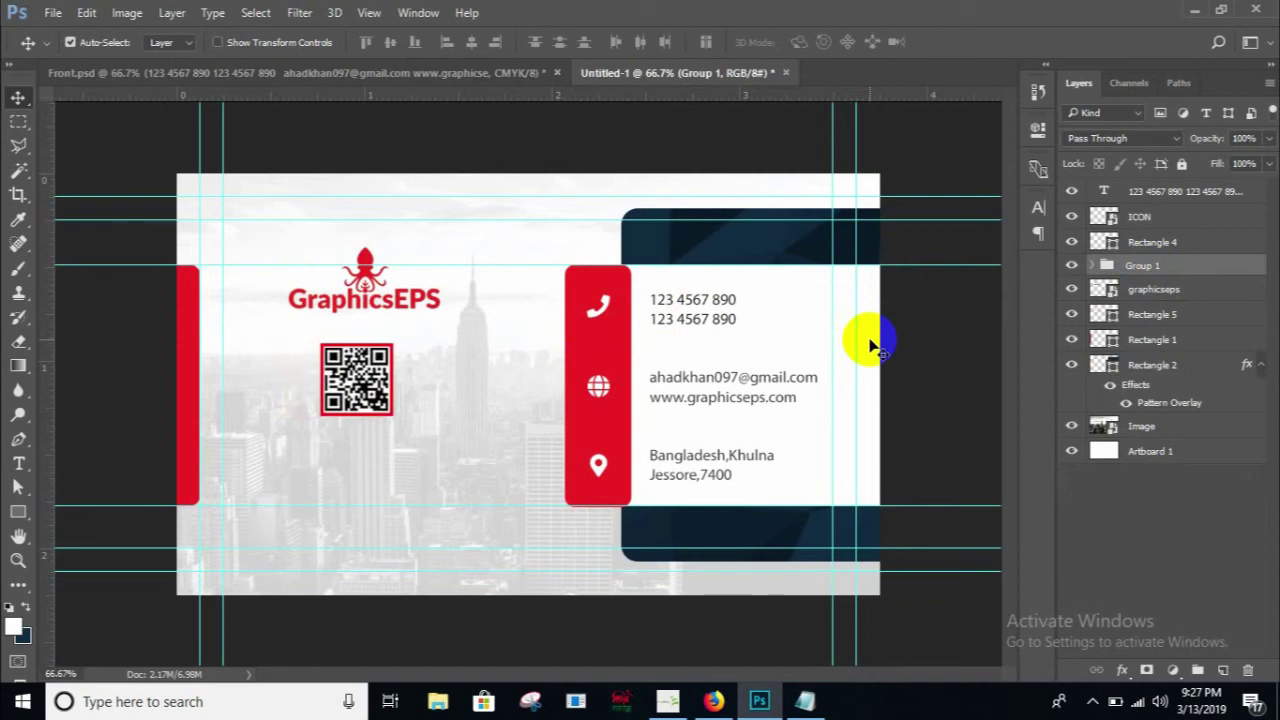
{"action": "left_click", "coordinate": [360, 81]}
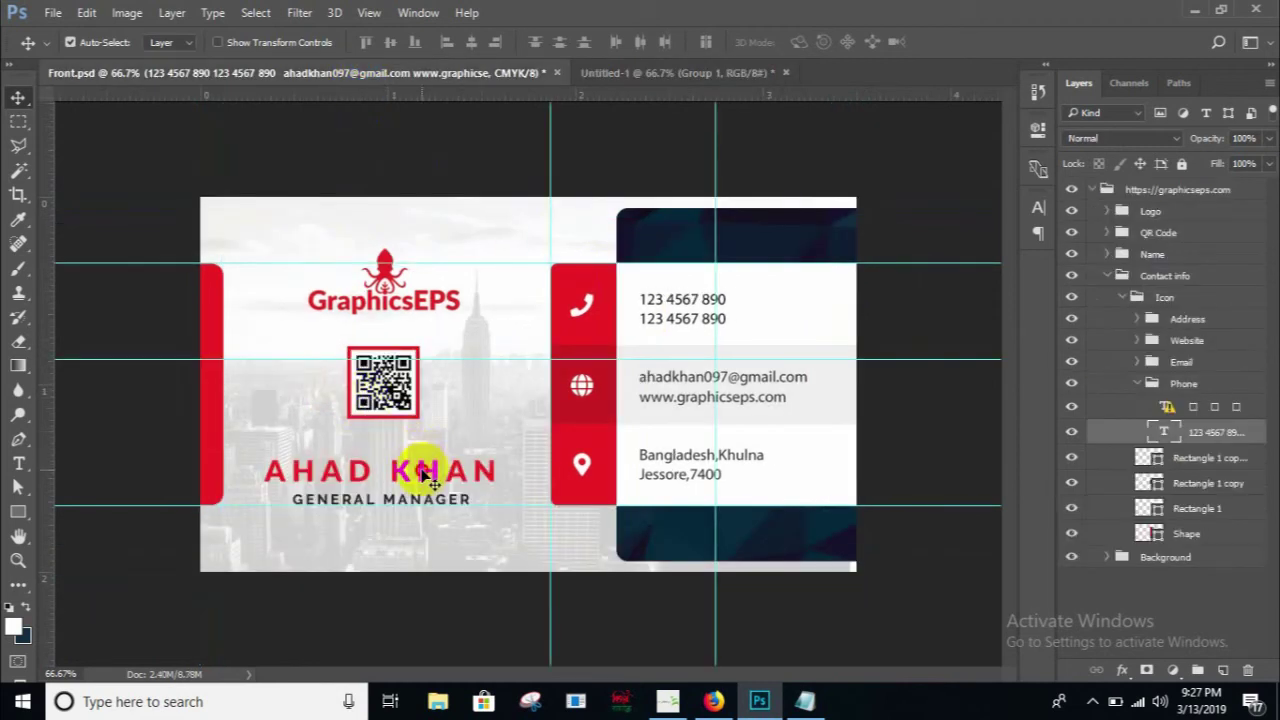
- Copy the name and GENERAL MANAGER title text into Untitled-1, centred below the QR code
{"action": "left_click", "coordinate": [427, 478]}
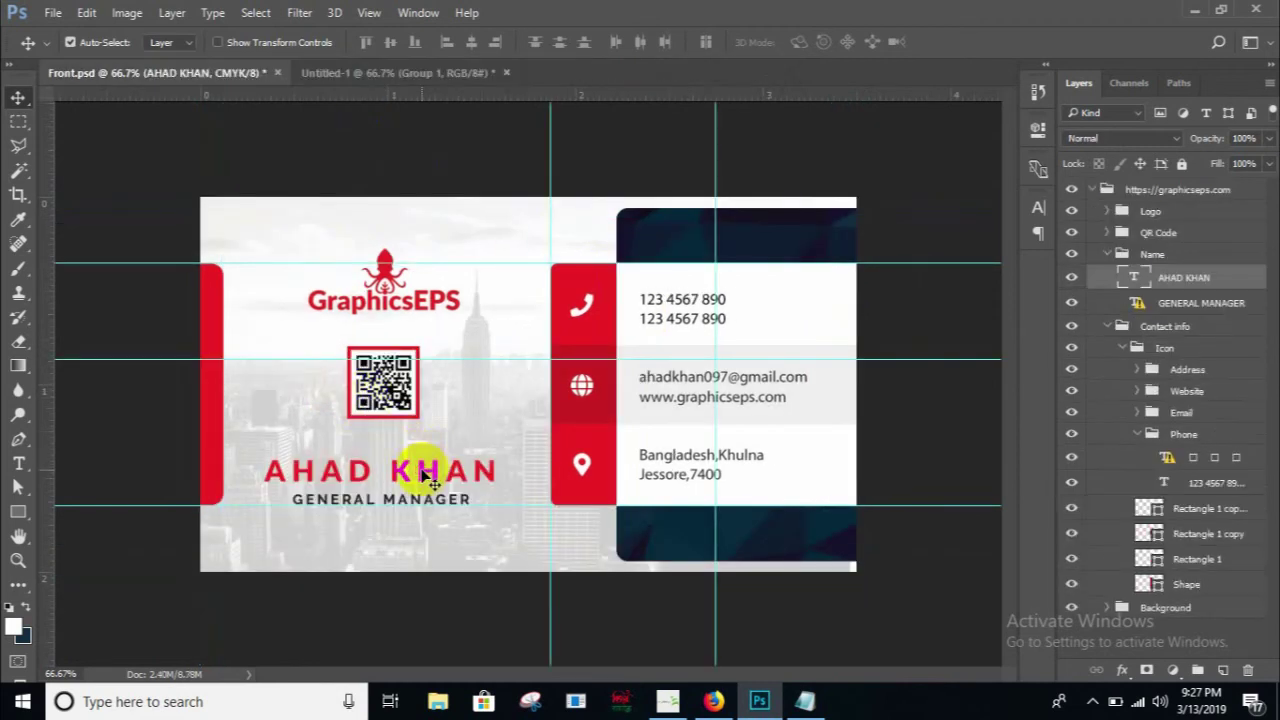
{"action": "left_click", "coordinate": [1172, 308], "text": "ctrl"}
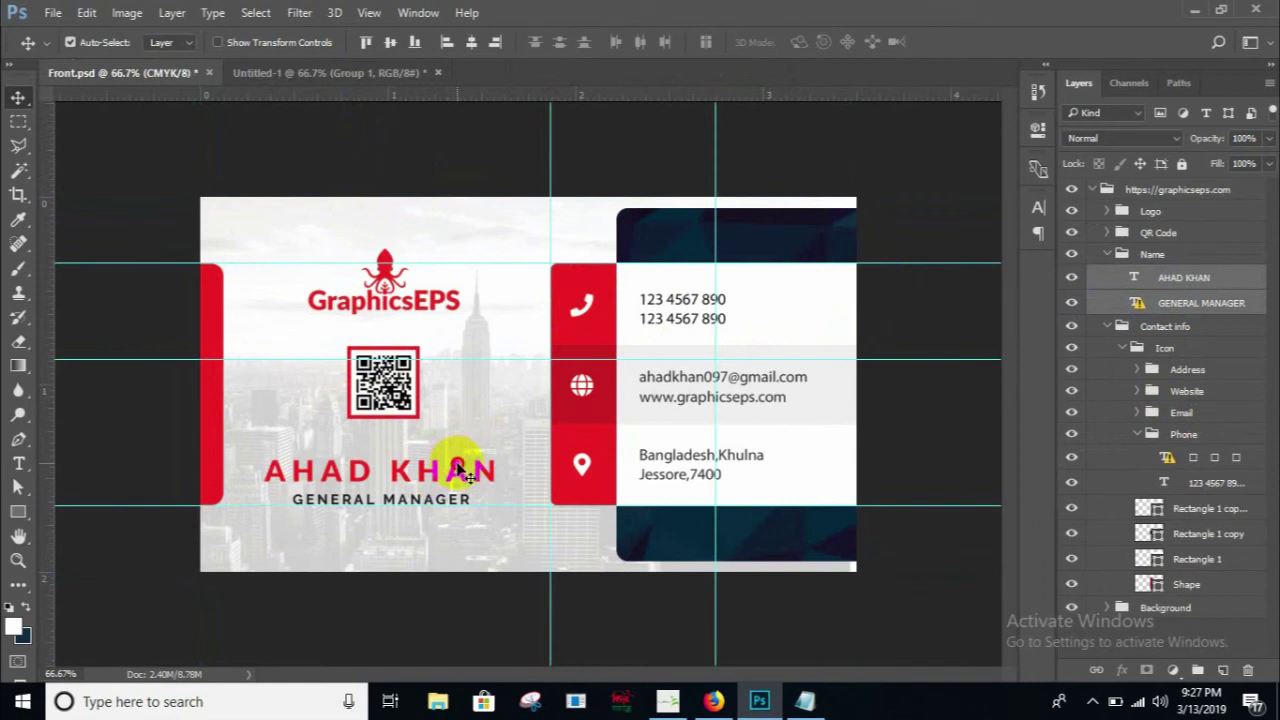
{"action": "mouse_move", "coordinate": [457, 468]}
{"action": "left_mouse_down"}
{"action": "mouse_move", "coordinate": [358, 447]}
{"action": "mouse_move", "coordinate": [362, 470]}
{"action": "left_mouse_up"}
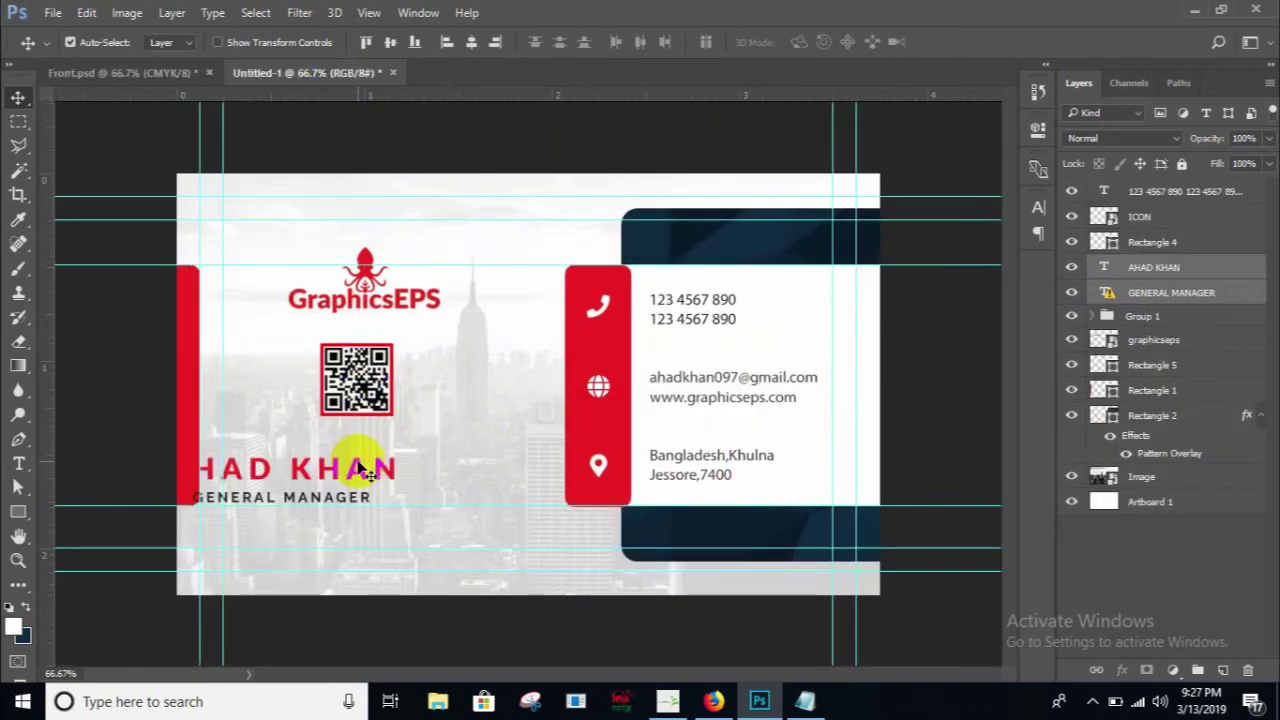
{"action": "left_click_drag", "start_coordinate": [362, 470], "coordinate": [437, 460]}
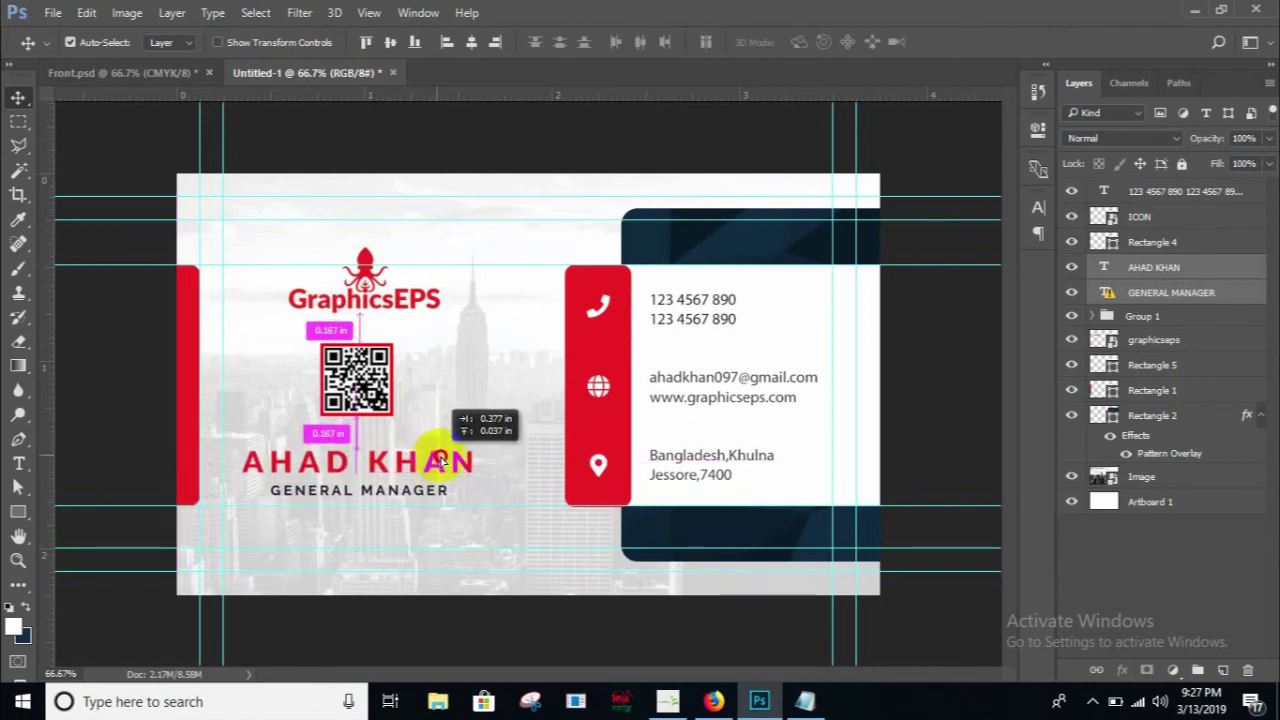
{"action": "left_click_drag", "start_coordinate": [440, 460], "coordinate": [445, 458]}
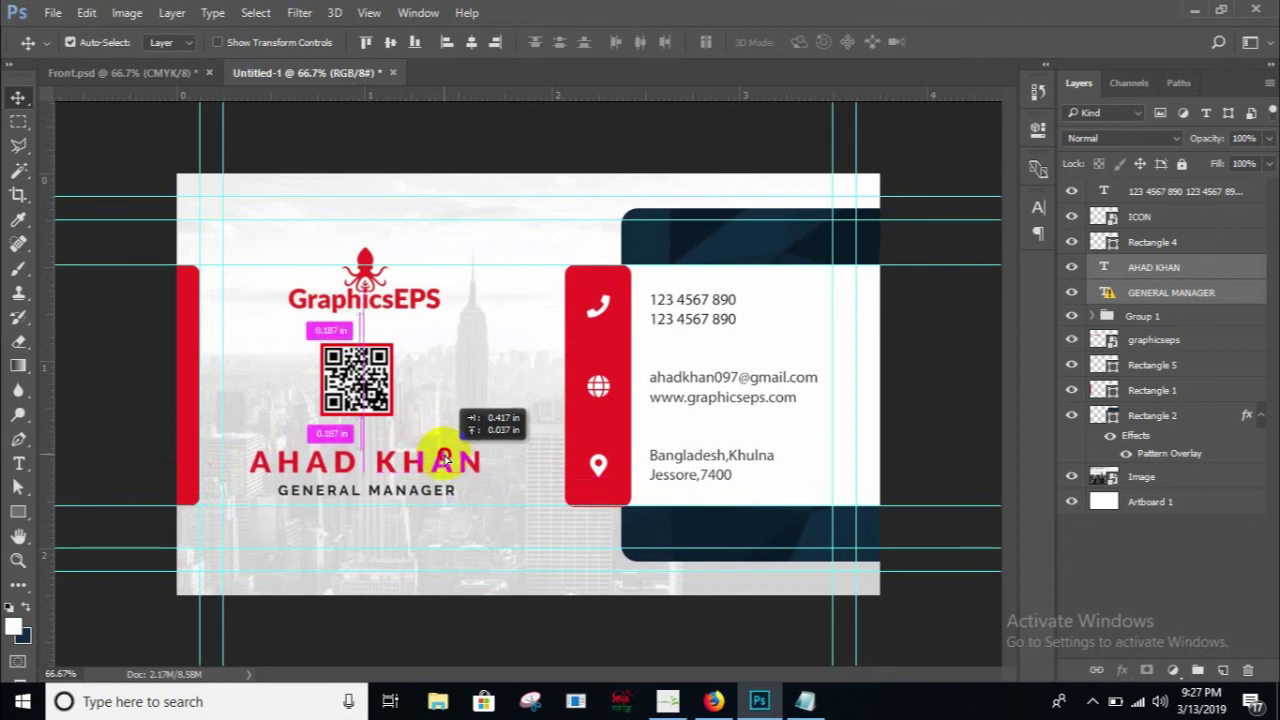
- Select Group 1 with the QR code and nudge it slightly right
{"action": "left_click", "coordinate": [362, 382]}
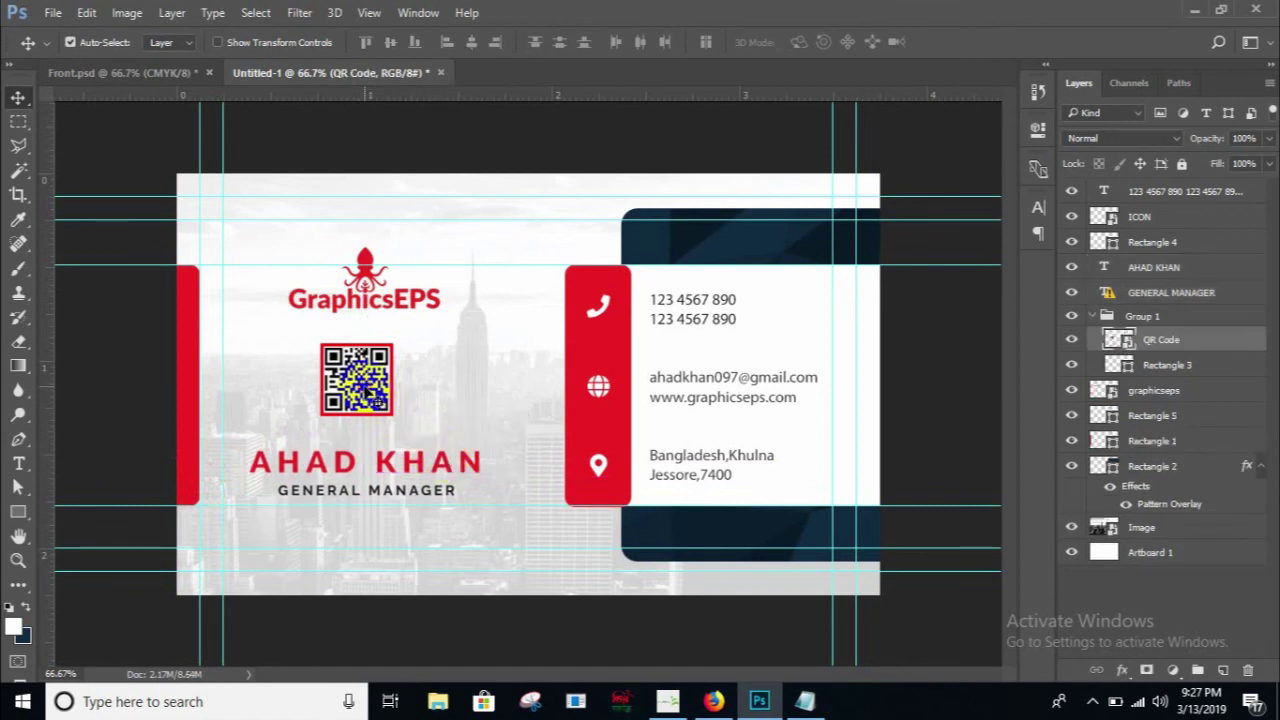
{"action": "left_click_drag", "start_coordinate": [1100, 388], "coordinate": [1150, 337]}
{"action": "left_click", "coordinate": [1148, 318]}
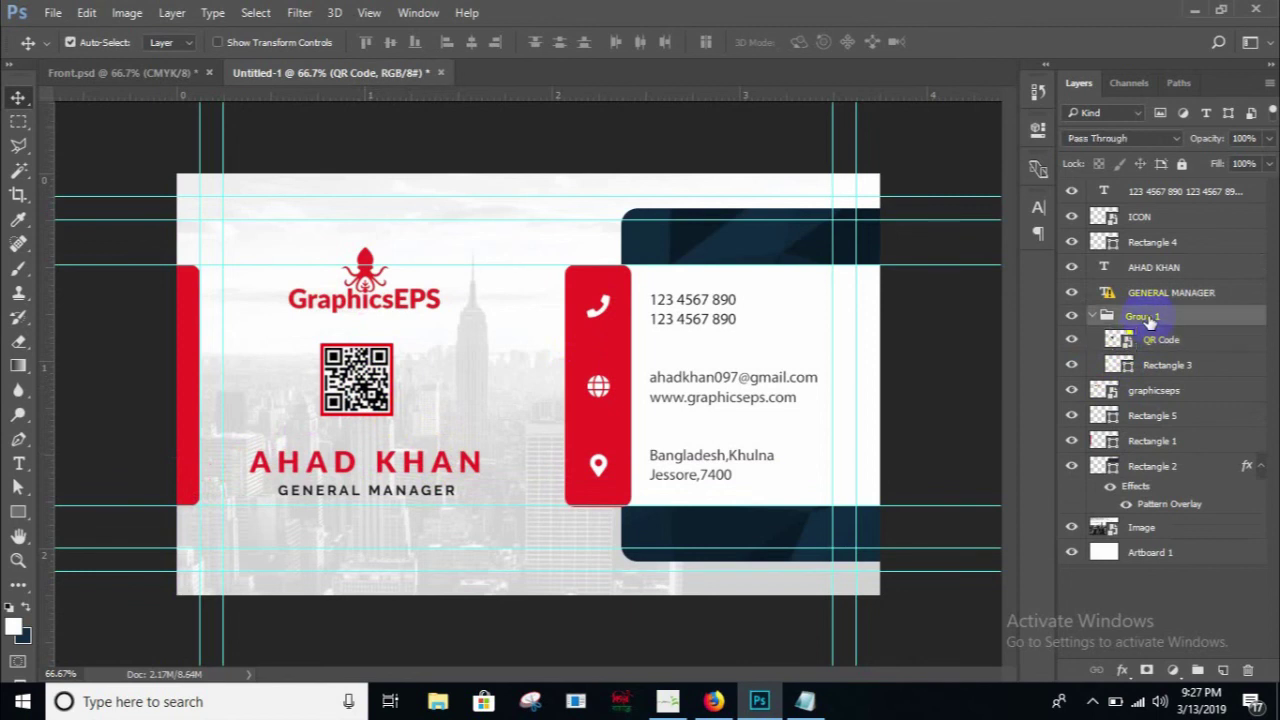
{"action": "key", "text": "Right"}
{"action": "key", "text": "Right"}
{"action": "key", "text": "Right"}
{"action": "key", "text": "Right"}
{"action": "key", "text": "Right"}
{"action": "key", "text": "Right"}
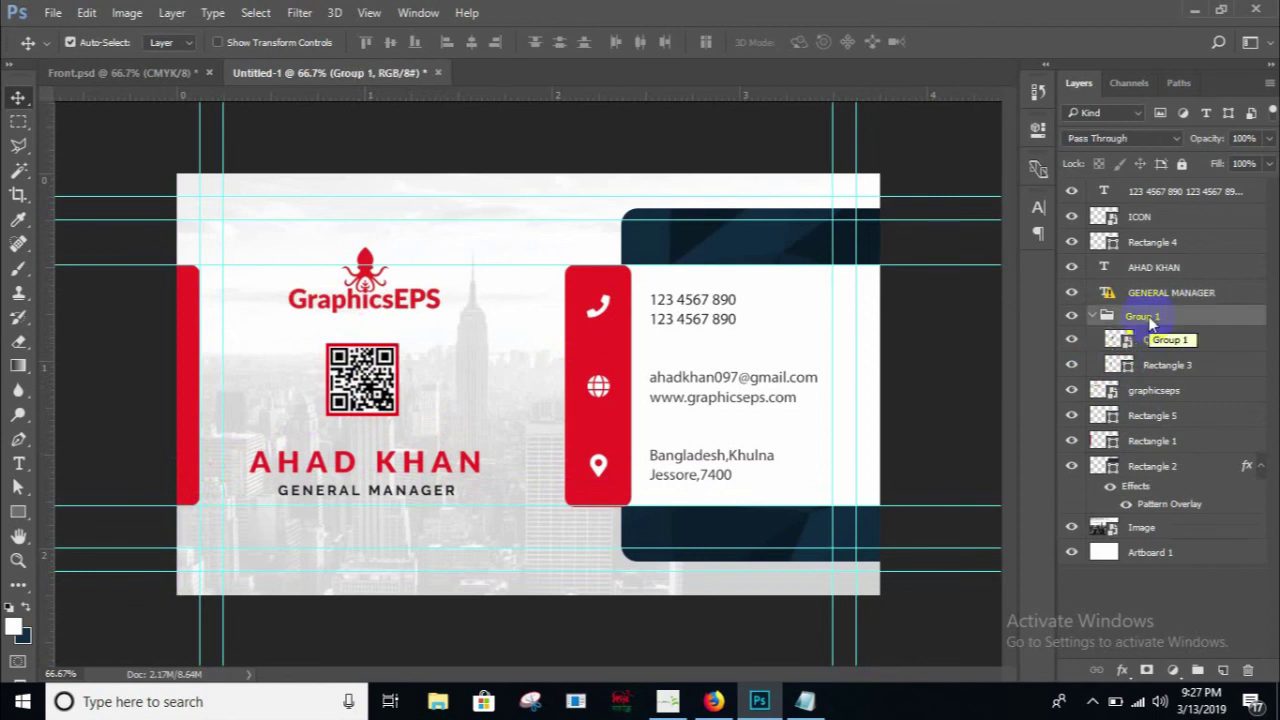